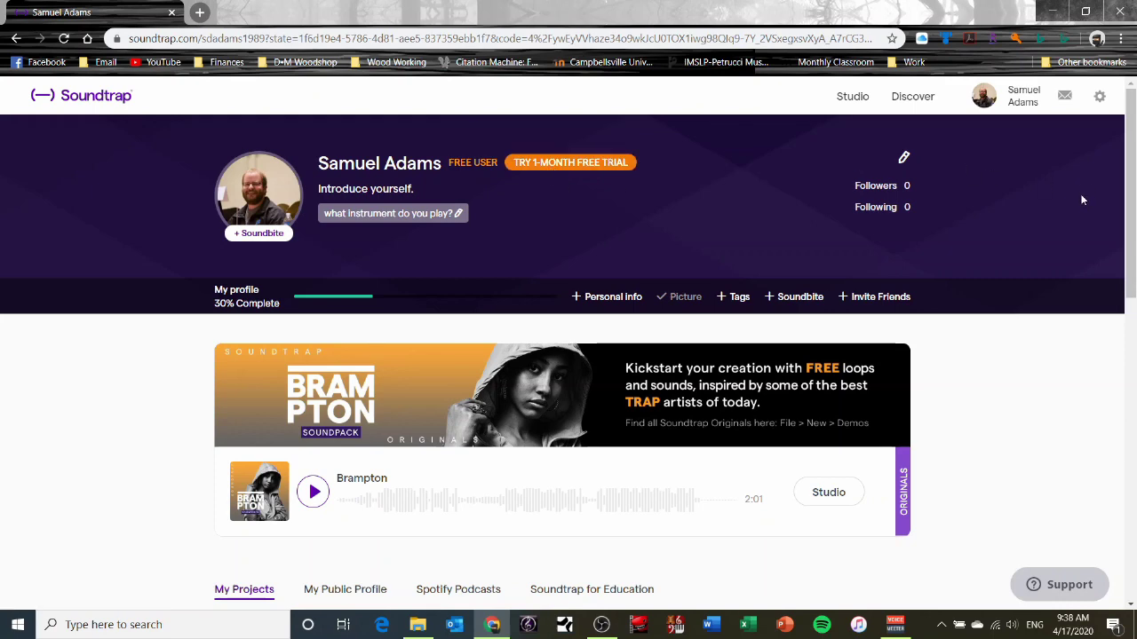
# Step: Enter the studio from My Projects and create a new Music project
pyautogui.moveTo(1132, 146); pyautogui.dragTo(1133, 273)
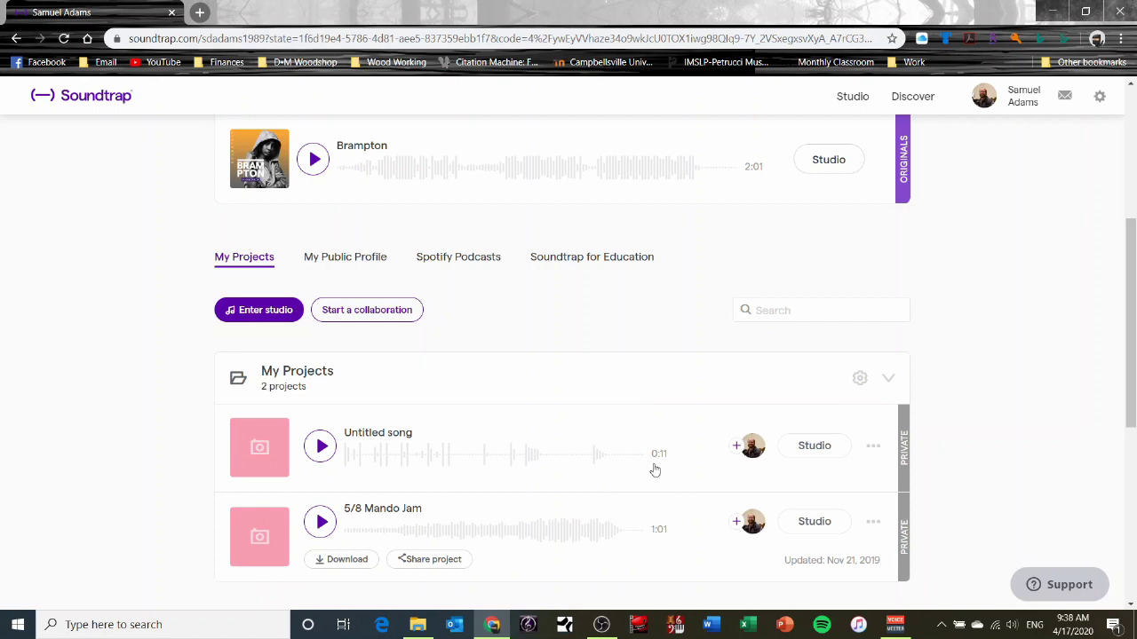
pyautogui.click(250, 312)
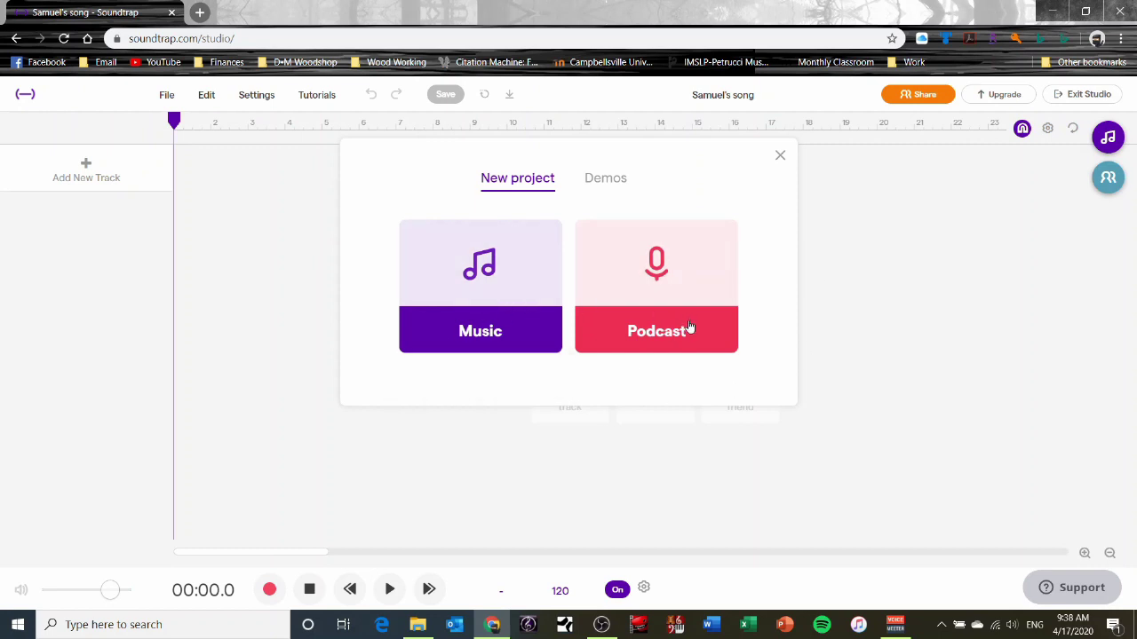
pyautogui.click(506, 330)
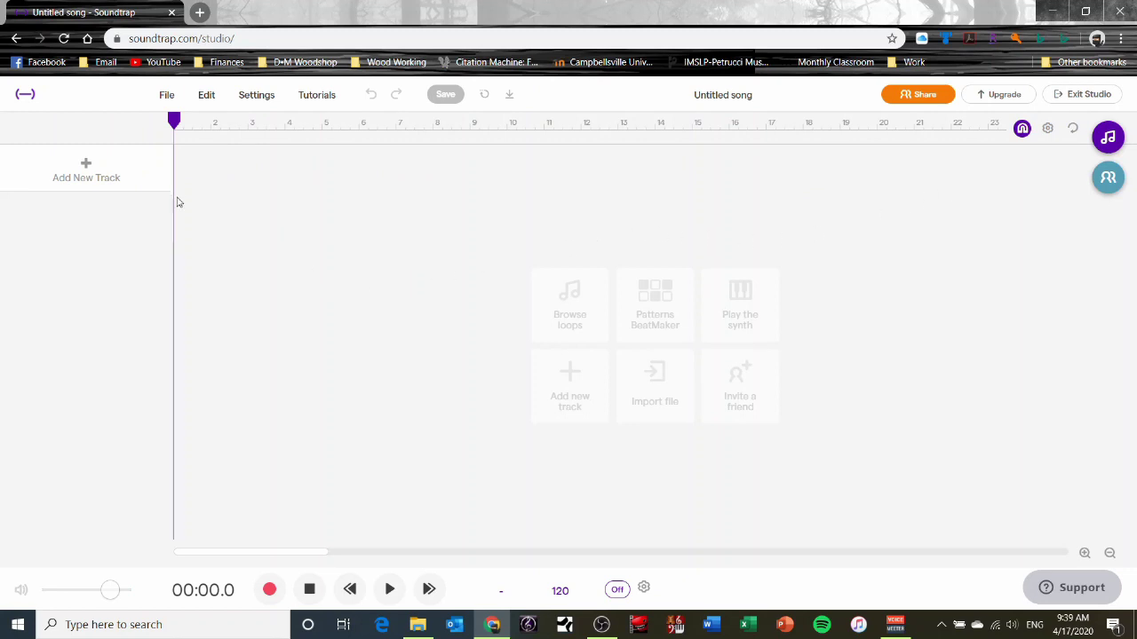
# Step: View the featured loops in the loop library from the new-track options and close the library
pyautogui.click(131, 175)
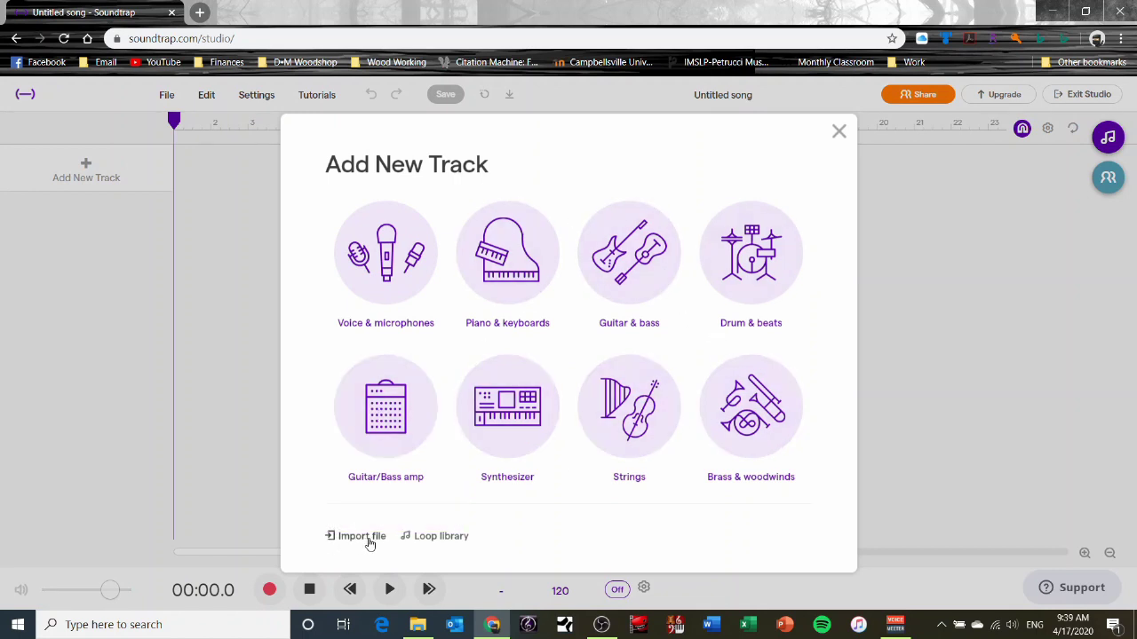
pyautogui.click(442, 537)
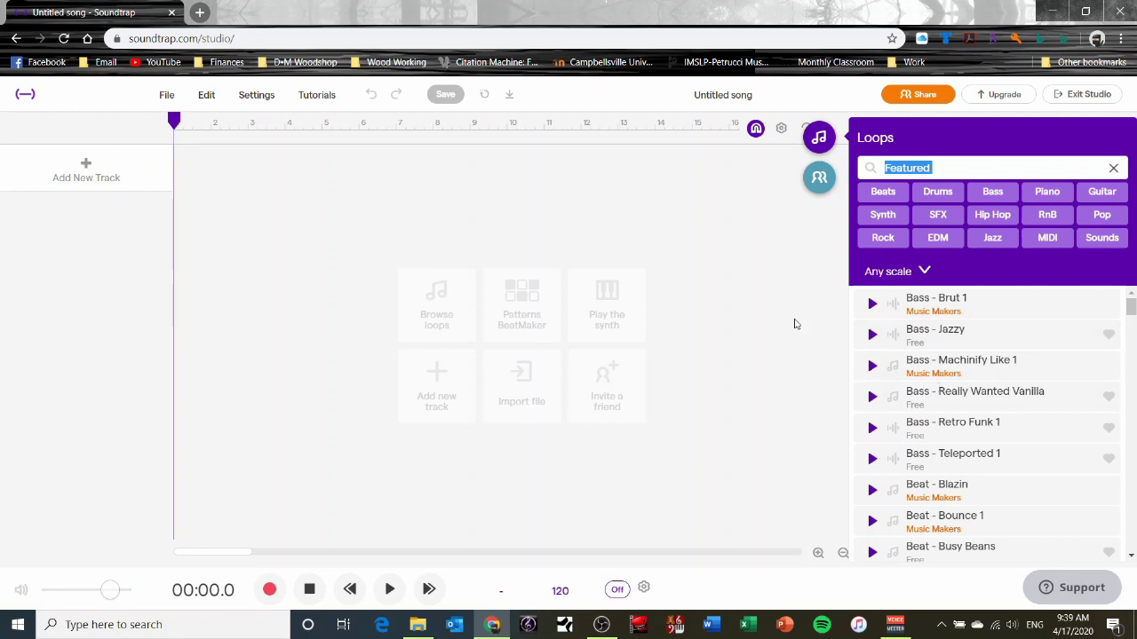
pyautogui.click(785, 279)
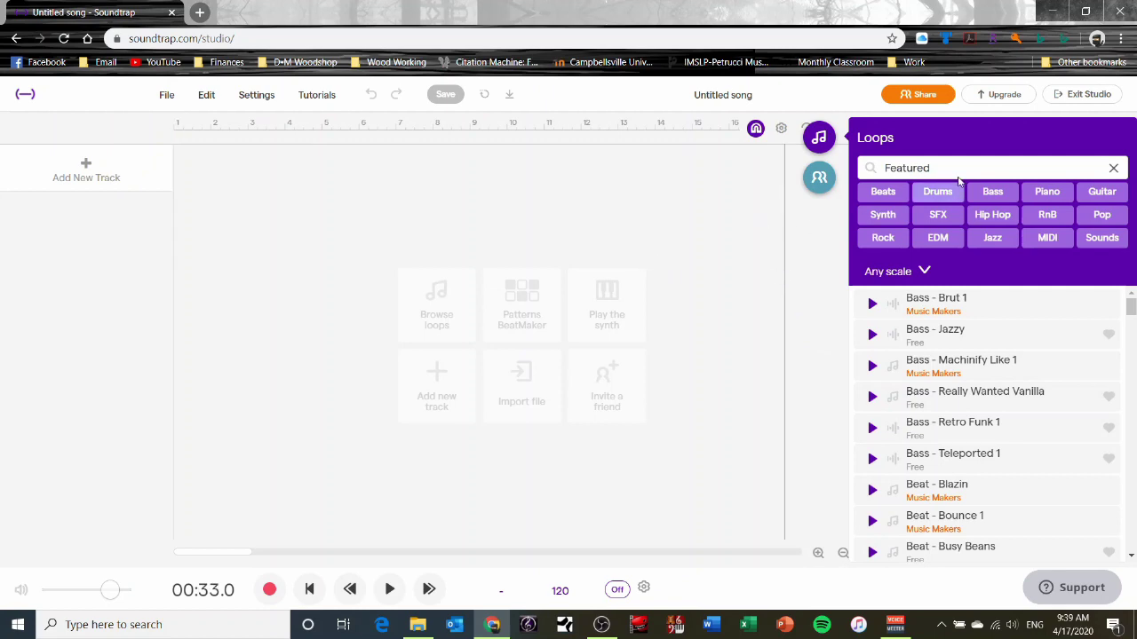
pyautogui.click(819, 138)
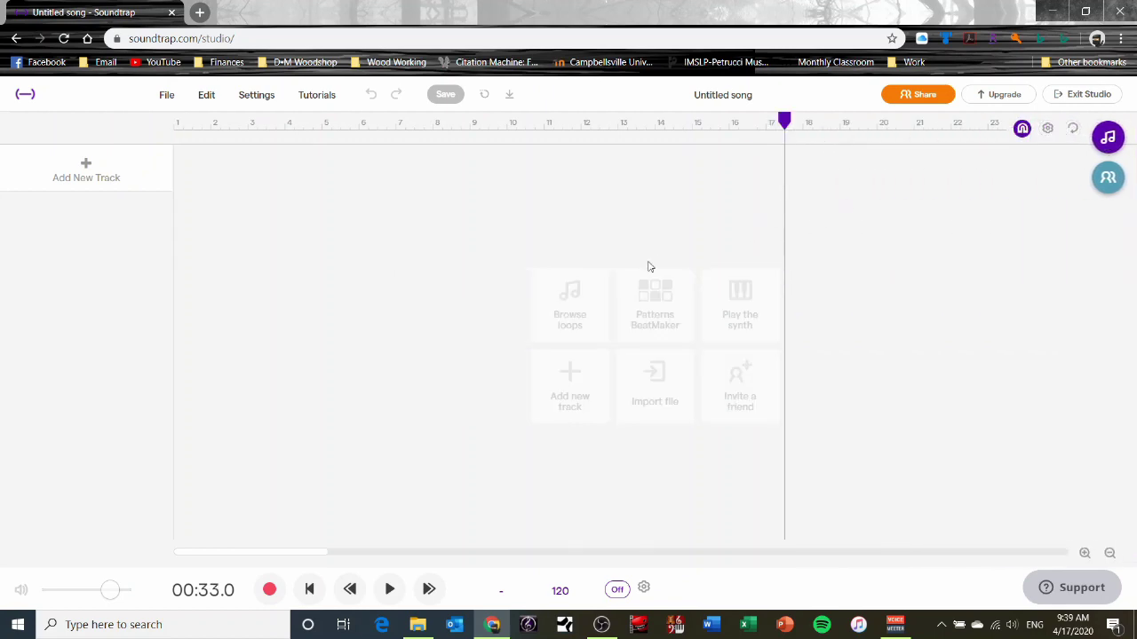
# Step: Add a Drum & beats track with the Vanilla machine kit
pyautogui.click(106, 177)
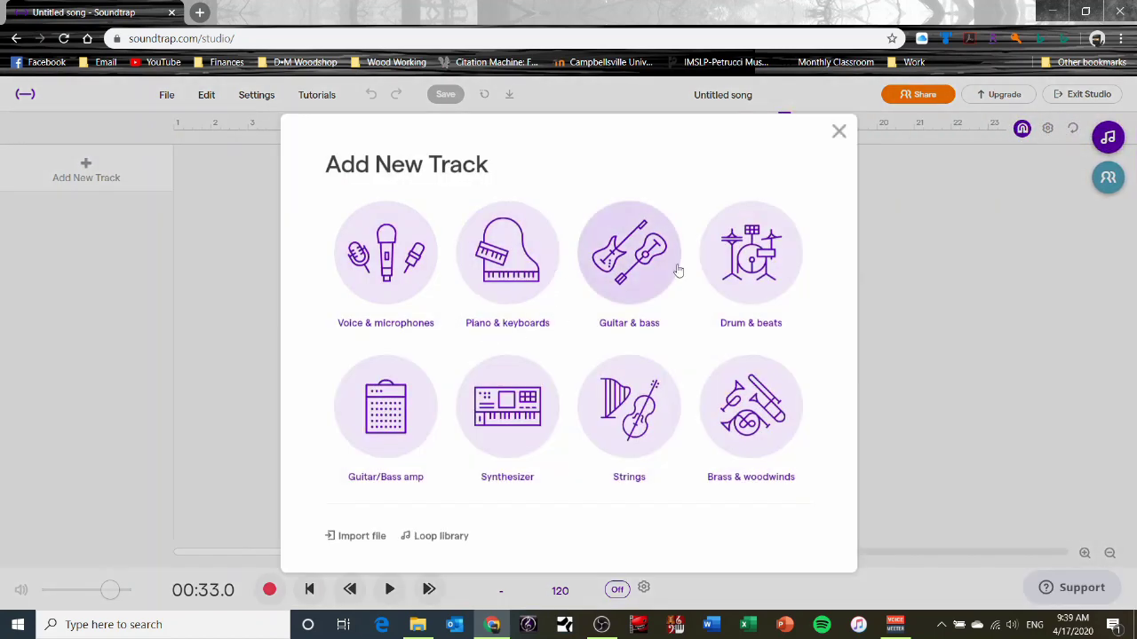
pyautogui.click(770, 280)
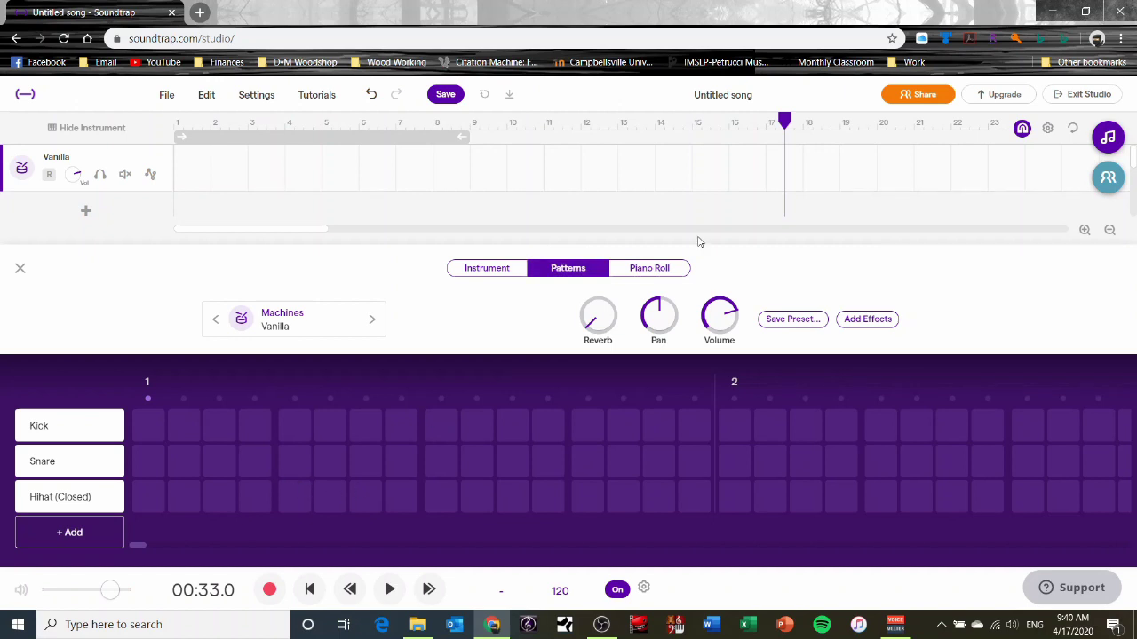
# Step: Move the playhead to bar 3, enable the loop region and shorten it to cover bars 1 and 2
pyautogui.moveTo(784, 142); pyautogui.dragTo(251, 137)
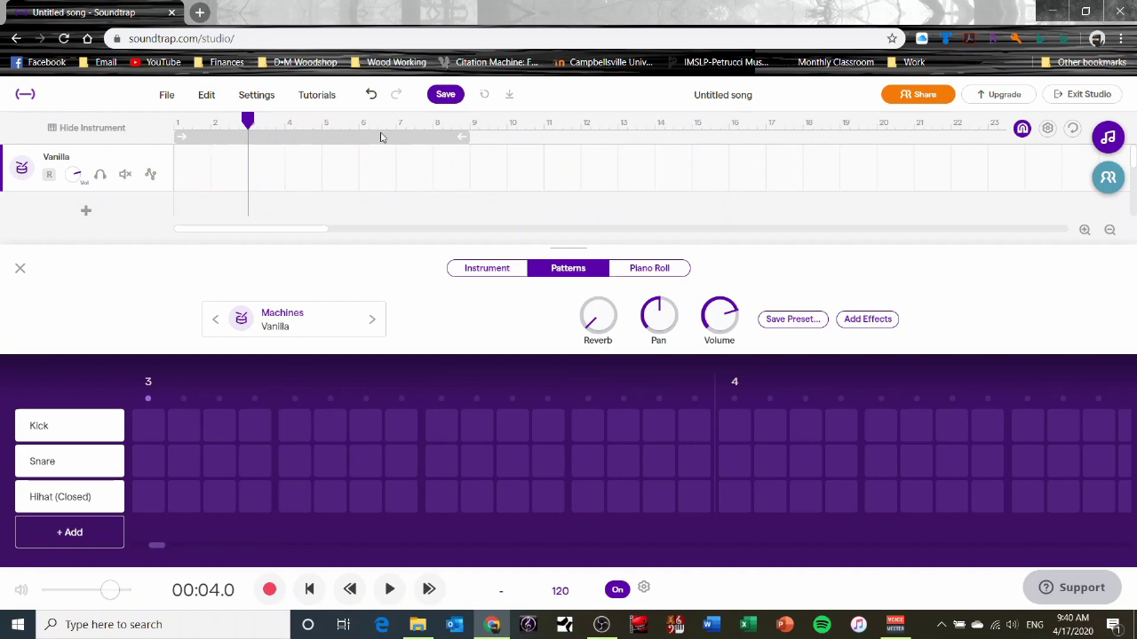
pyautogui.click(212, 142)
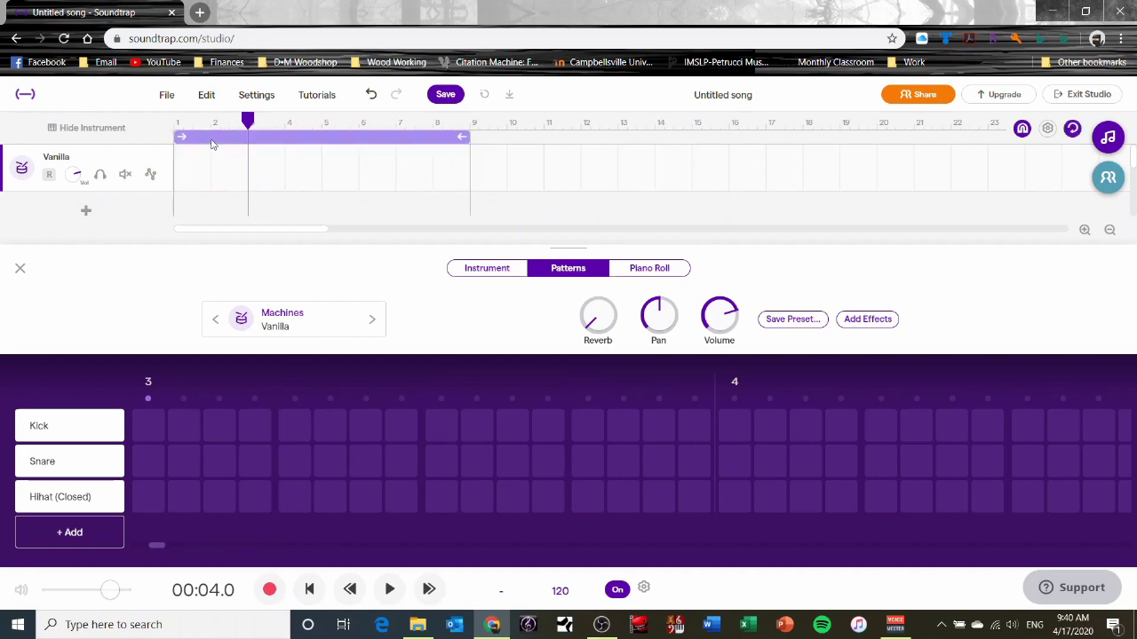
pyautogui.moveTo(464, 133); pyautogui.dragTo(247, 144)
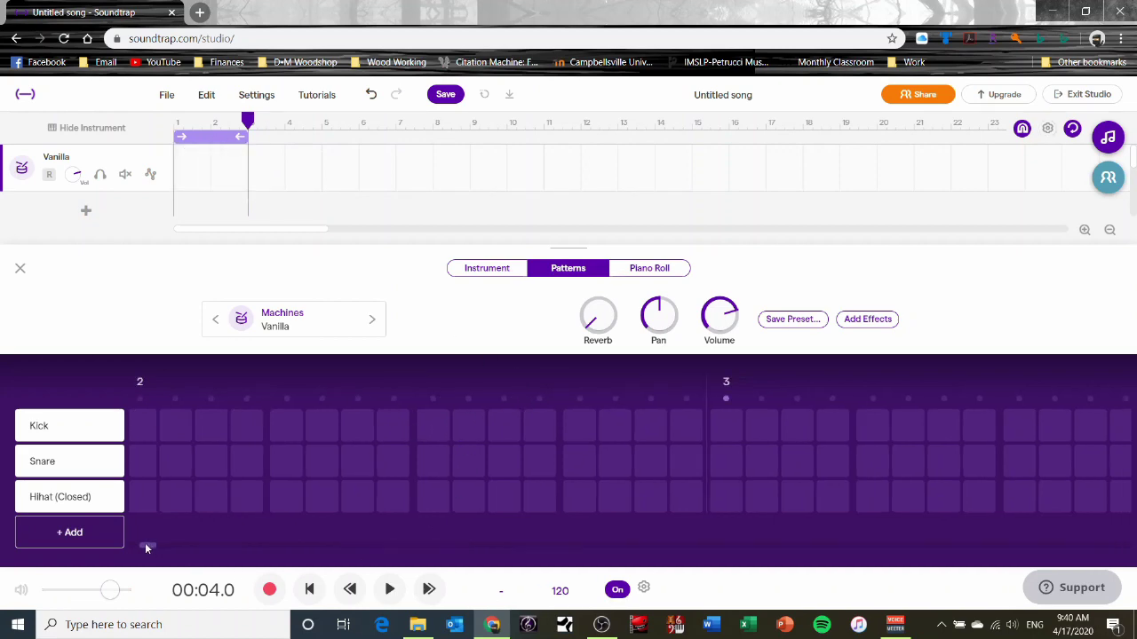
# Step: Place kick hits on beats 1 and 3 of bar 1 in the pattern grid and start playback
pyautogui.moveTo(144, 542); pyautogui.dragTo(129, 543)
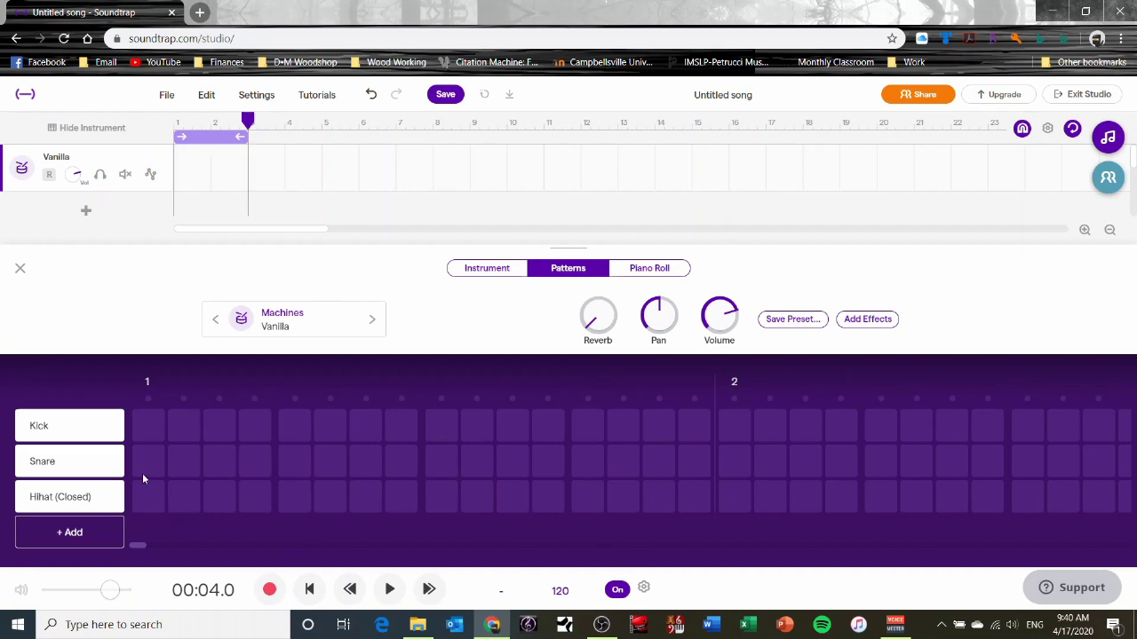
pyautogui.click(148, 430)
pyautogui.press('space')
pyautogui.click(440, 430)
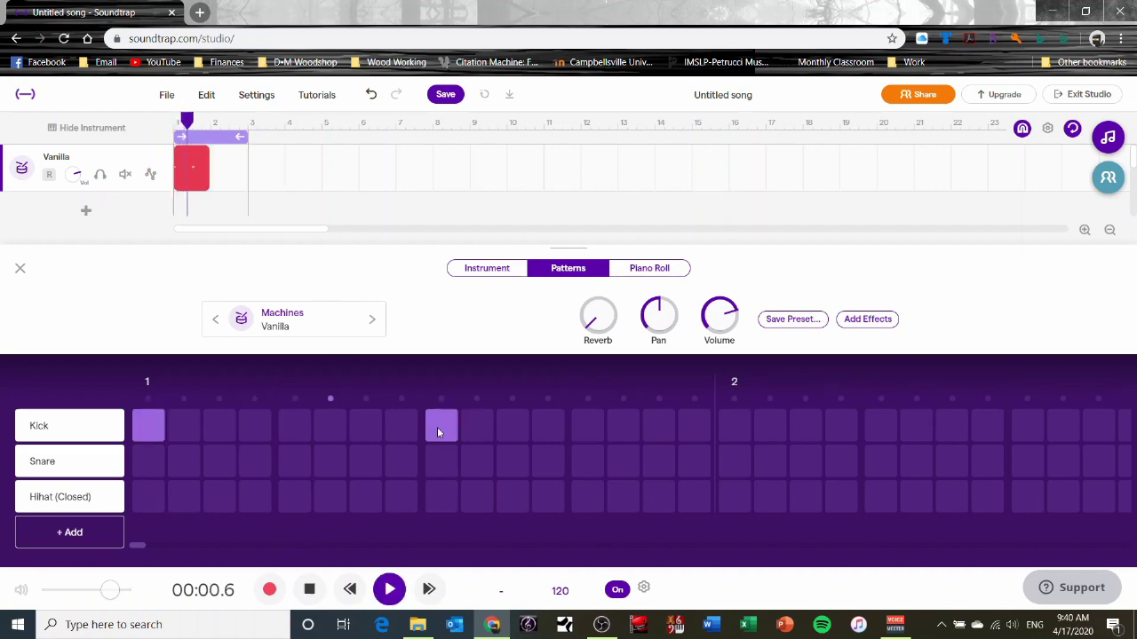
# Step: Replay the kick pattern, stop playback and turn the metronome off
pyautogui.click(382, 593)
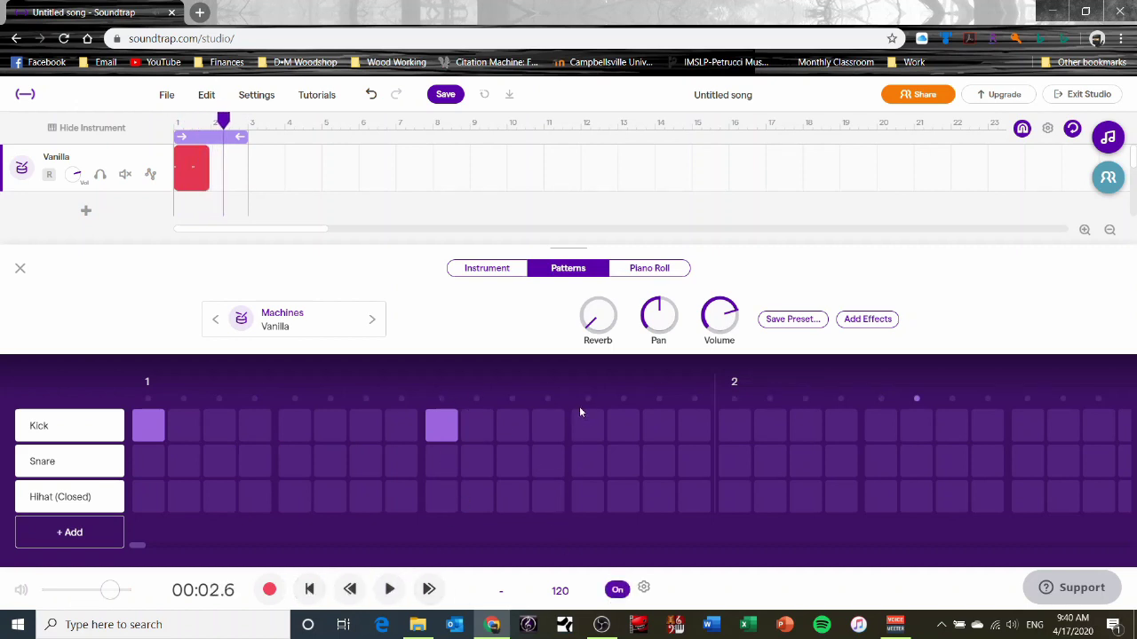
pyautogui.click(388, 593)
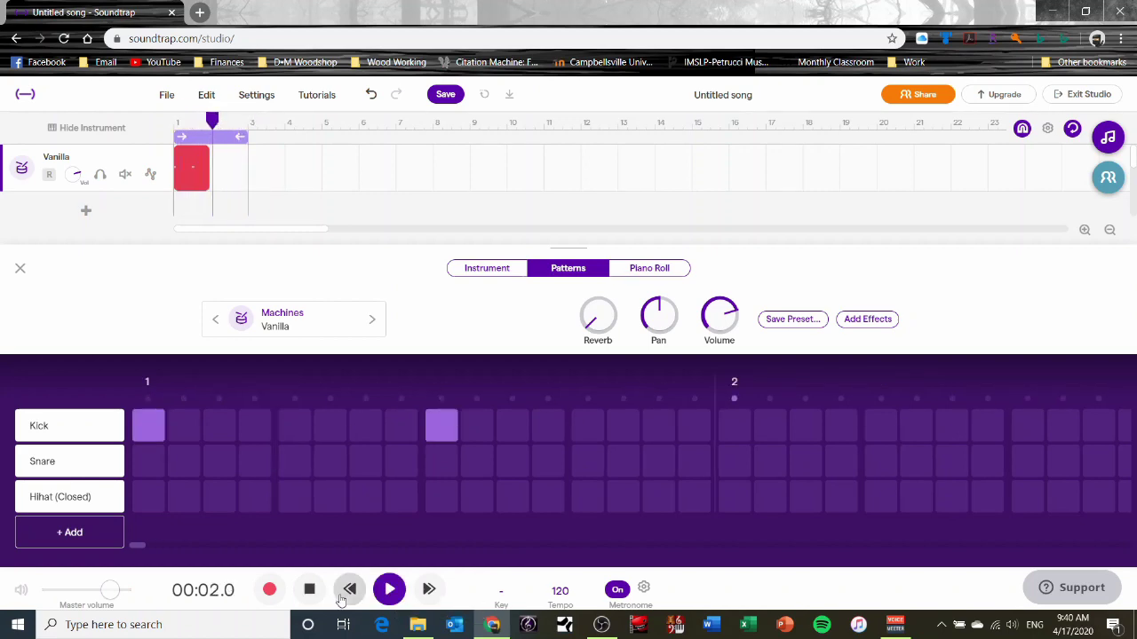
pyautogui.click(389, 589)
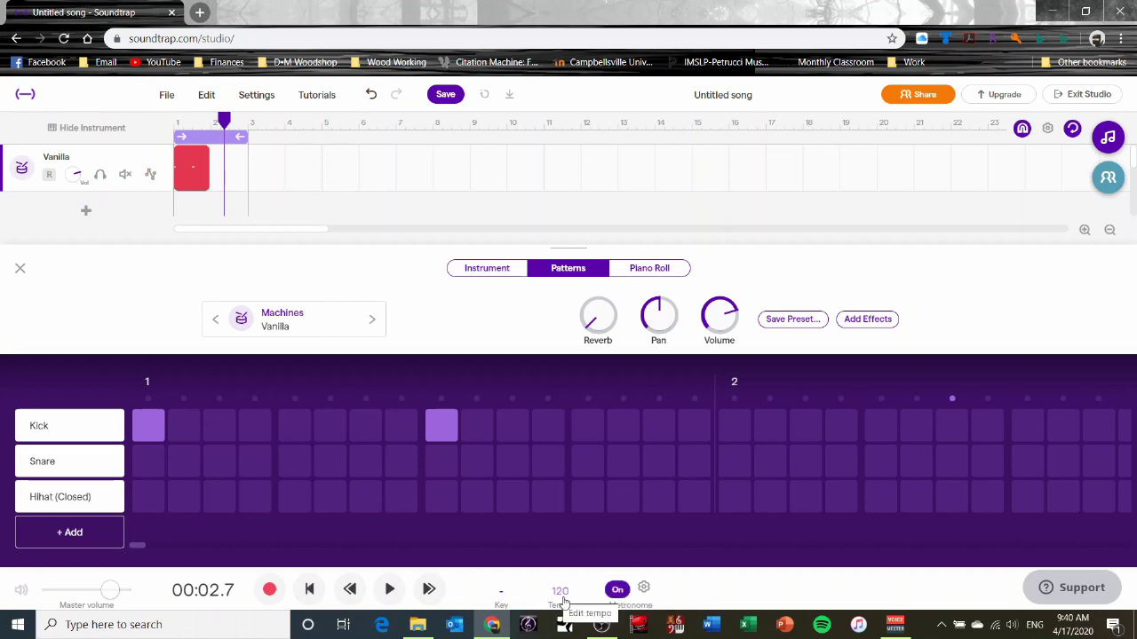
pyautogui.click(618, 589)
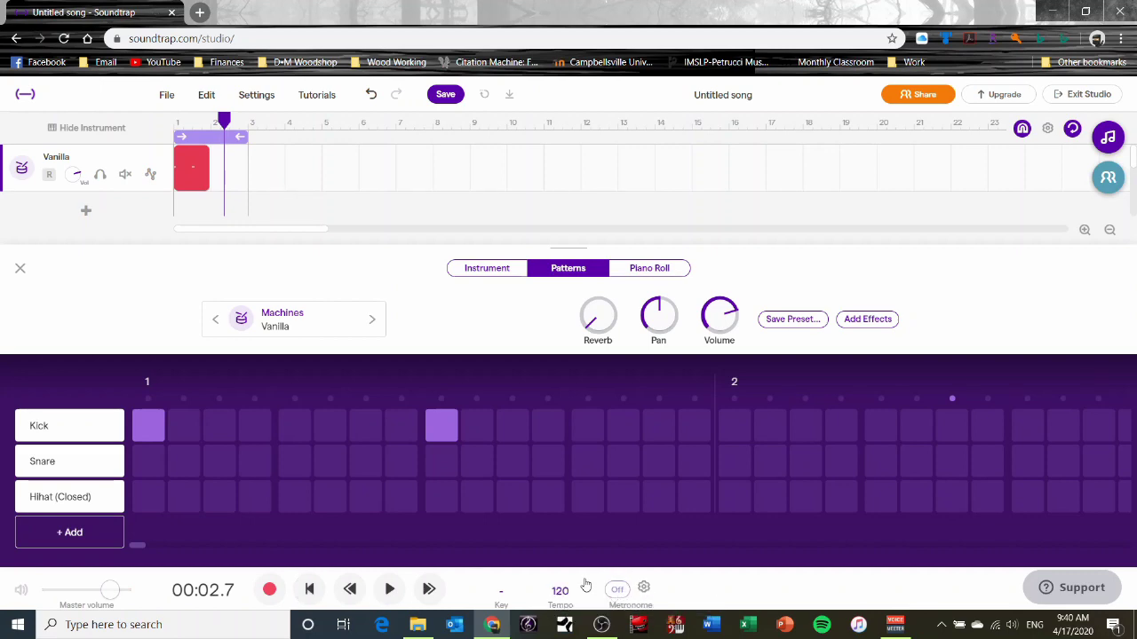
# Step: Add kicks on beats 1 and 3 of bar 2, and snares on beats 2 and 4 of both bars
pyautogui.click(733, 427)
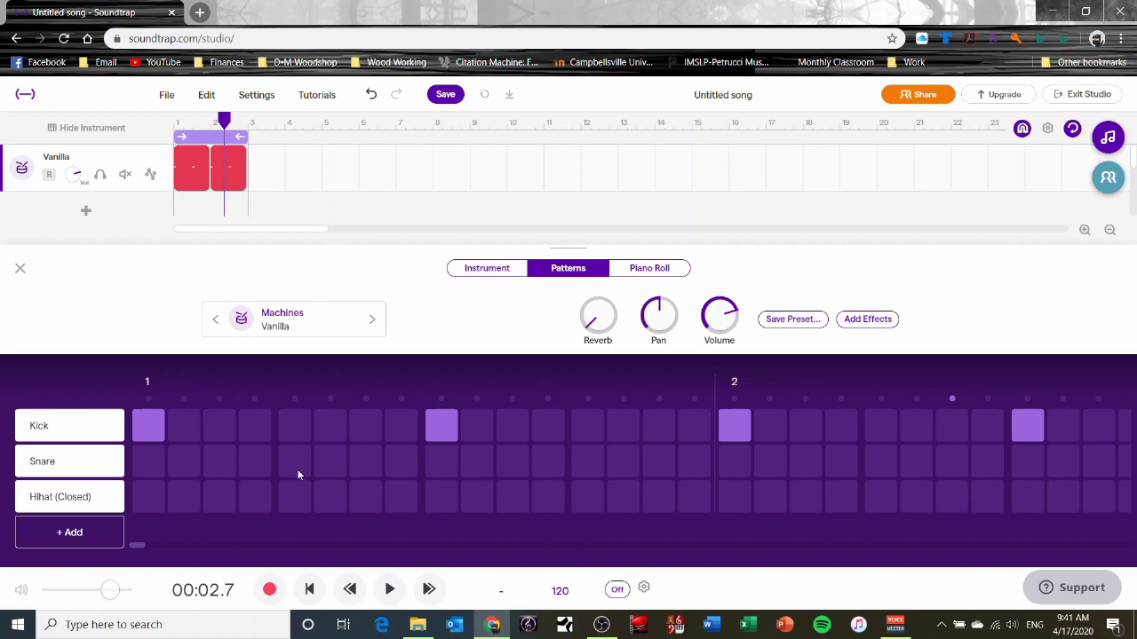
pyautogui.click(877, 462)
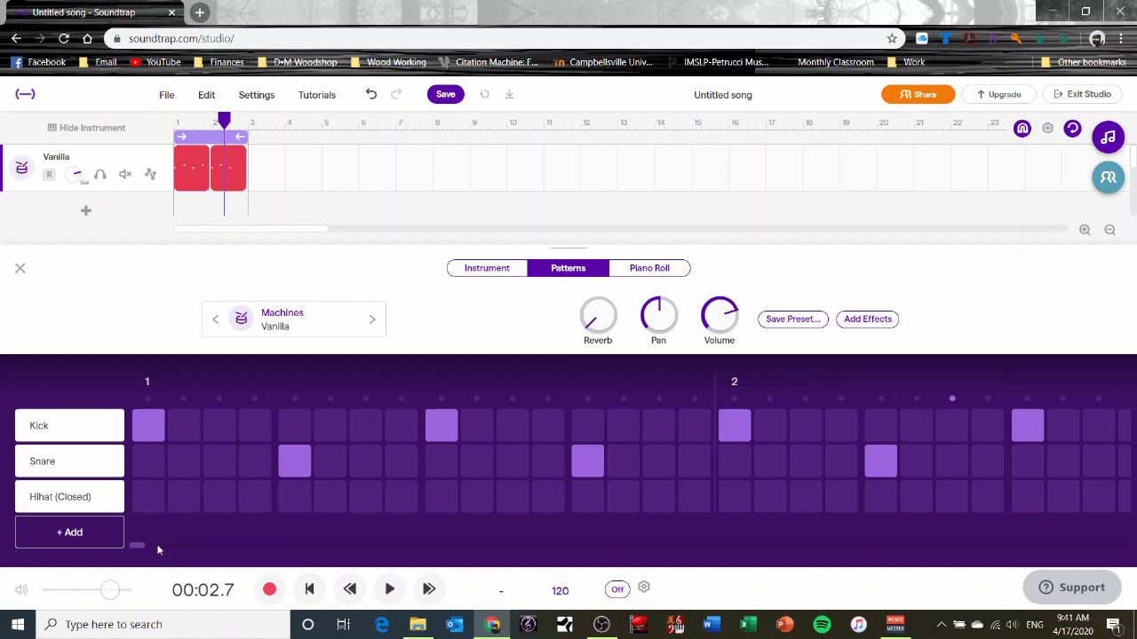
pyautogui.hscroll(3, 151, 545)
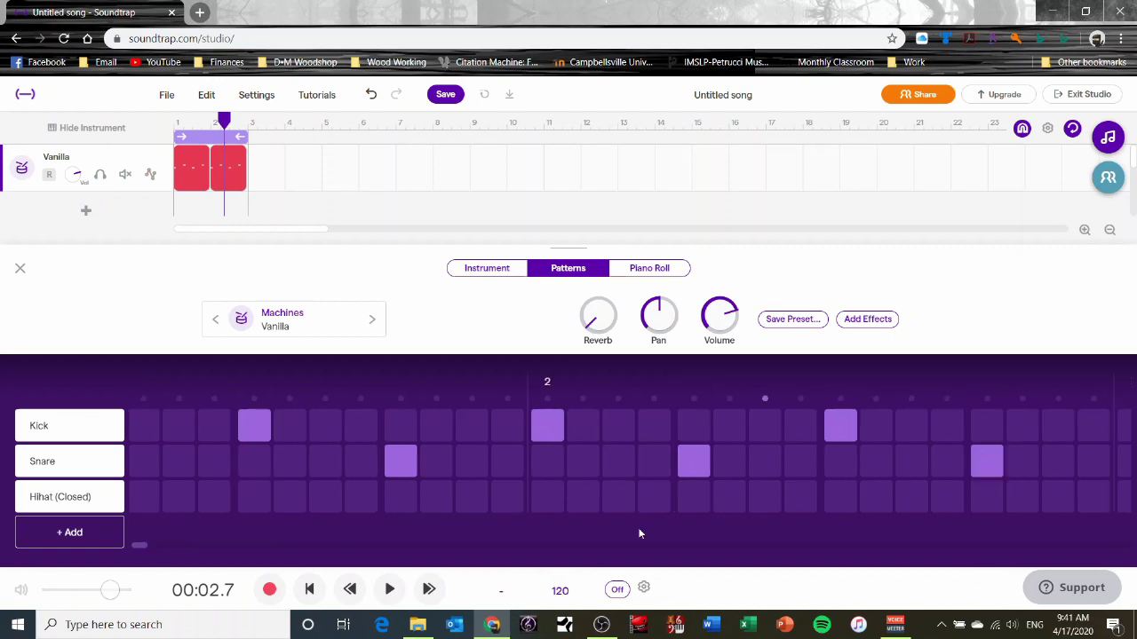
pyautogui.hscroll(-3, 133, 547)
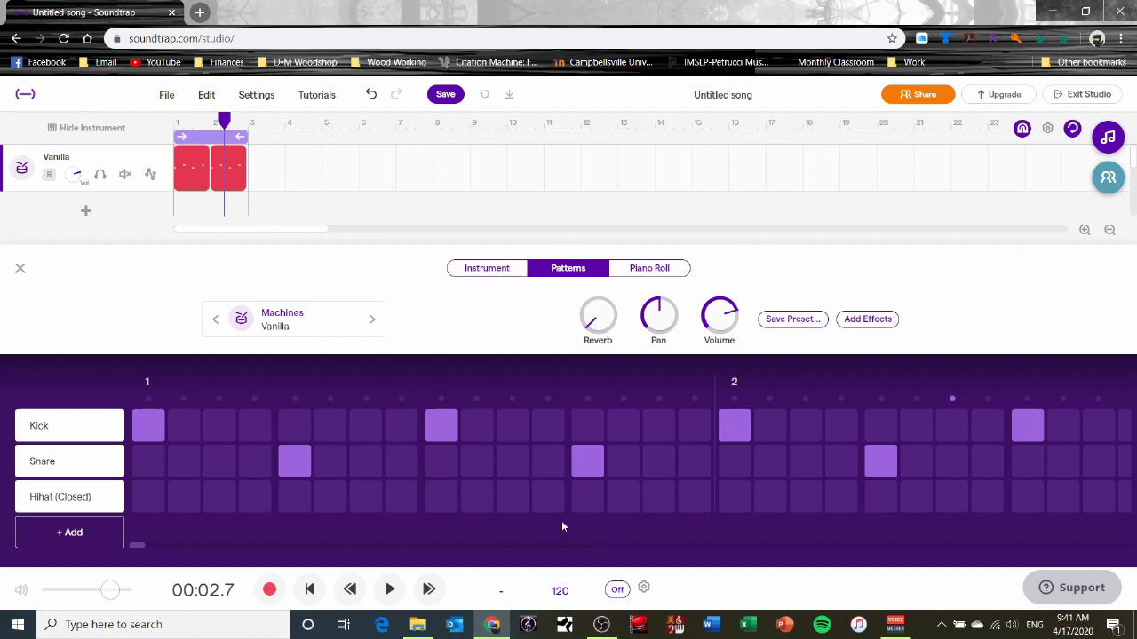
pyautogui.moveTo(147, 506)
pyautogui.mouseDown()
pyautogui.moveTo(254, 494)
pyautogui.moveTo(203, 502)
pyautogui.mouseUp()
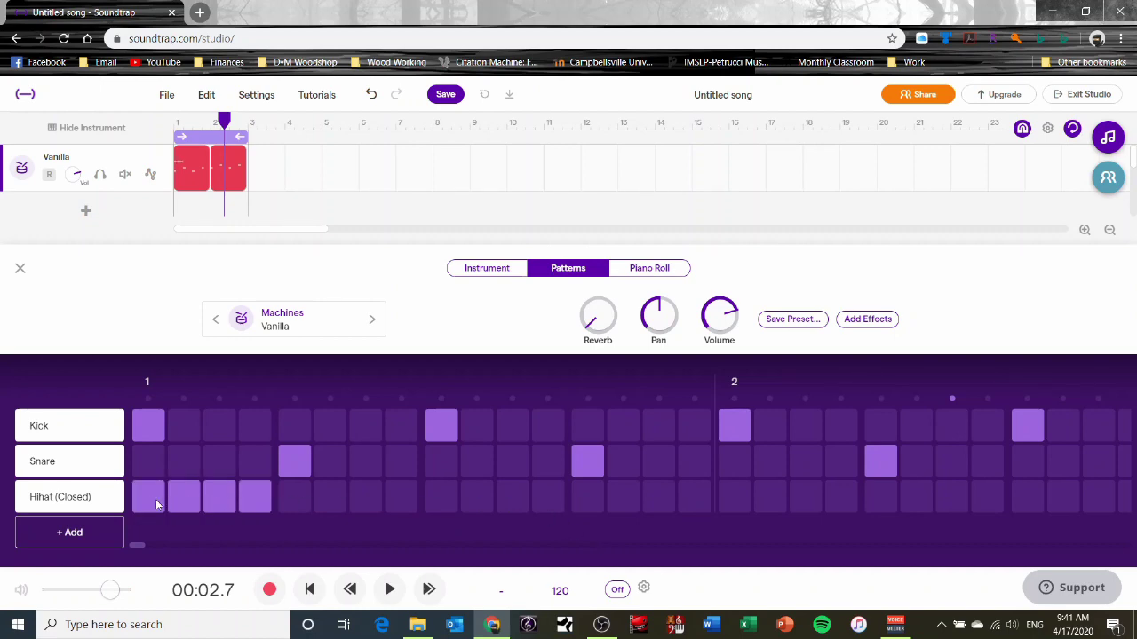
pyautogui.click(184, 501)
pyautogui.click(254, 499)
pyautogui.click(219, 500)
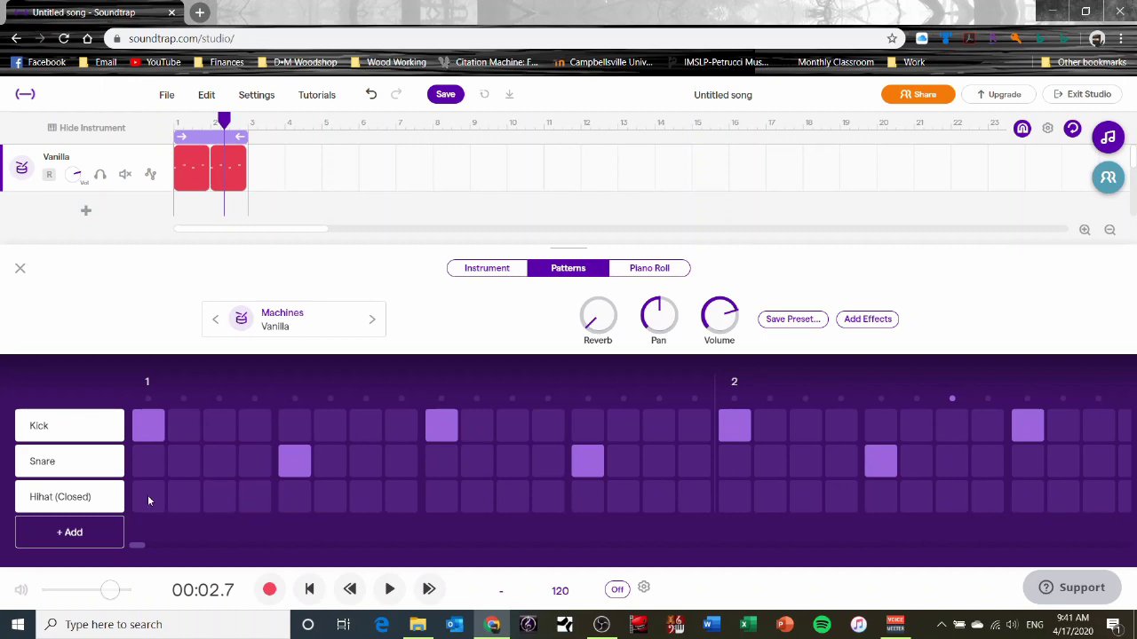
# Step: Place closed hi-hat hits on every other grid cell, as eighth notes, across bars 1 and 2
pyautogui.moveTo(149, 500)
pyautogui.mouseDown()
pyautogui.moveTo(1062, 507)
pyautogui.moveTo(123, 505)
pyautogui.mouseUp()
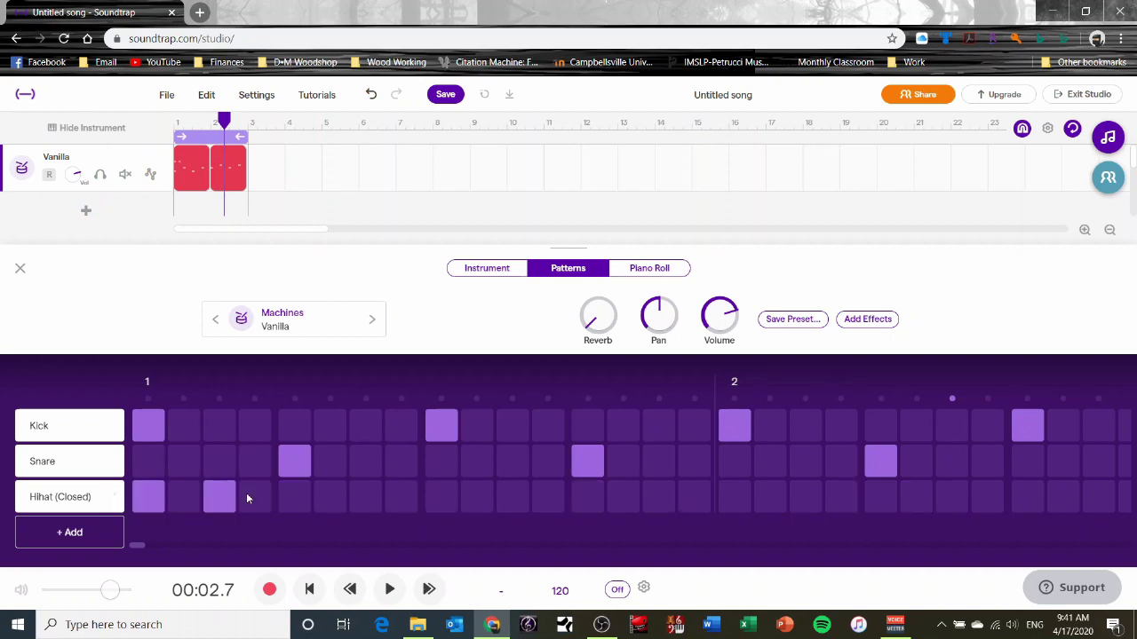
pyautogui.click(441, 500)
pyautogui.click(513, 500)
pyautogui.click(587, 500)
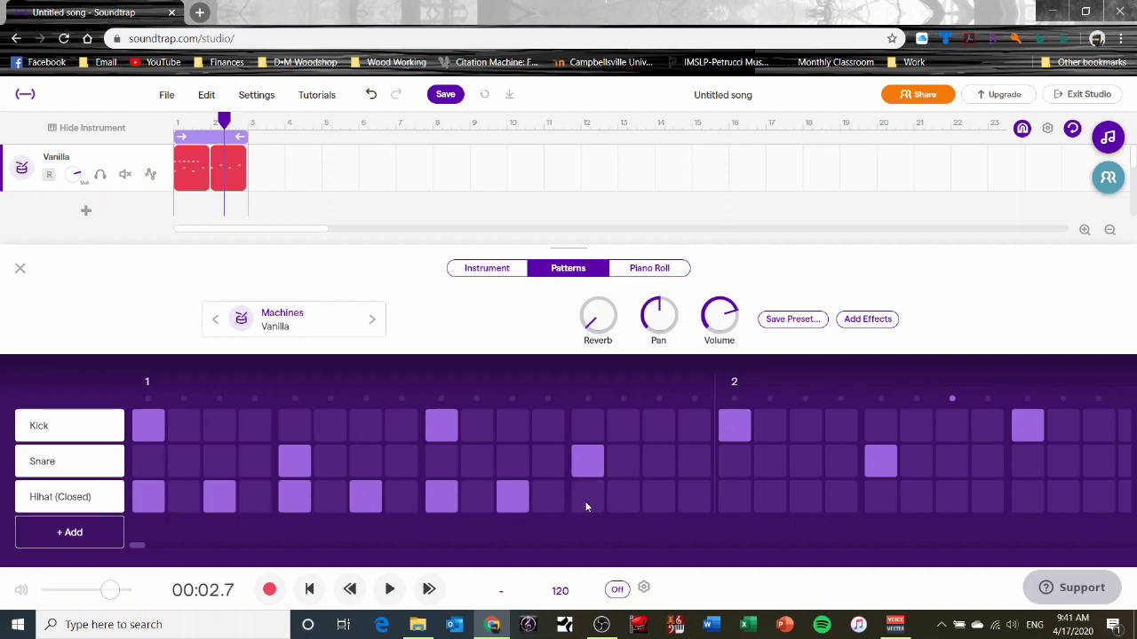
pyautogui.click(658, 500)
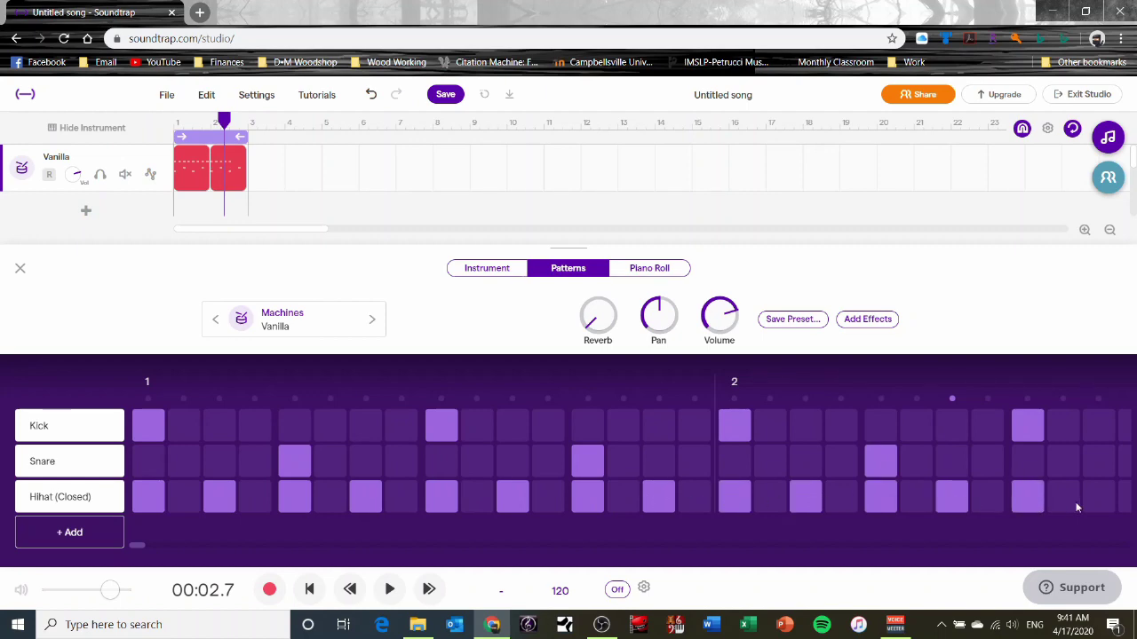
pyautogui.click(1098, 500)
# Step: Return the playhead to the start, play the two-bar drum loop and stop it
pyautogui.moveTo(127, 545)
pyautogui.mouseDown()
pyautogui.moveTo(147, 544)
pyautogui.moveTo(119, 543)
pyautogui.mouseUp()
pyautogui.moveTo(224, 121); pyautogui.dragTo(174, 121)
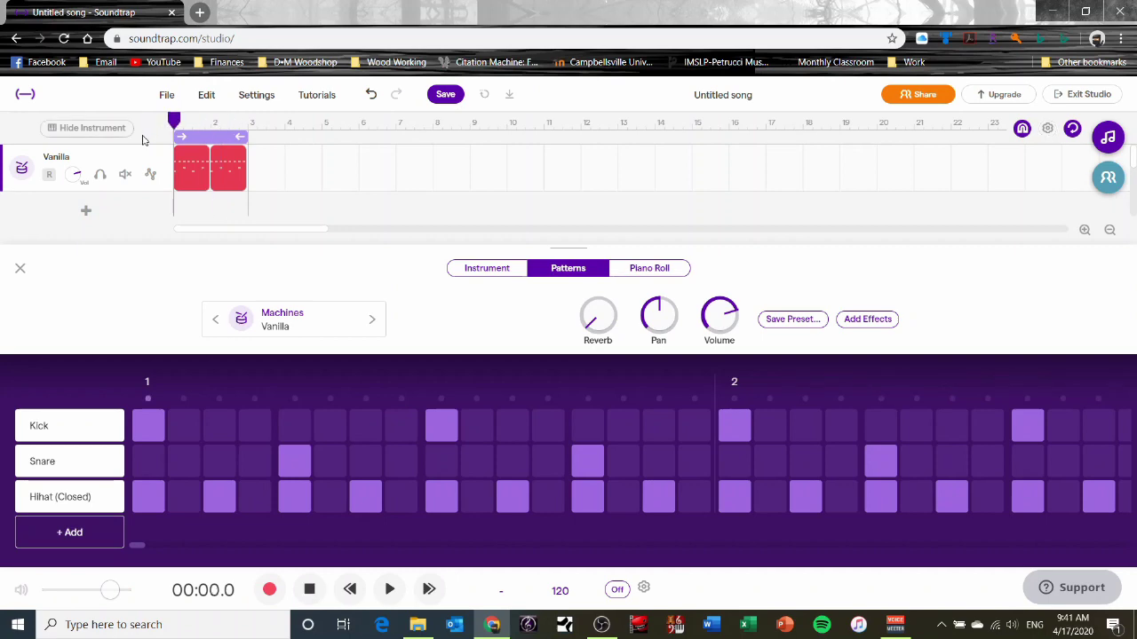
pyautogui.click(390, 590)
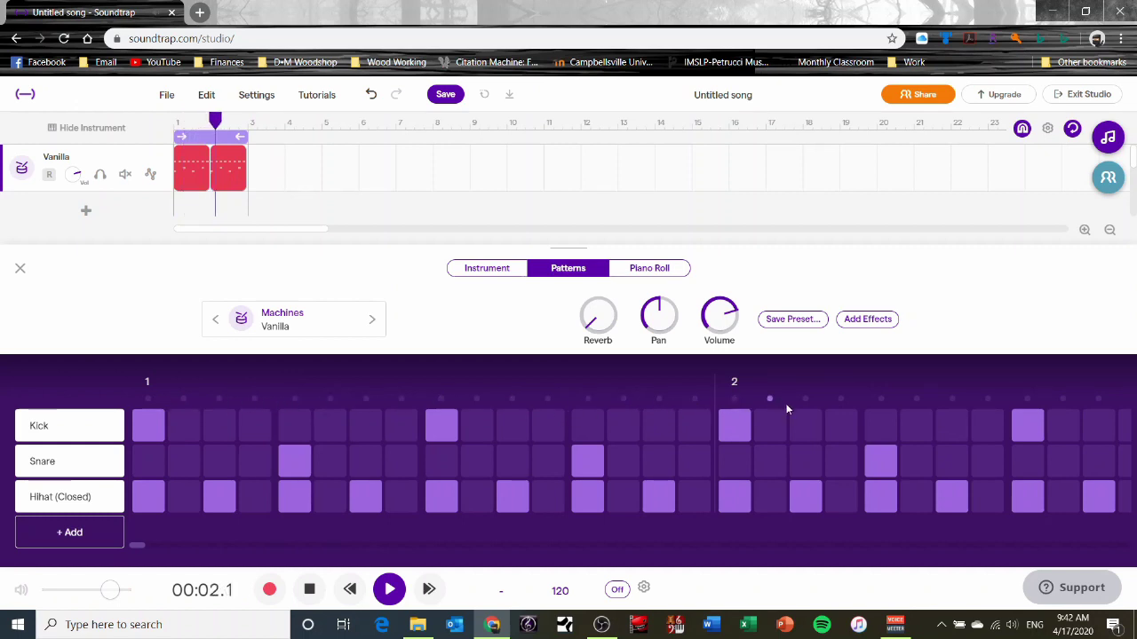
pyautogui.press('space')
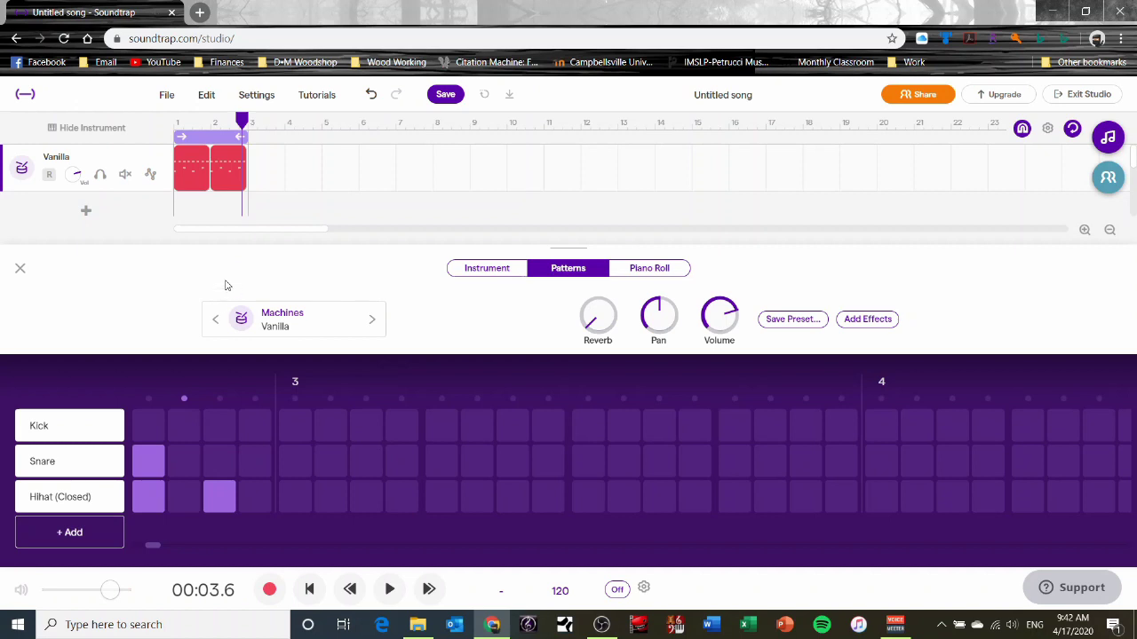
# Step: Add a Hihat (Open) row to the pattern grid and look through its alternative drum sounds without changing it
pyautogui.click(71, 533)
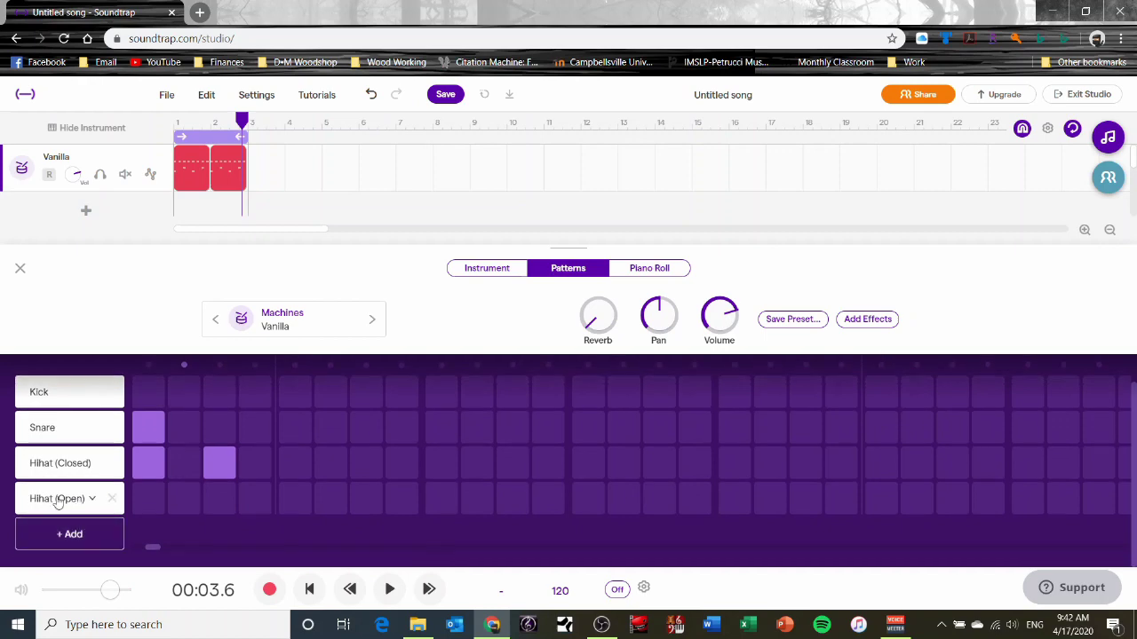
pyautogui.click(91, 500)
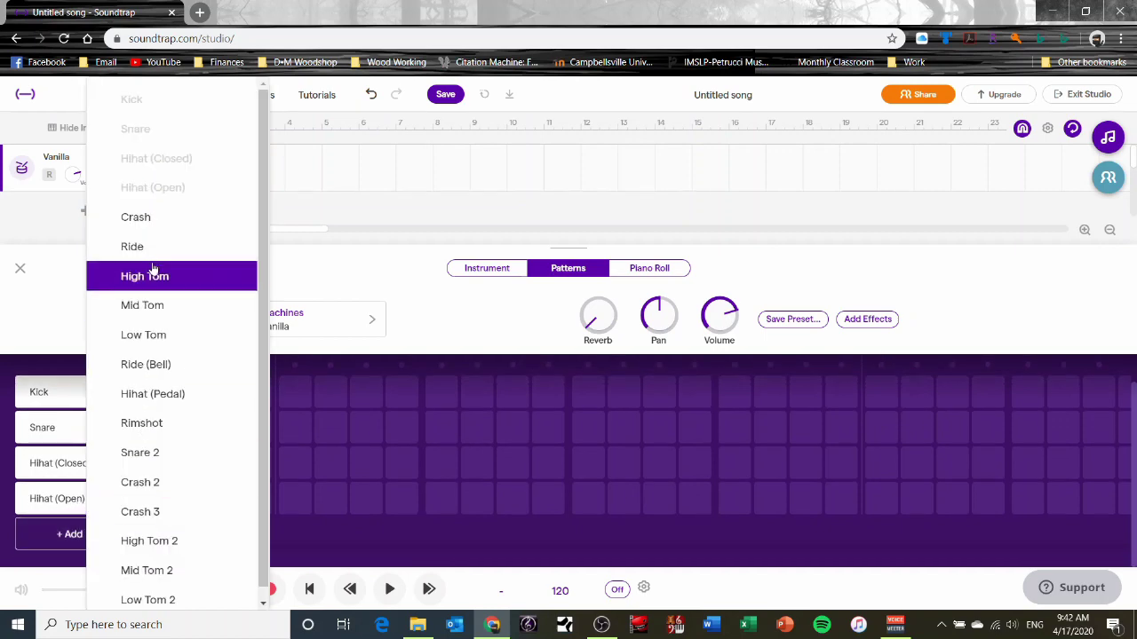
pyautogui.click(347, 276)
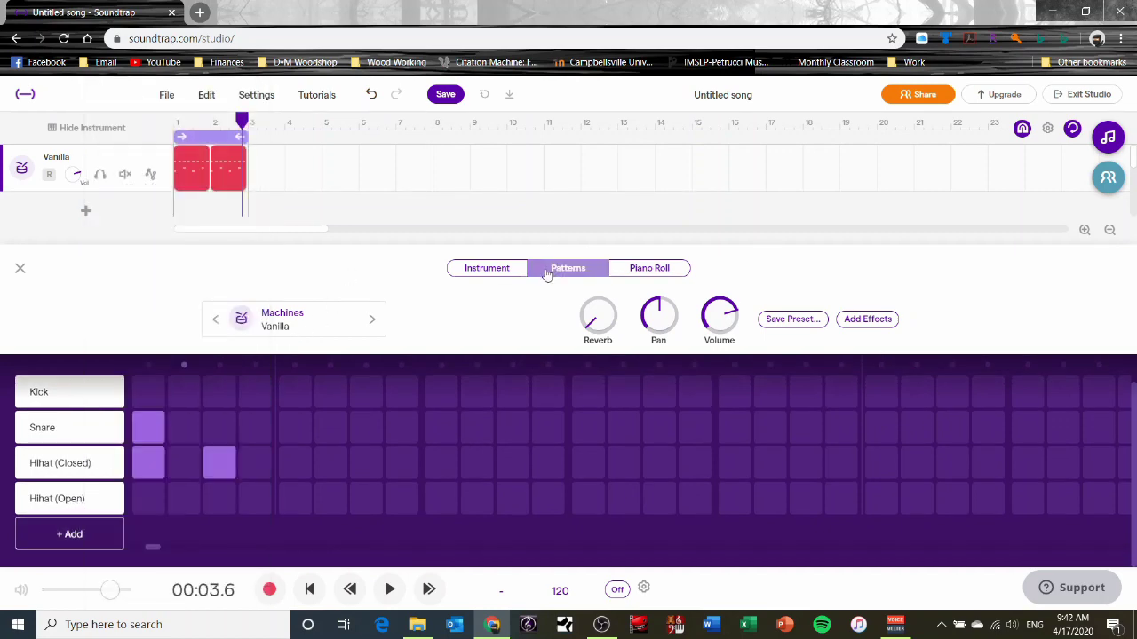
# Step: Switch the drum track to the Instrument view and audition the large A pad and the small pads beside the 8 cymbal
pyautogui.click(504, 269)
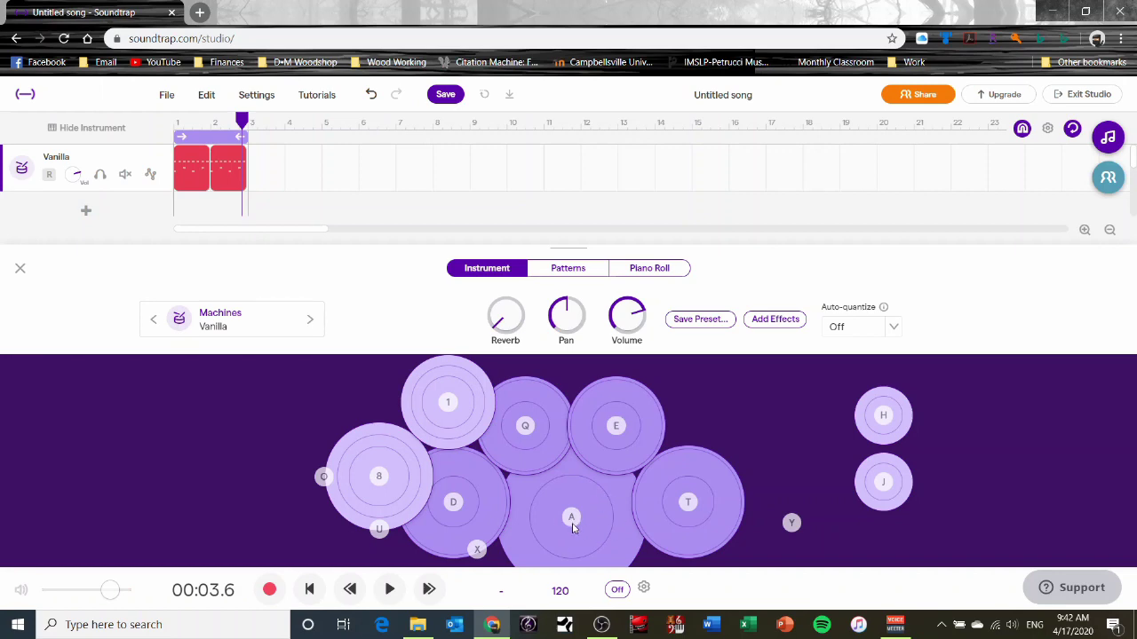
pyautogui.click(608, 539)
pyautogui.click(381, 531)
pyautogui.click(322, 478)
pyautogui.click(329, 480)
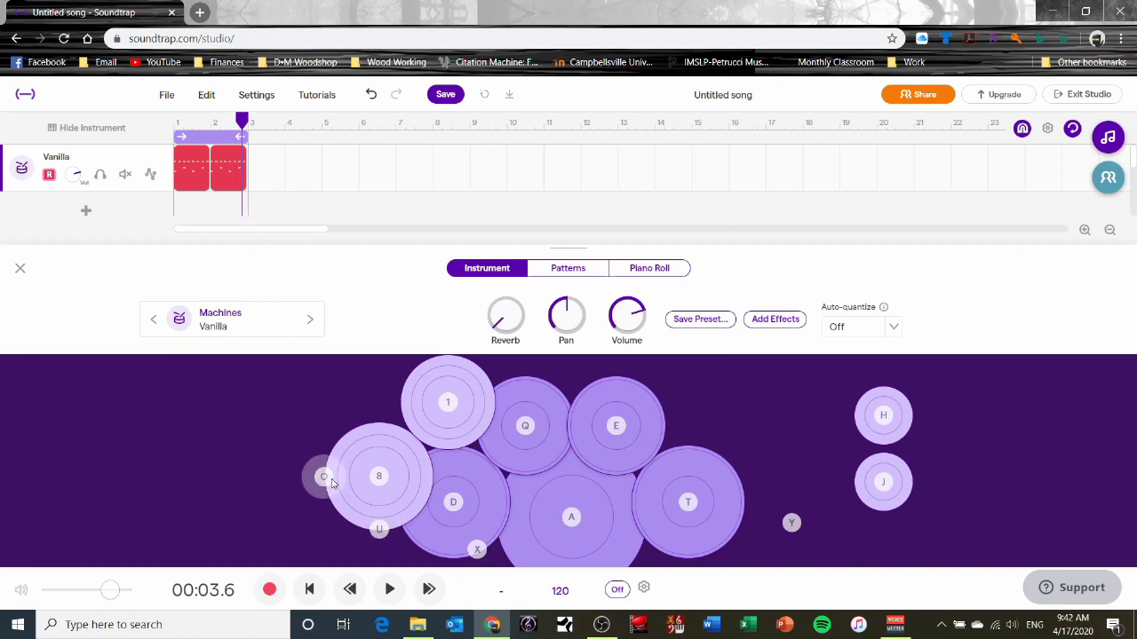
# Step: Audition the 8 cymbal, the small U and O pads beside it, and the Q drum pad
pyautogui.click(388, 483)
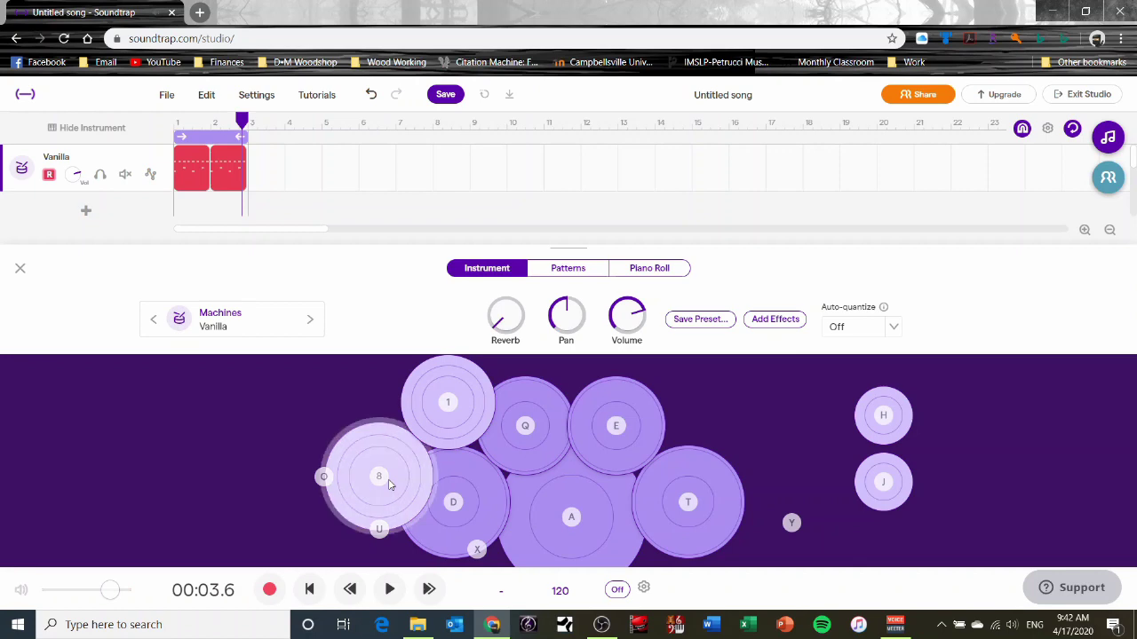
pyautogui.click(378, 530)
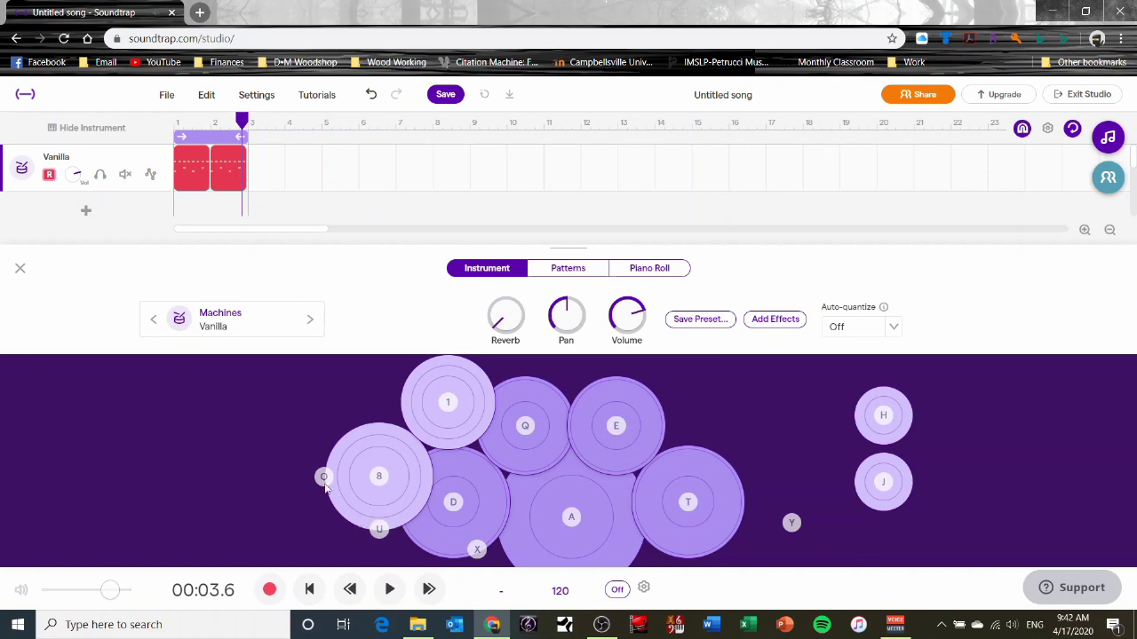
pyautogui.click(323, 478)
pyautogui.click(393, 488)
pyautogui.click(530, 432)
pyautogui.click(530, 432)
# Step: Browse the Kits, Processed and Machines drum presets, keeping the Vanilla kit selected
pyautogui.click(264, 324)
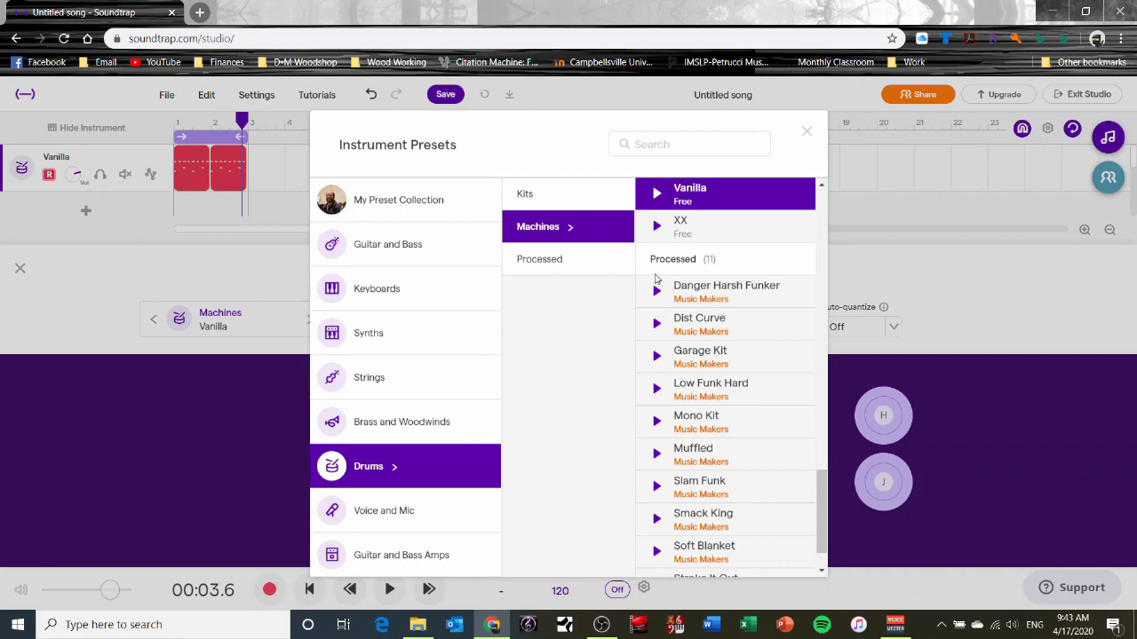
pyautogui.click(546, 190)
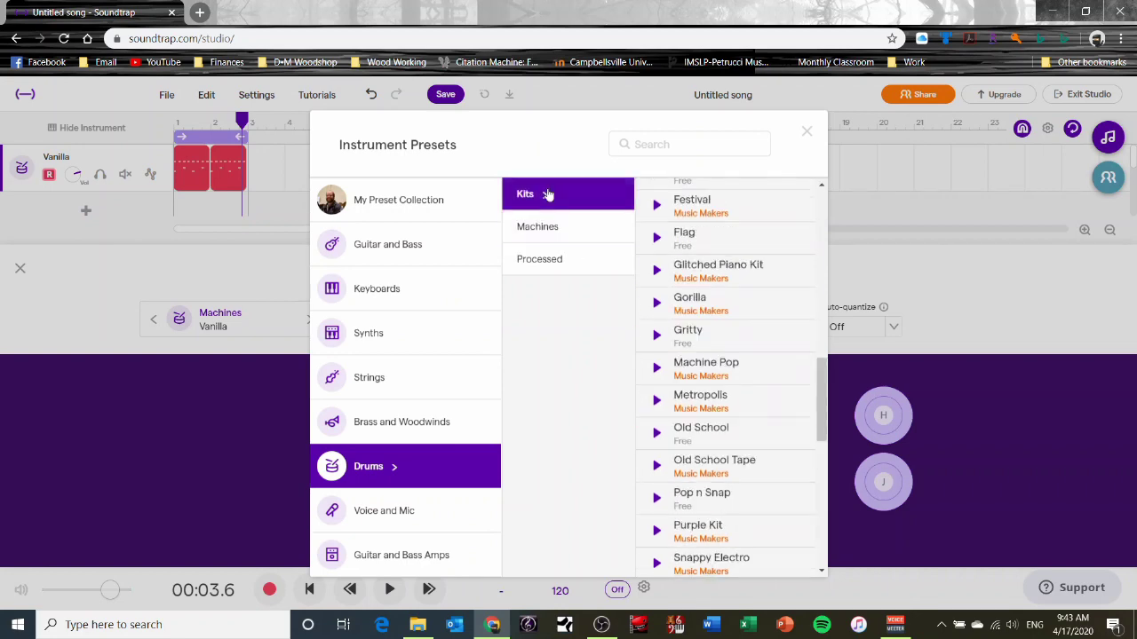
pyautogui.click(556, 258)
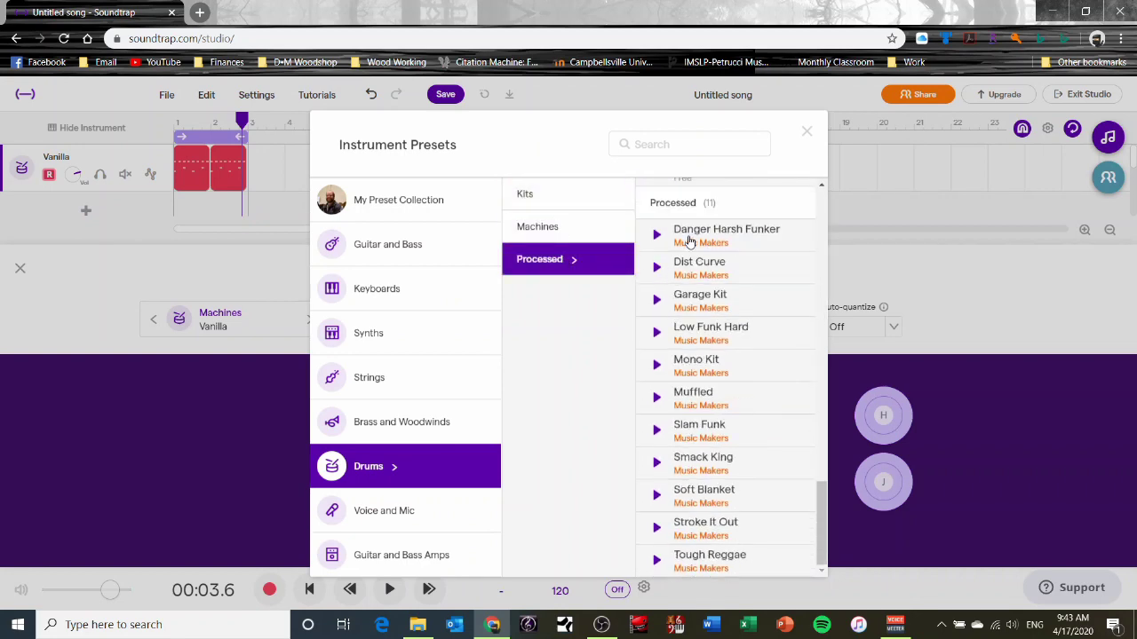
pyautogui.scroll(2, 715, 479)
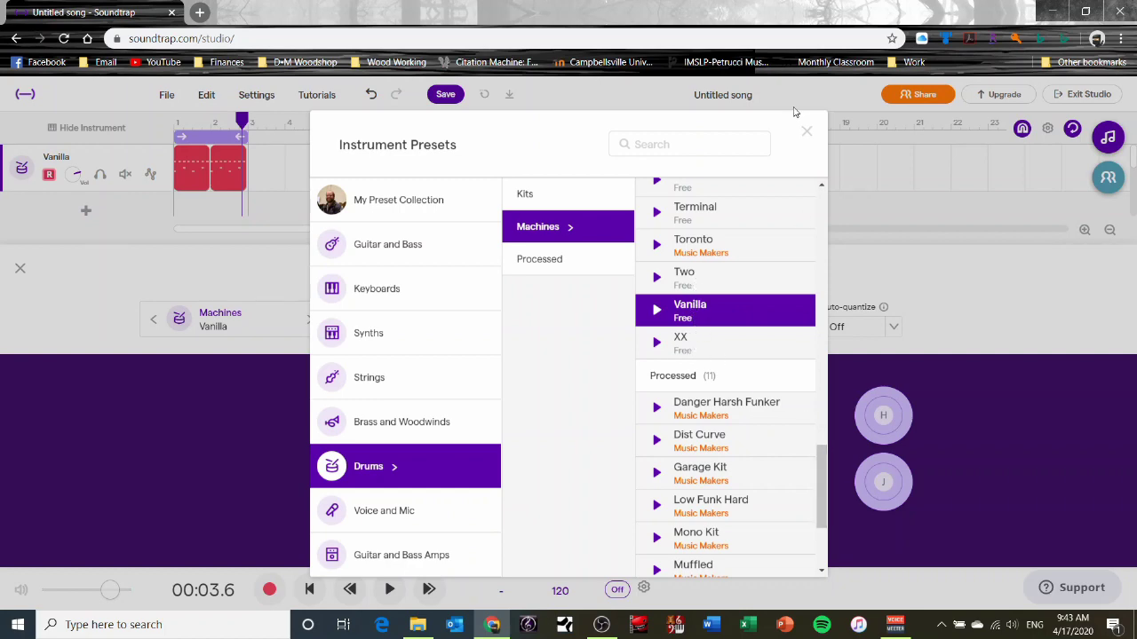
pyautogui.click(807, 135)
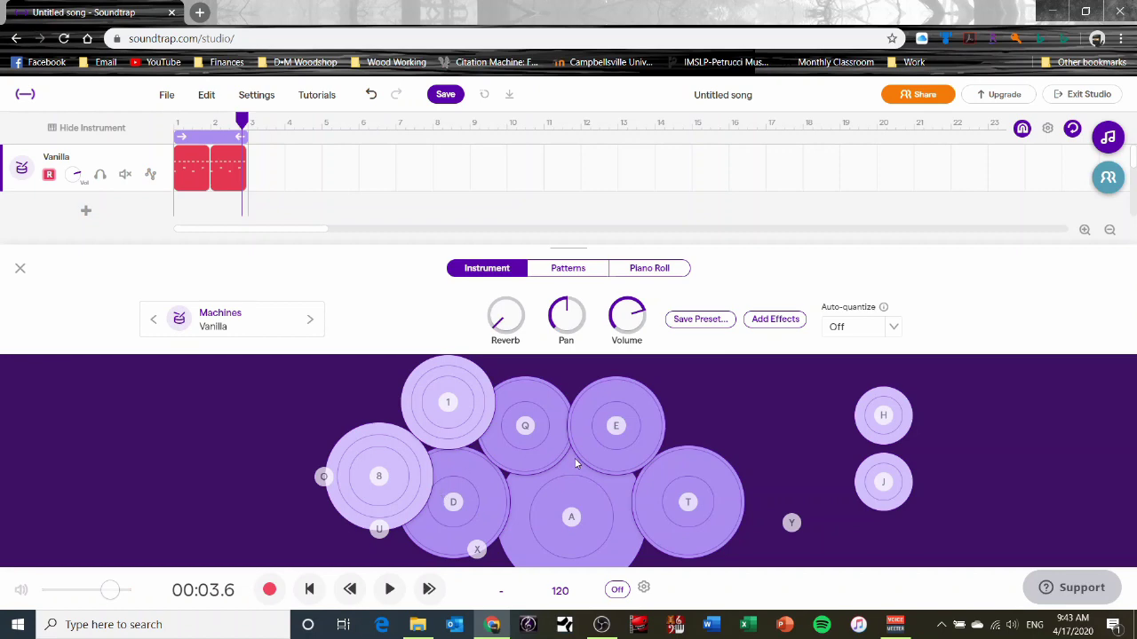
# Step: View the drum beat in the Piano Roll, play the two-bar loop from the start and stop it
pyautogui.click(647, 269)
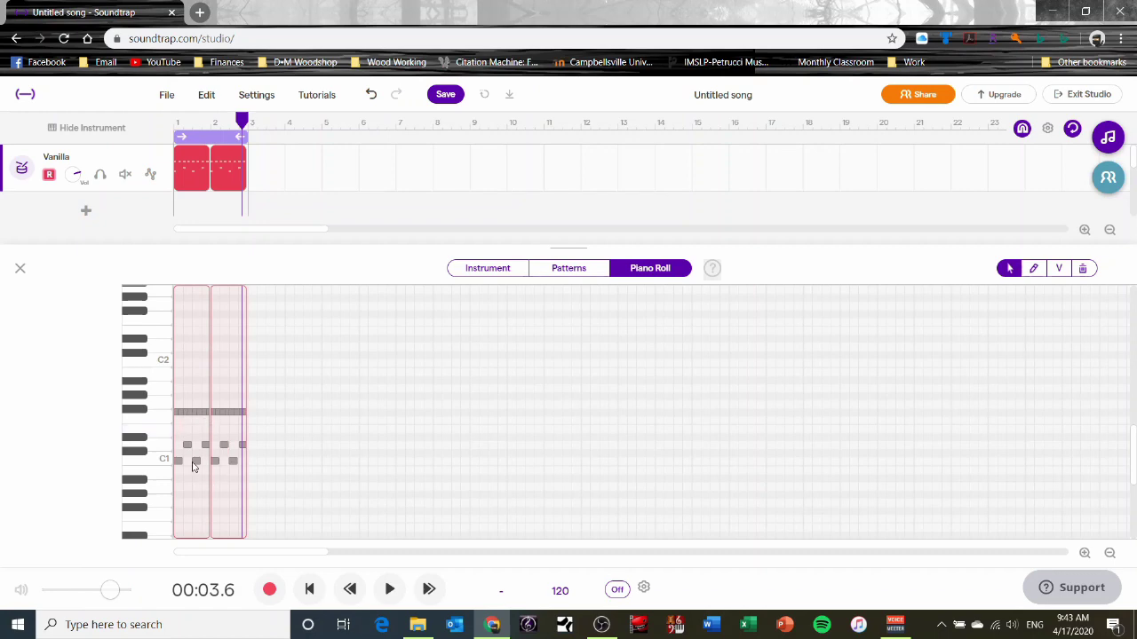
pyautogui.click(309, 589)
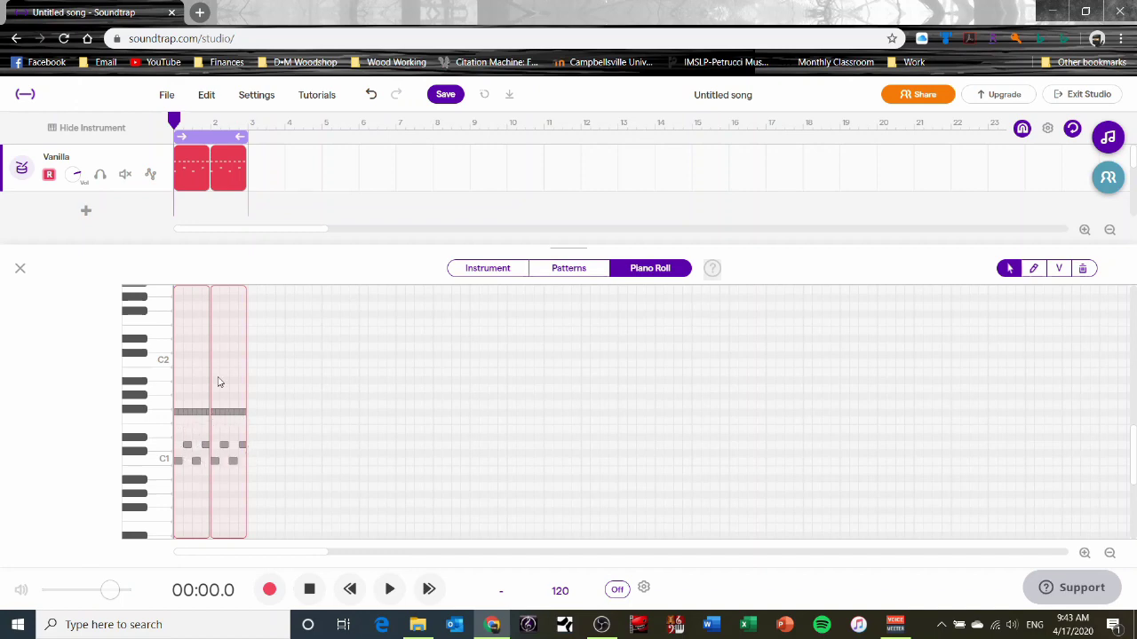
pyautogui.click(389, 589)
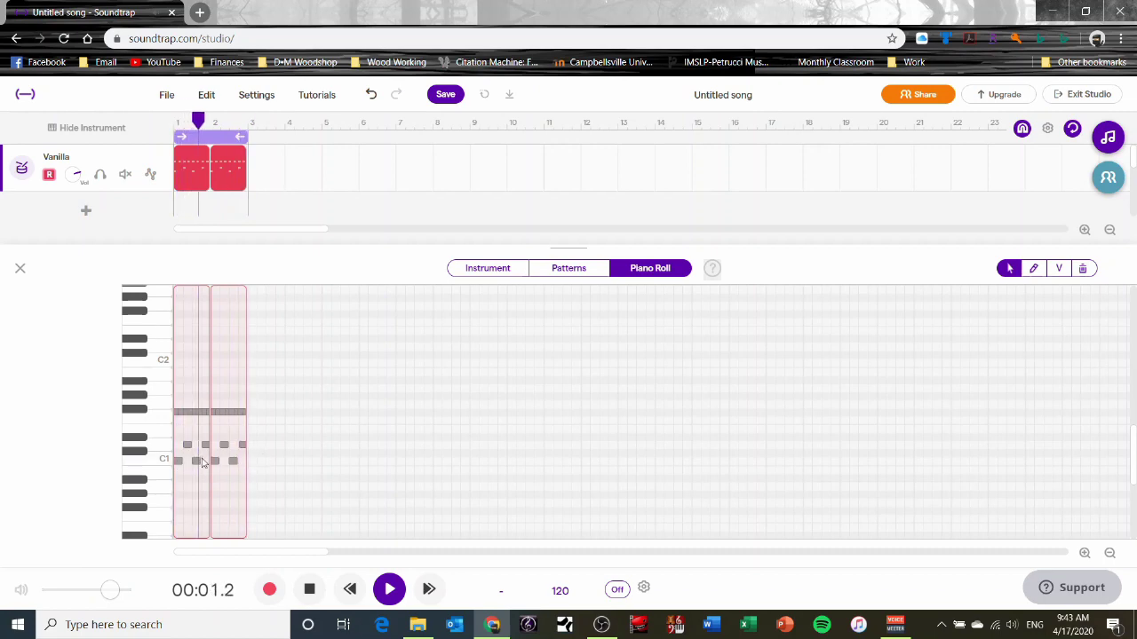
pyautogui.click(309, 589)
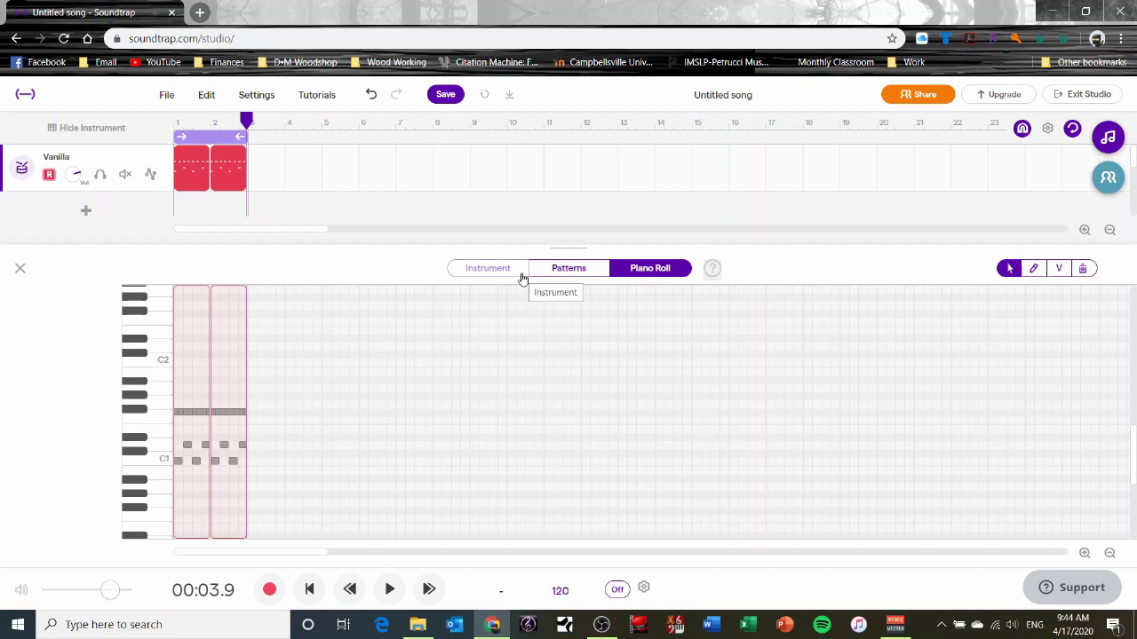
# Step: Draw scattered notes across bars 3 to 7 of the drum piano roll and lengthen the Gb1 note in bar 6 to about one bar
pyautogui.scroll(-1, 850, 327)
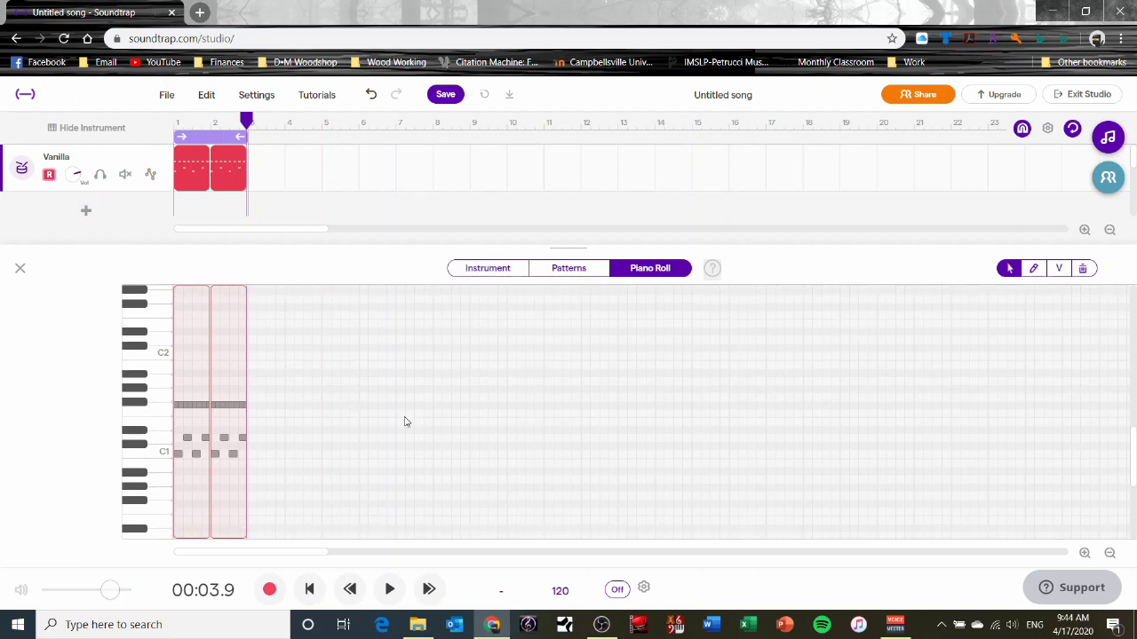
pyautogui.click(1033, 268)
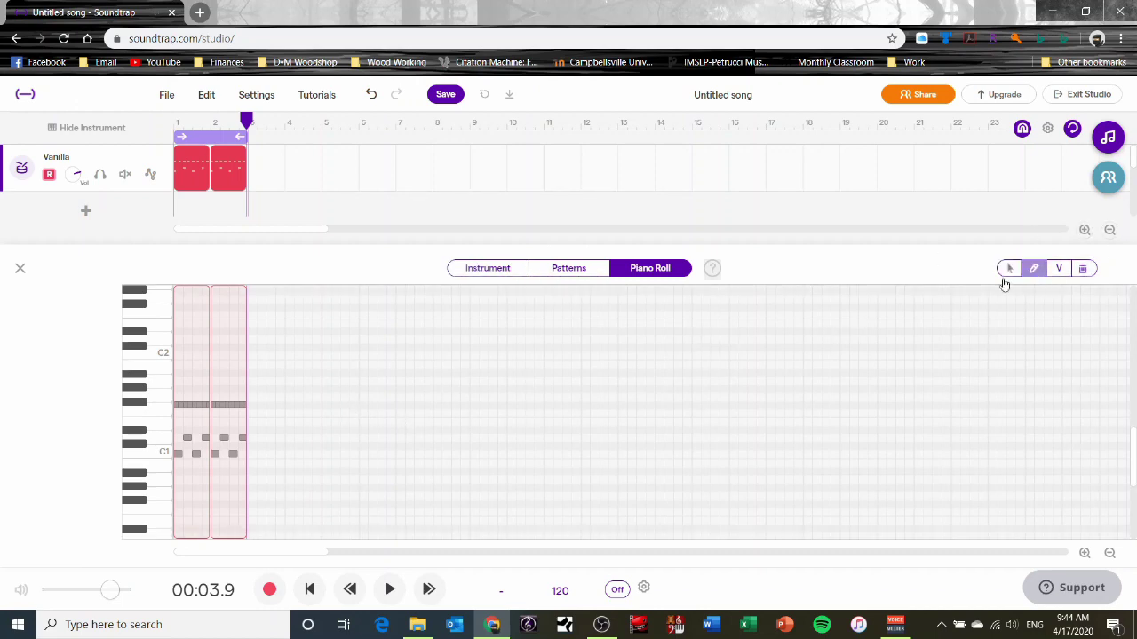
pyautogui.click(289, 437)
pyautogui.click(301, 396)
pyautogui.click(363, 421)
pyautogui.click(269, 364)
pyautogui.click(289, 356)
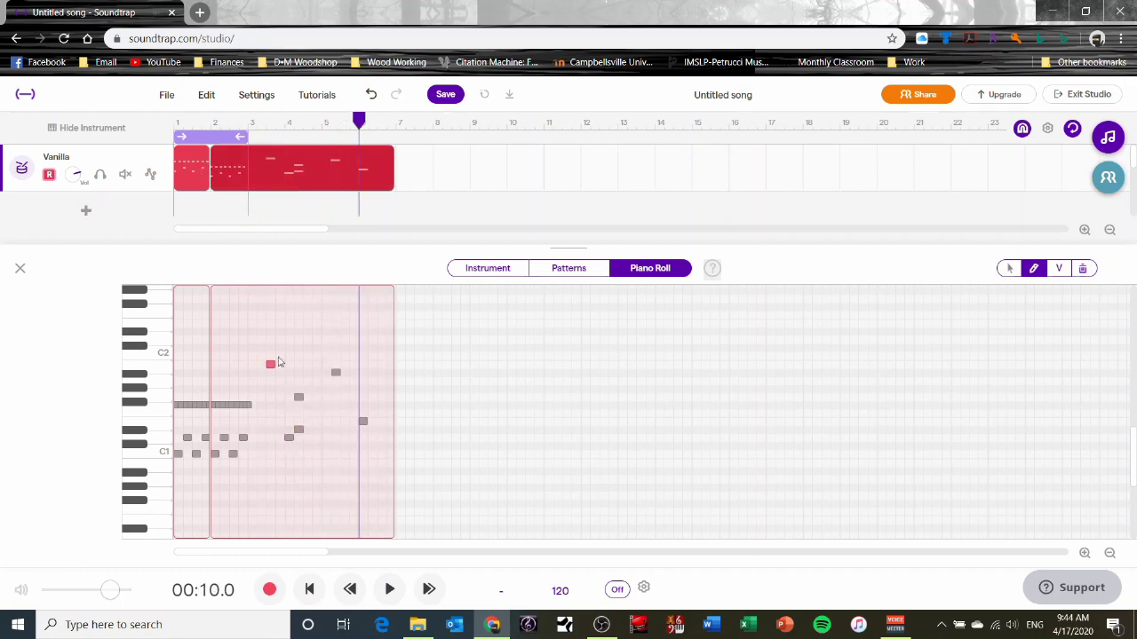
pyautogui.click(307, 381)
pyautogui.click(317, 479)
pyautogui.click(400, 463)
pyautogui.click(380, 382)
pyautogui.click(288, 421)
pyautogui.click(261, 421)
pyautogui.click(270, 428)
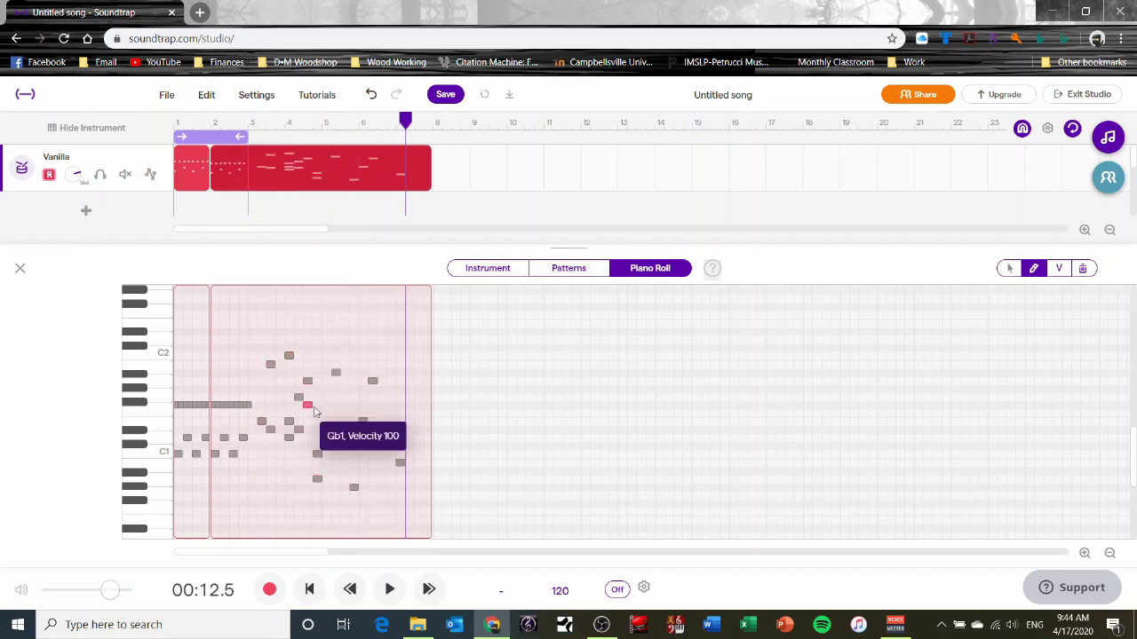
pyautogui.click(381, 405)
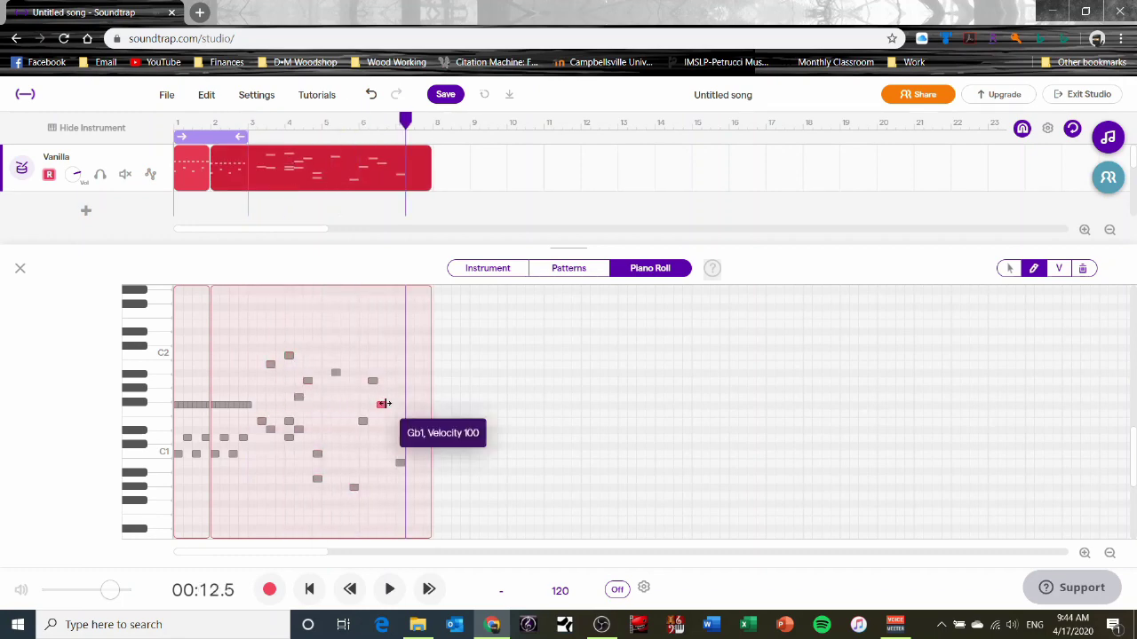
pyautogui.moveTo(386, 405); pyautogui.dragTo(414, 405)
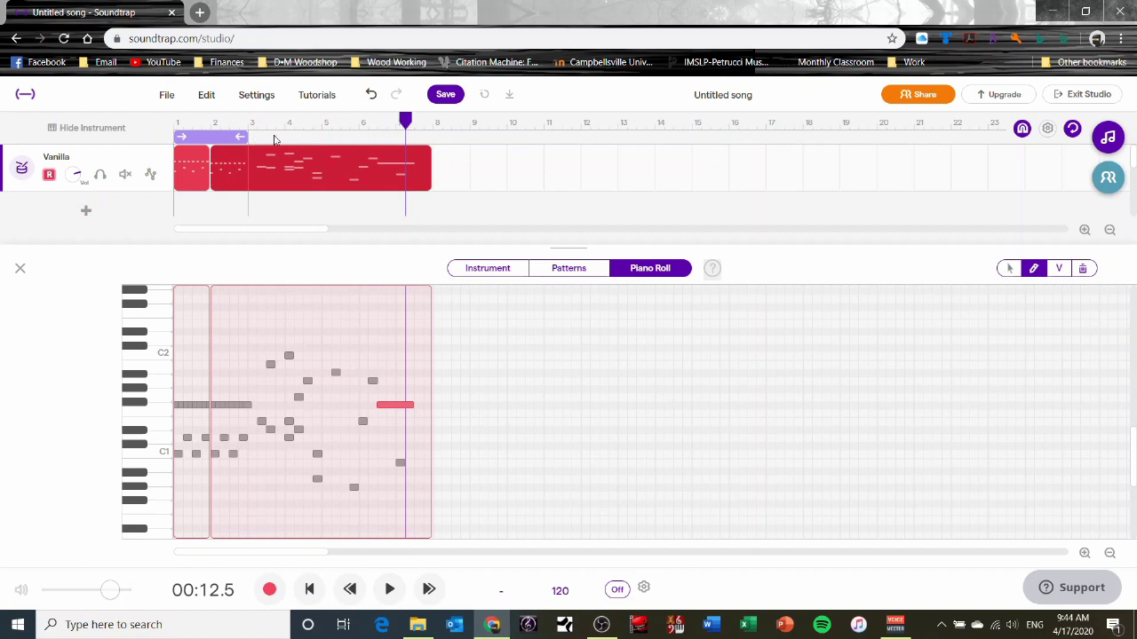
# Step: Turn off the two-bar loop, return the playhead to the start, play the extended drum part and stop it
pyautogui.click(220, 140)
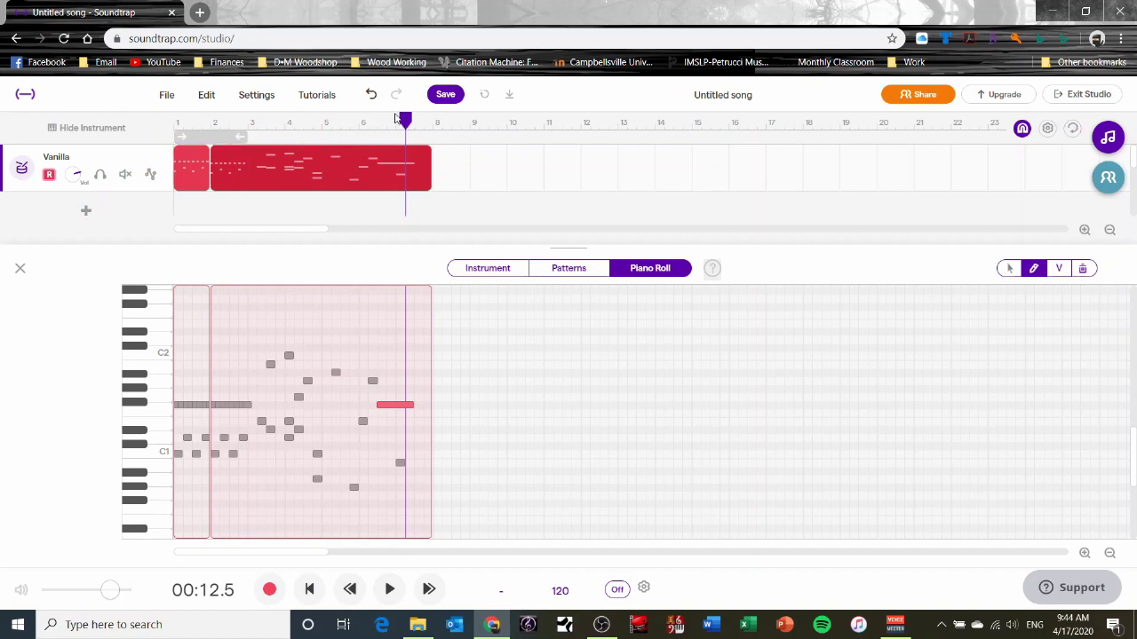
pyautogui.moveTo(405, 121); pyautogui.dragTo(107, 124)
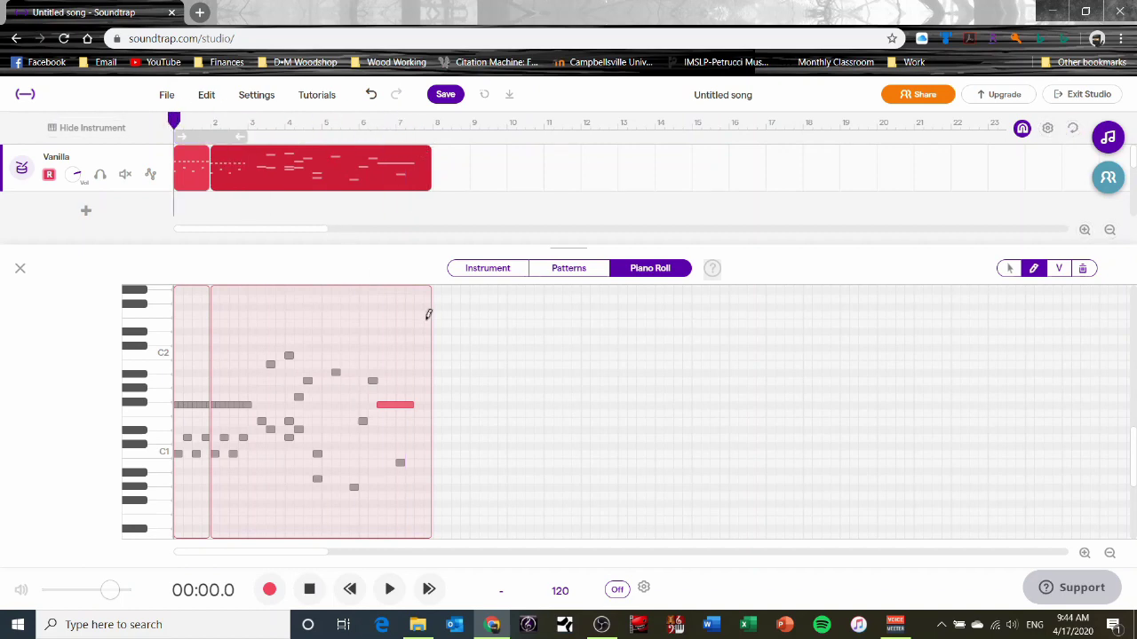
pyautogui.press('space')
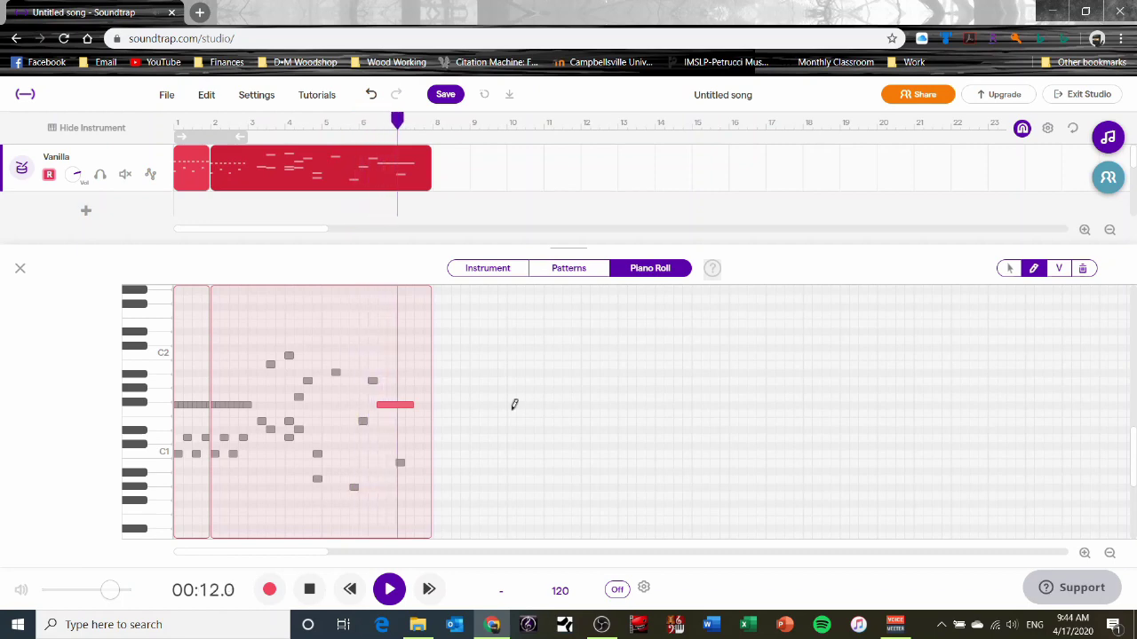
pyautogui.press('space')
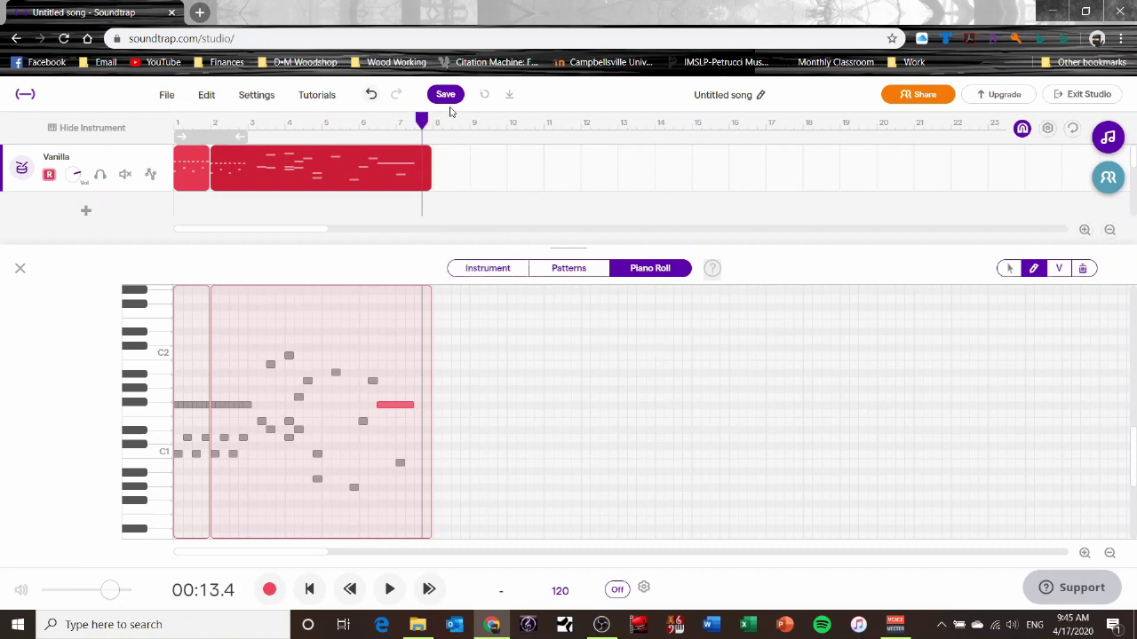
# Step: Save the song, close the drum editor and add a Piano & keyboards track
pyautogui.click(447, 97)
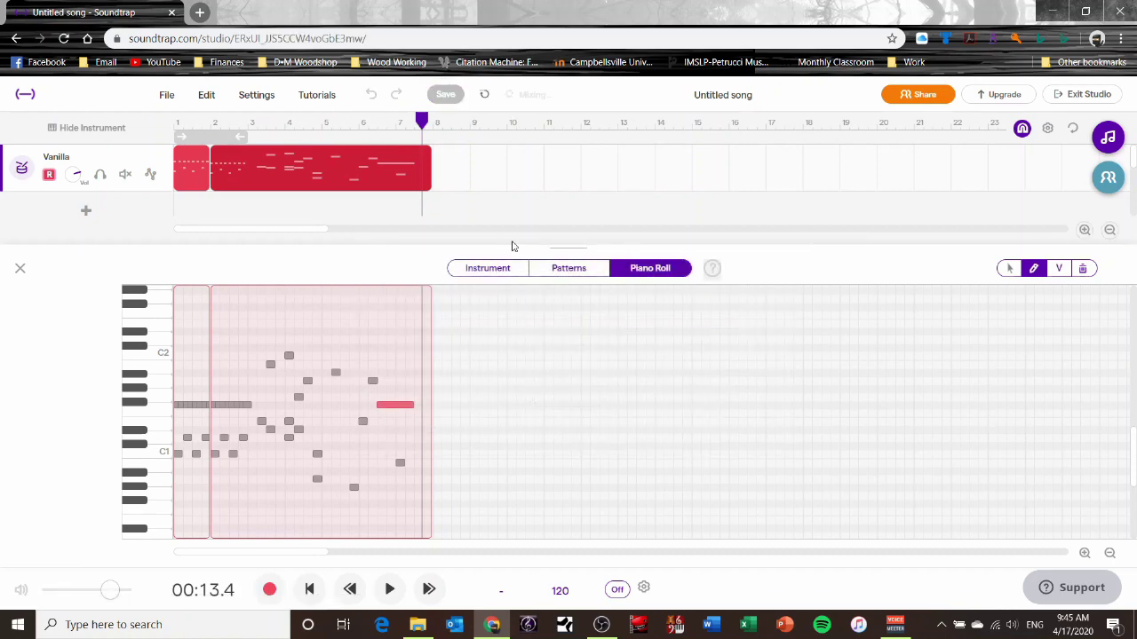
pyautogui.click(20, 270)
pyautogui.click(94, 224)
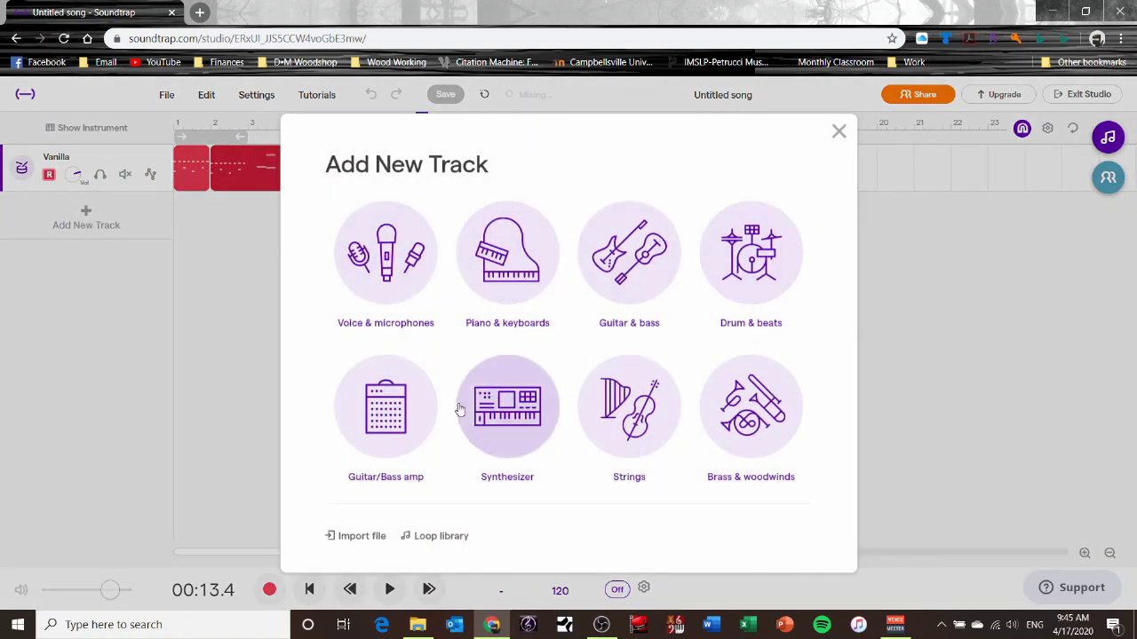
pyautogui.click(491, 296)
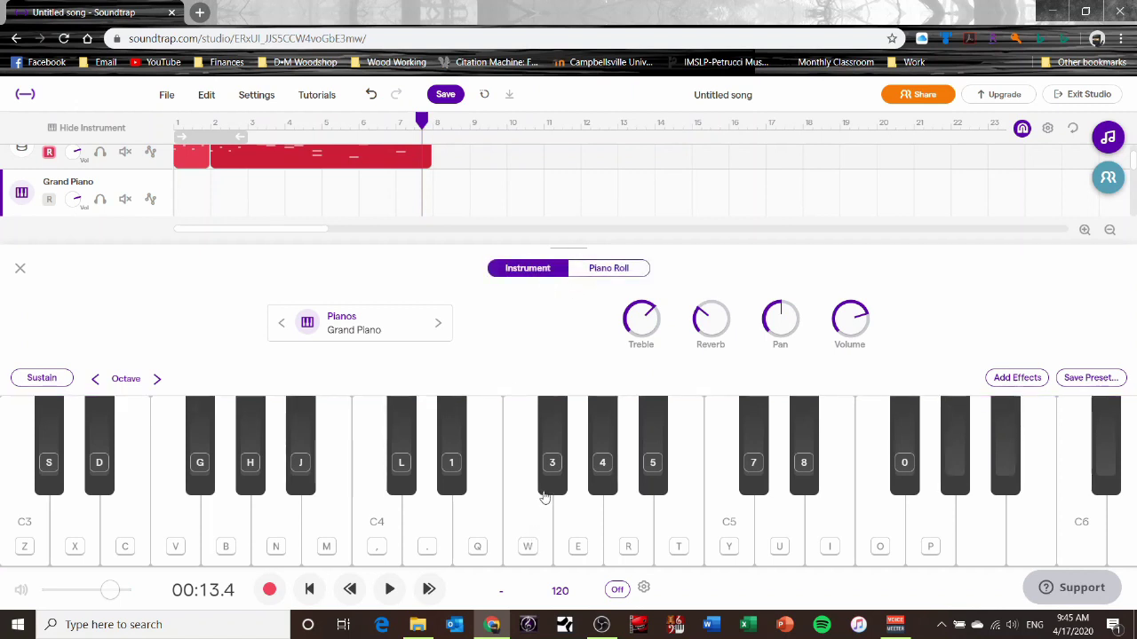
# Step: Audition F4, G4, A4, C5 and E5 on the Grand Piano, look at its Piano Roll, and close the instrument editor
pyautogui.press('w')
pyautogui.press('w')
pyautogui.press('e')
pyautogui.press('r')
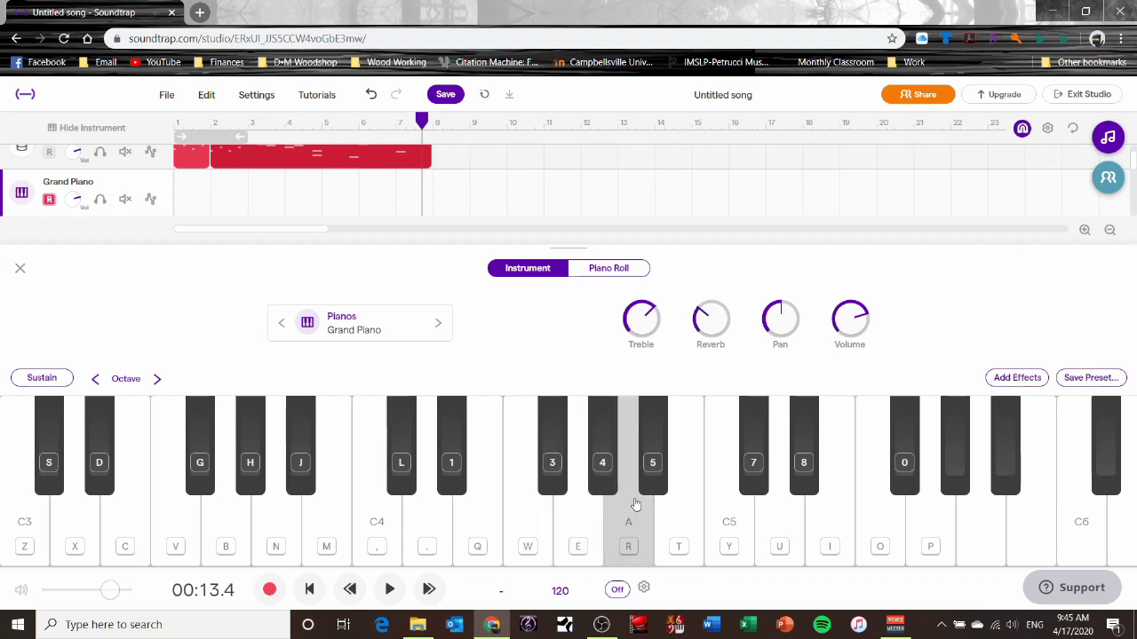
pyautogui.press('y')
pyautogui.press('i')
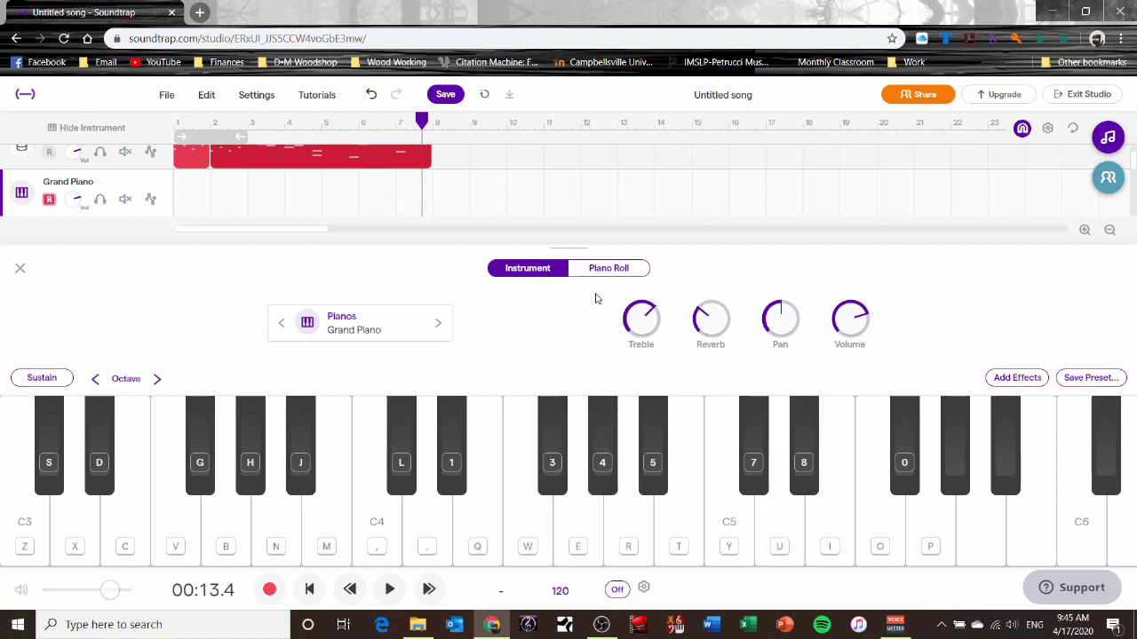
pyautogui.click(608, 269)
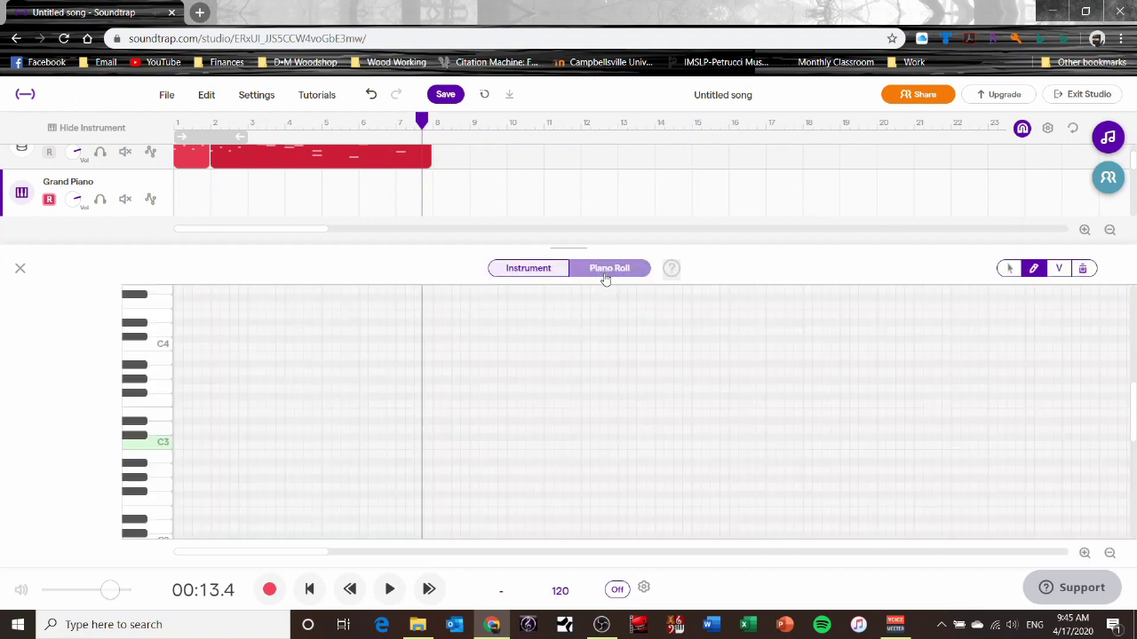
pyautogui.click(552, 270)
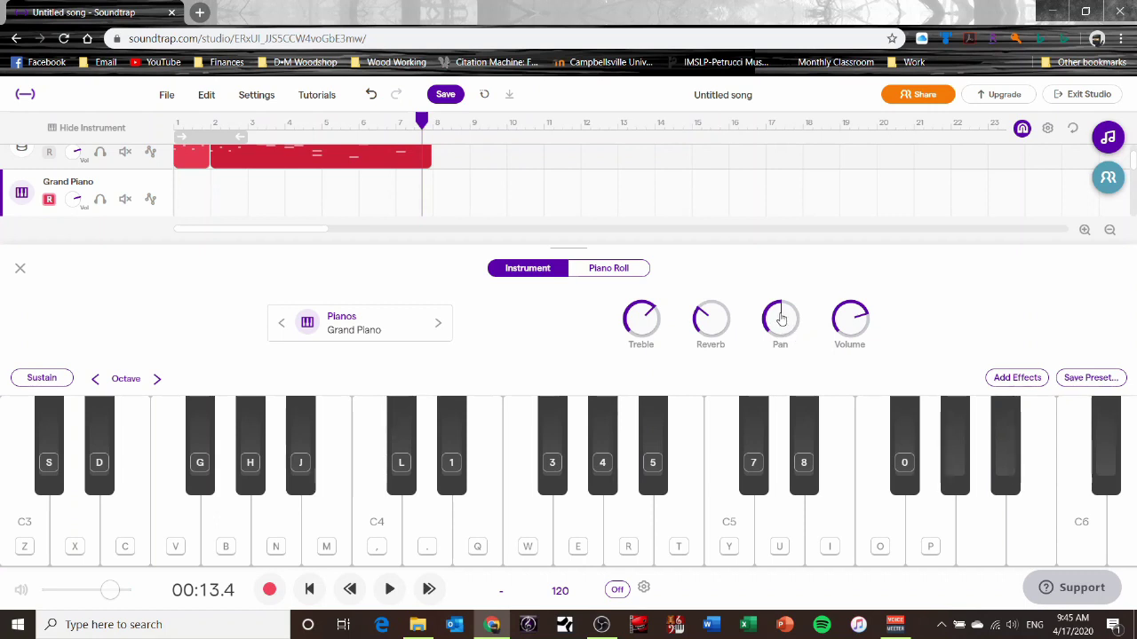
pyautogui.click(19, 269)
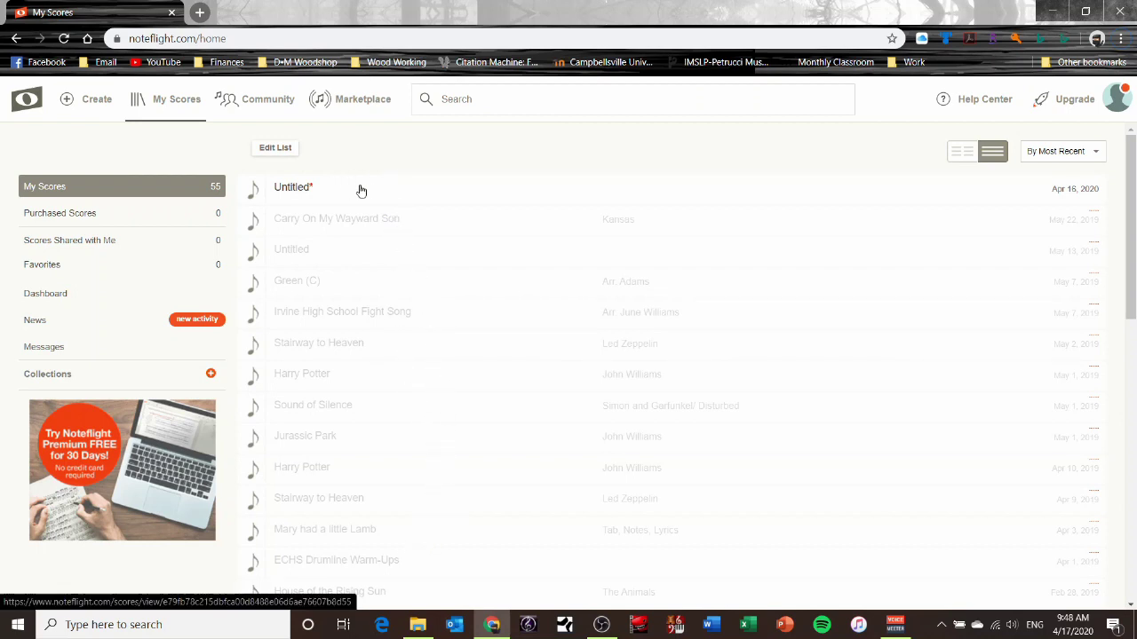
# Step: Switch to Noteflight and create a new score from a blank score sheet
pyautogui.click(76, 99)
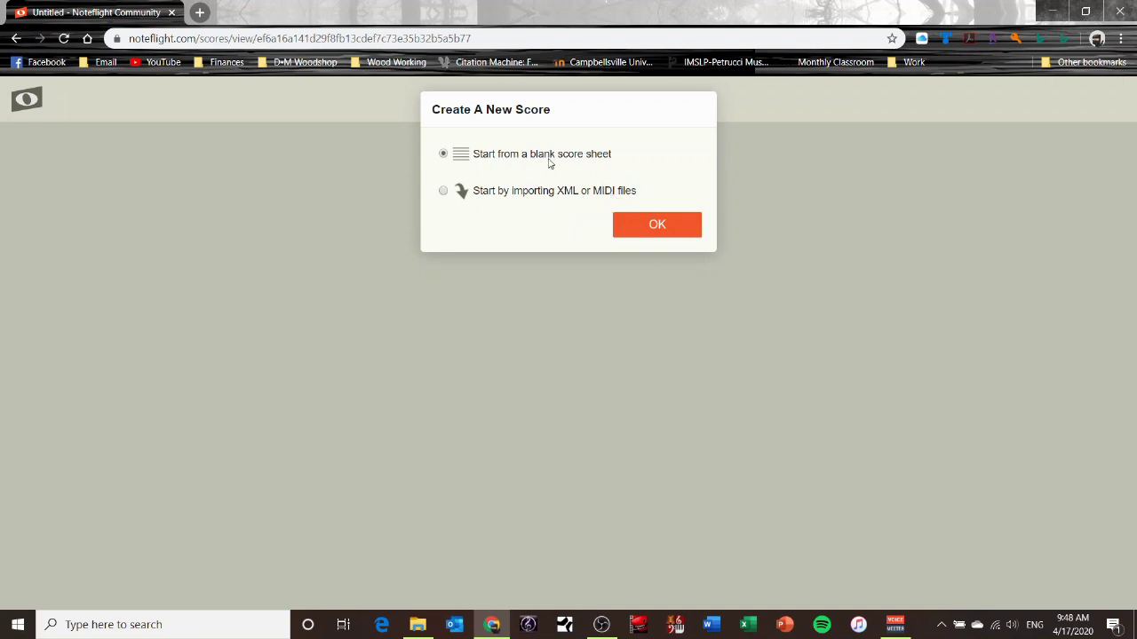
pyautogui.click(651, 224)
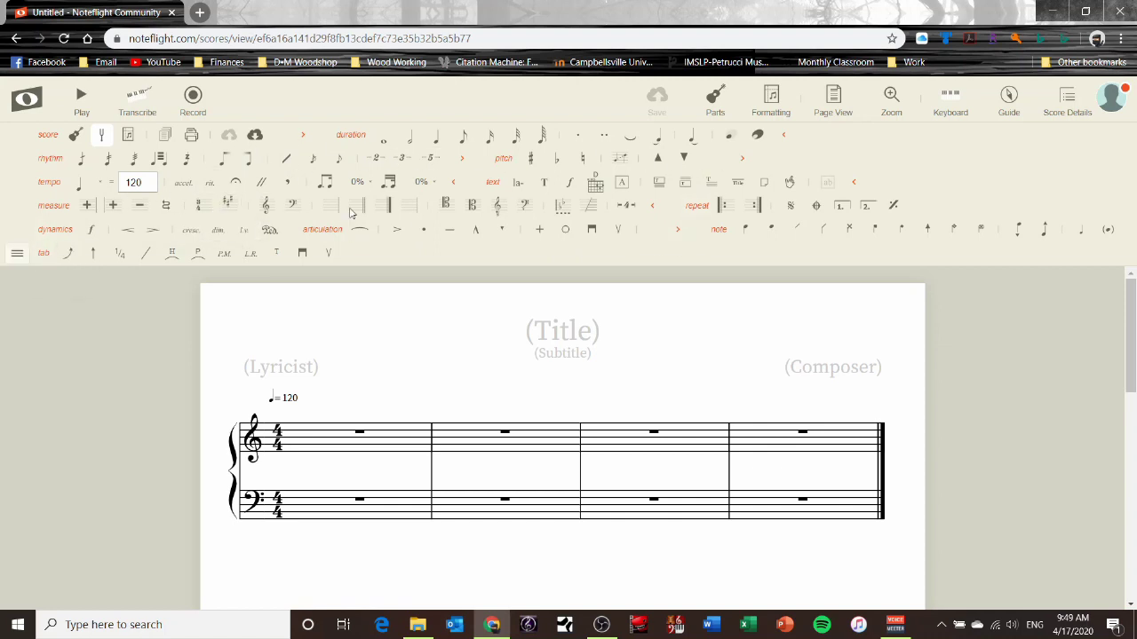
# Step: Open the list of notation tool categories and look through the duration, layout and dynamics commands
pyautogui.click(17, 255)
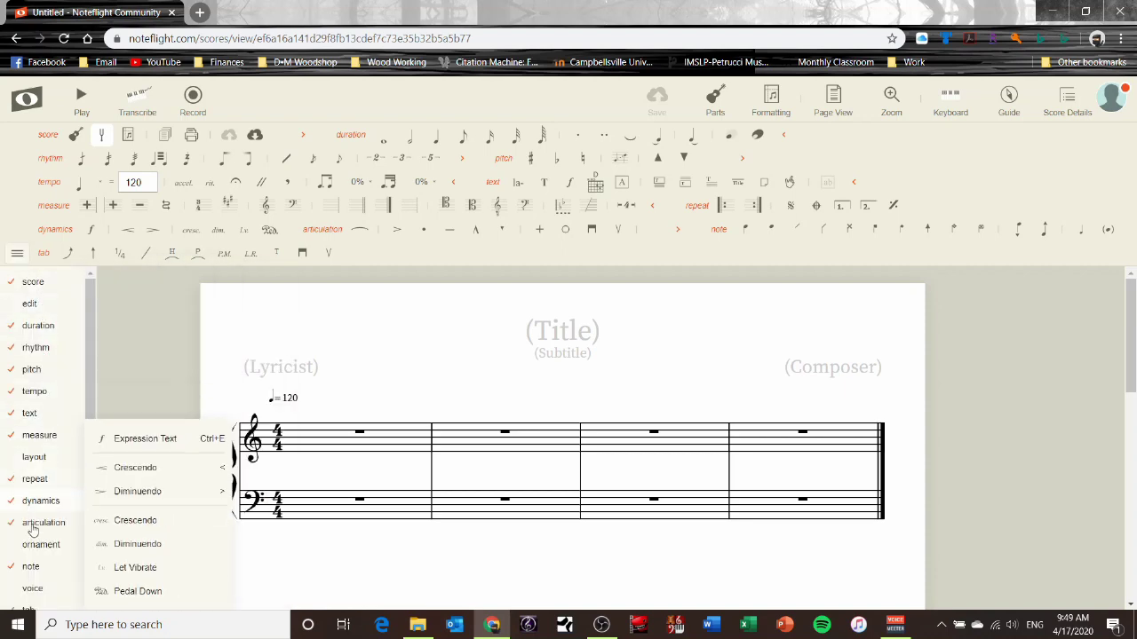
pyautogui.scroll(-1, 40, 447)
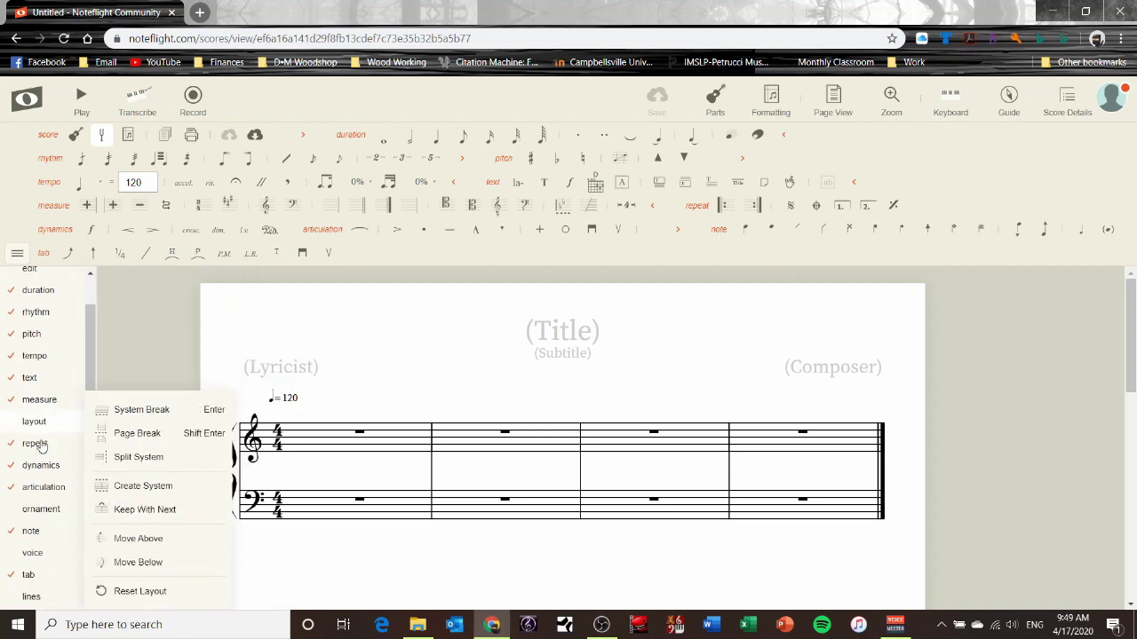
pyautogui.scroll(1, 39, 449)
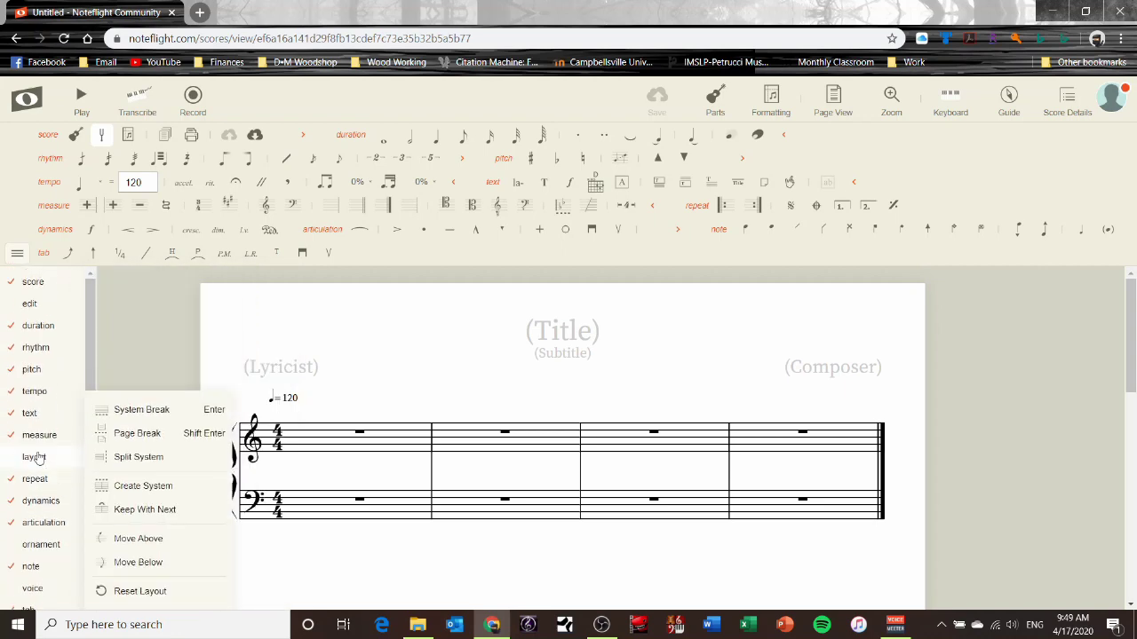
pyautogui.moveTo(32, 356)
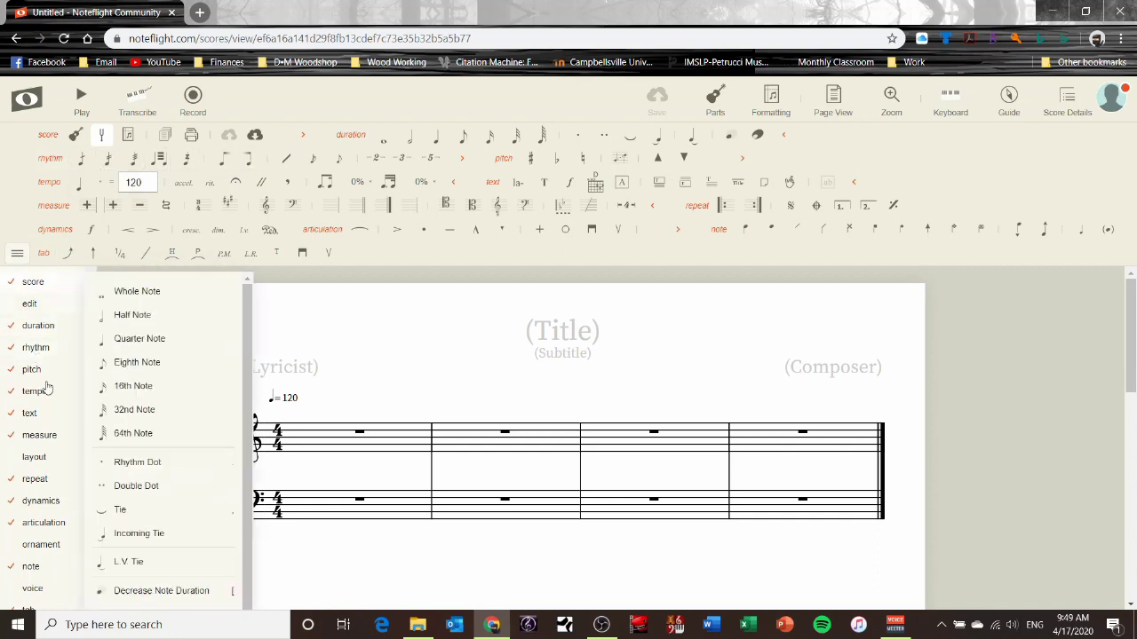
# Step: Hide the rhythm tools from the notation toolbar, show them again, and close the list of tool categories
pyautogui.click(37, 349)
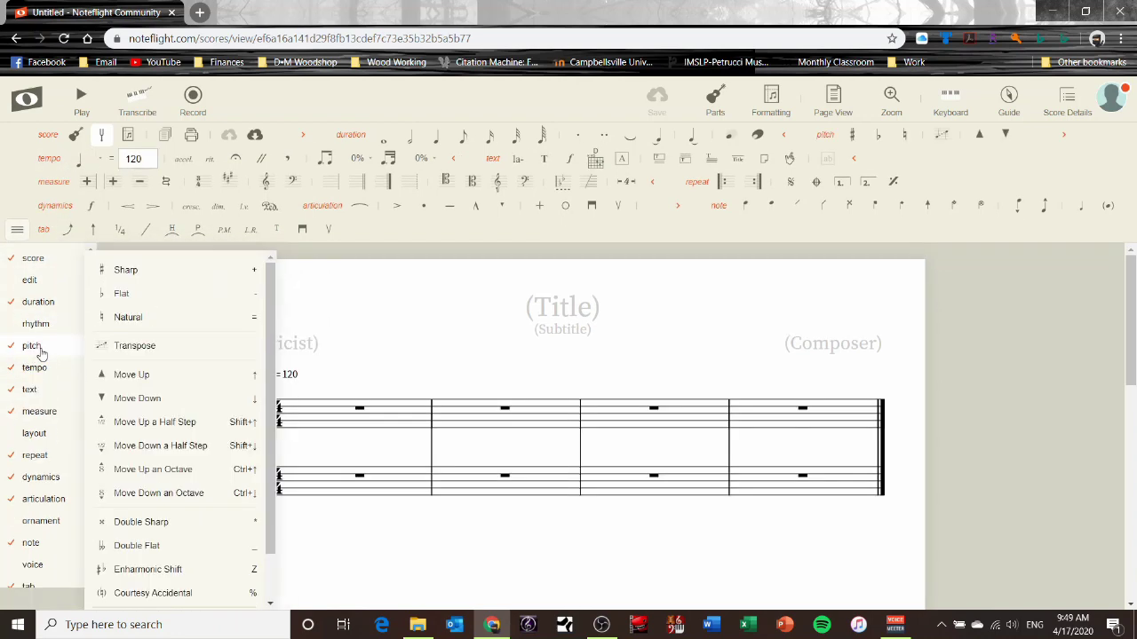
pyautogui.click(37, 325)
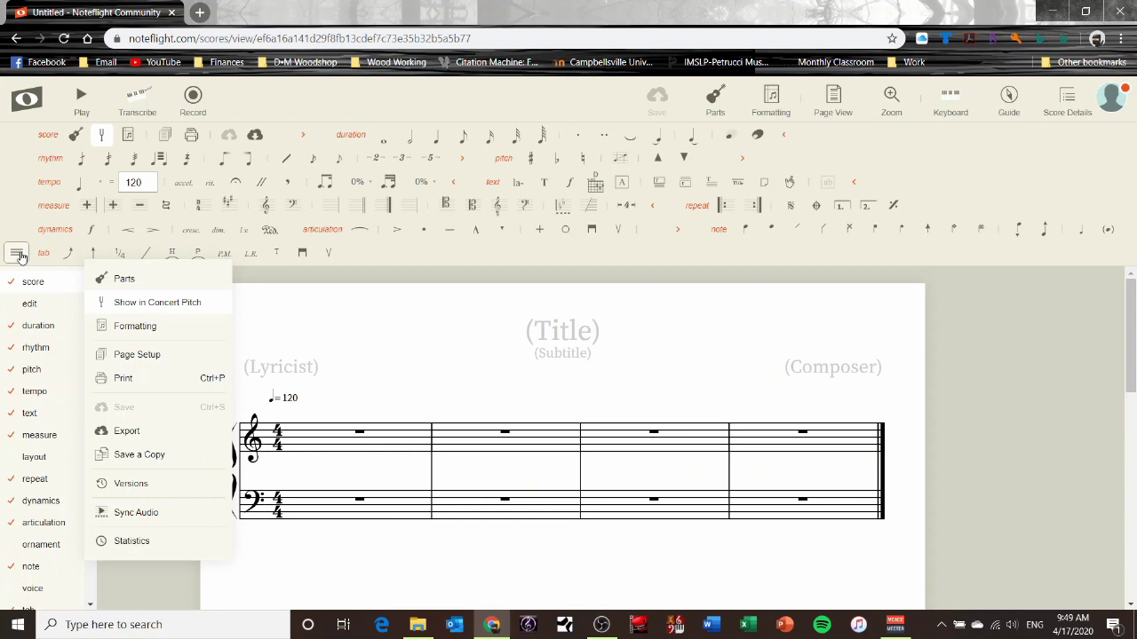
pyautogui.click(20, 255)
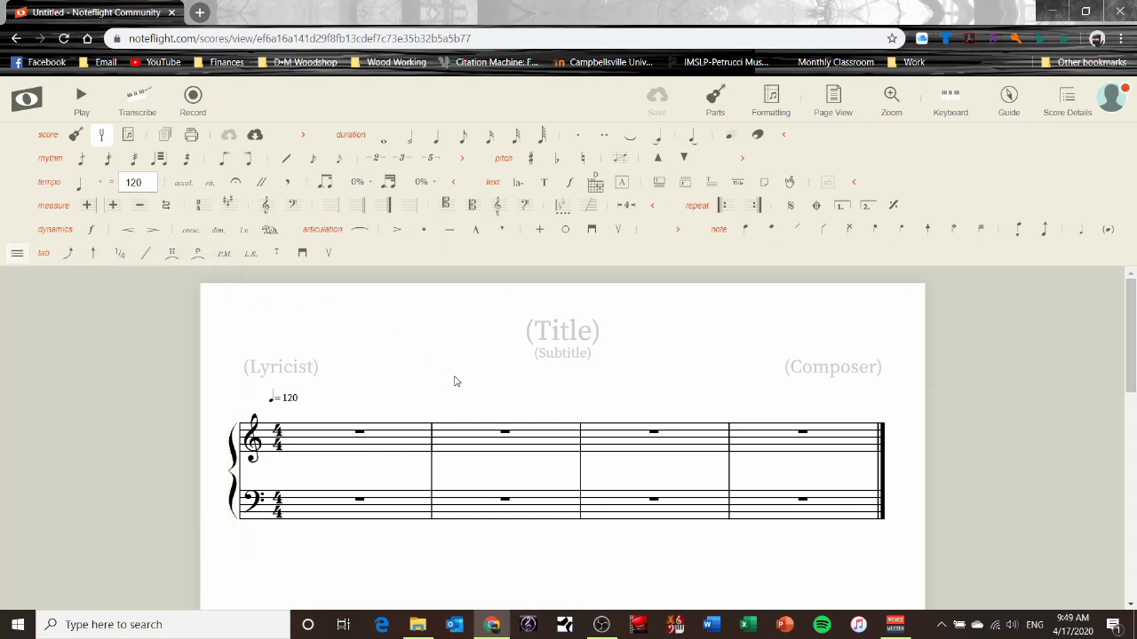
# Step: Enter a quarter note C5 at the start of the first treble-staff measure
pyautogui.scroll(-1, 665, 355)
pyautogui.scroll(1, 465, 381)
pyautogui.scroll(-2, 420, 344)
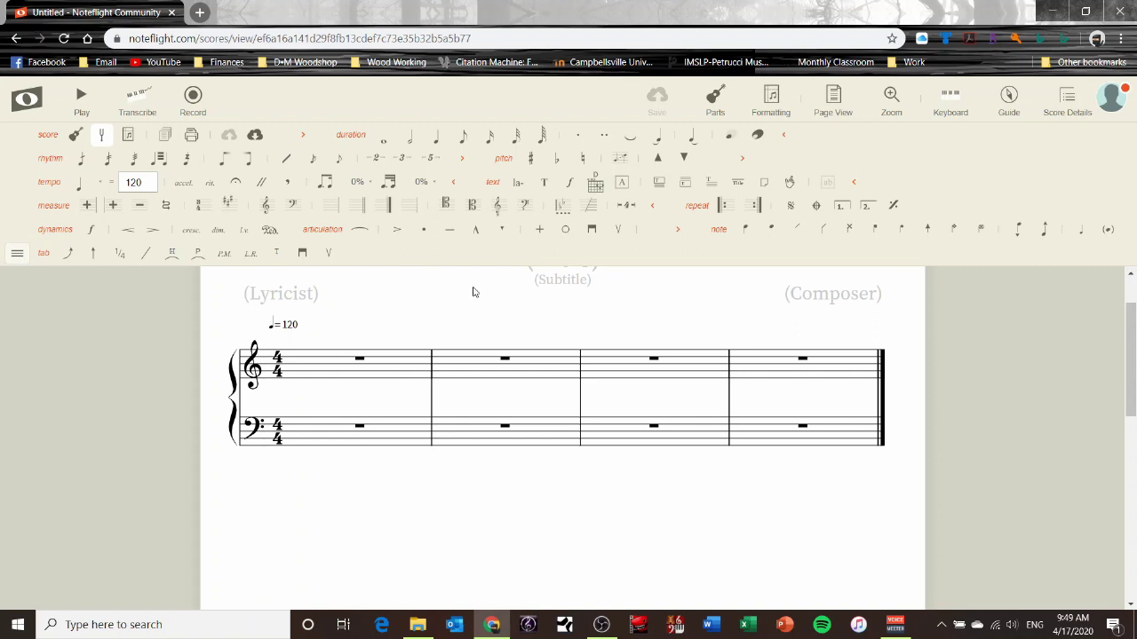
pyautogui.click(334, 372)
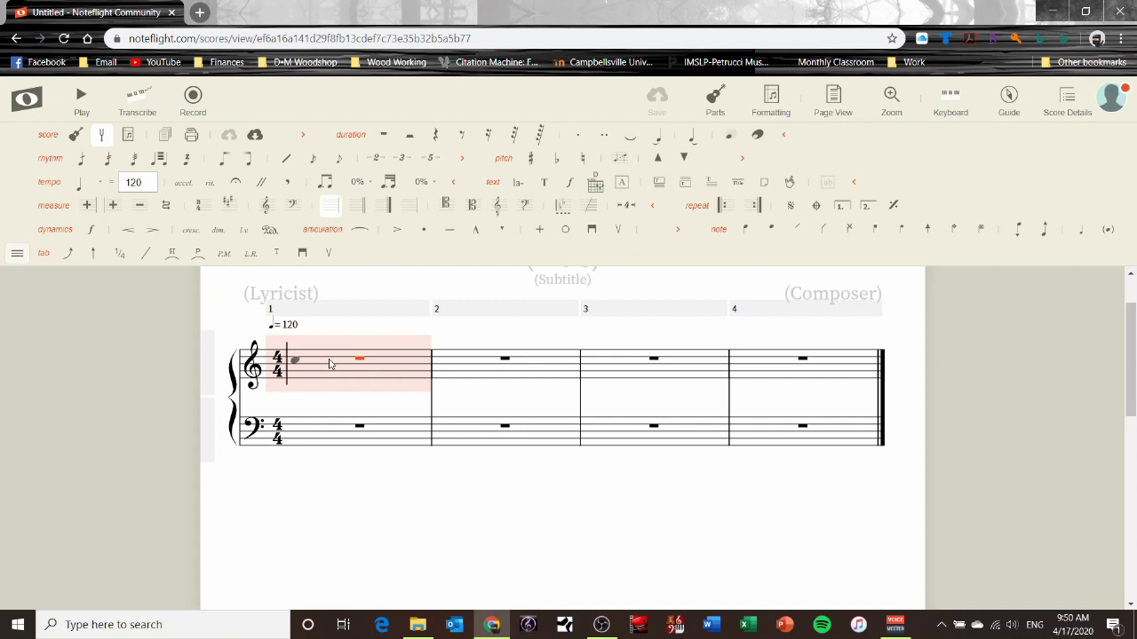
pyautogui.click(328, 364)
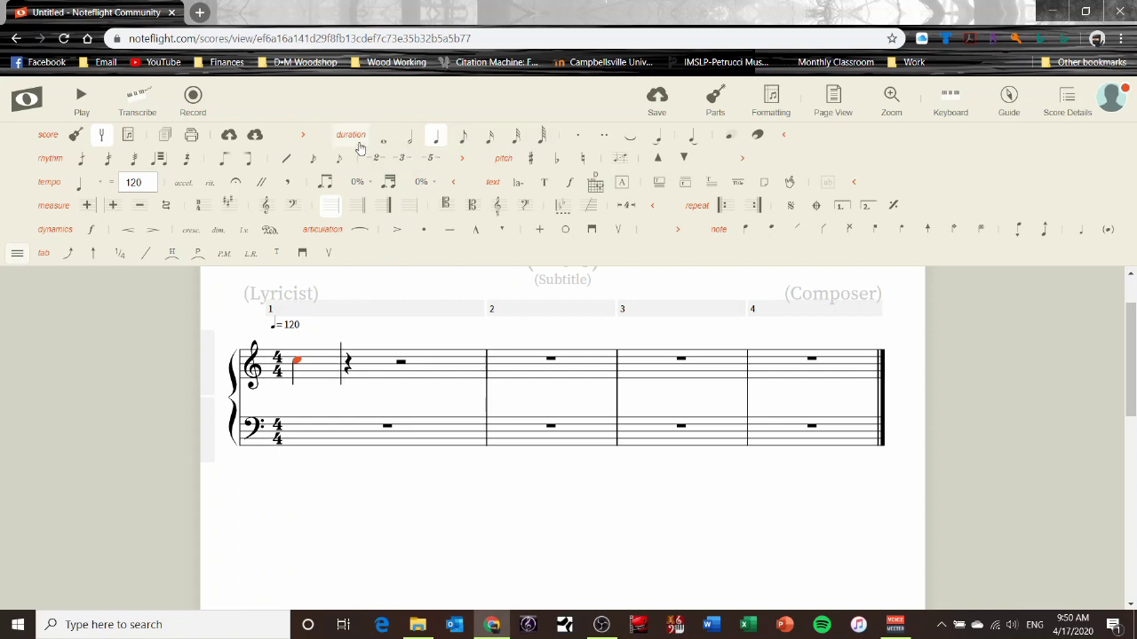
# Step: Try sixteenth, 32nd and whole durations on the treble note, and set it to a half note
pyautogui.click(463, 138)
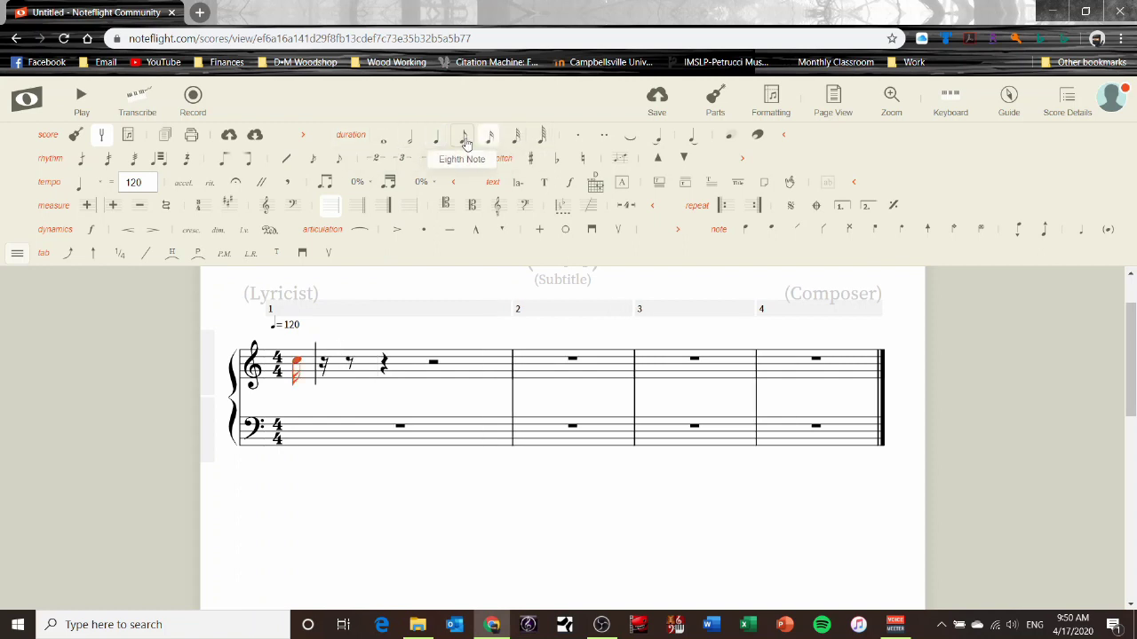
pyautogui.click(519, 139)
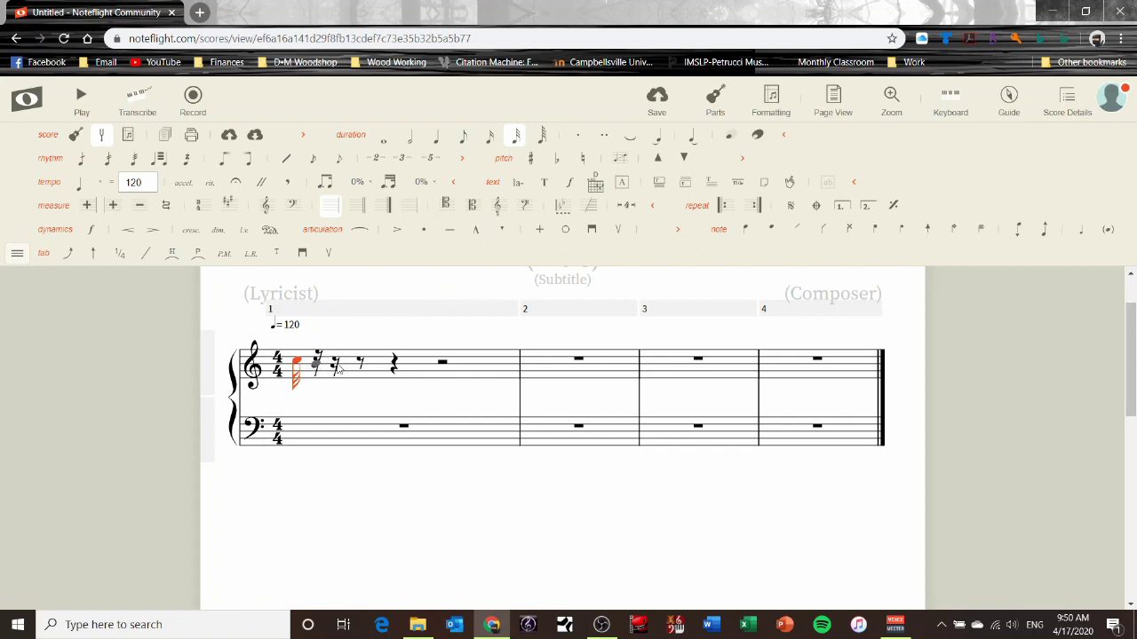
pyautogui.press('5')
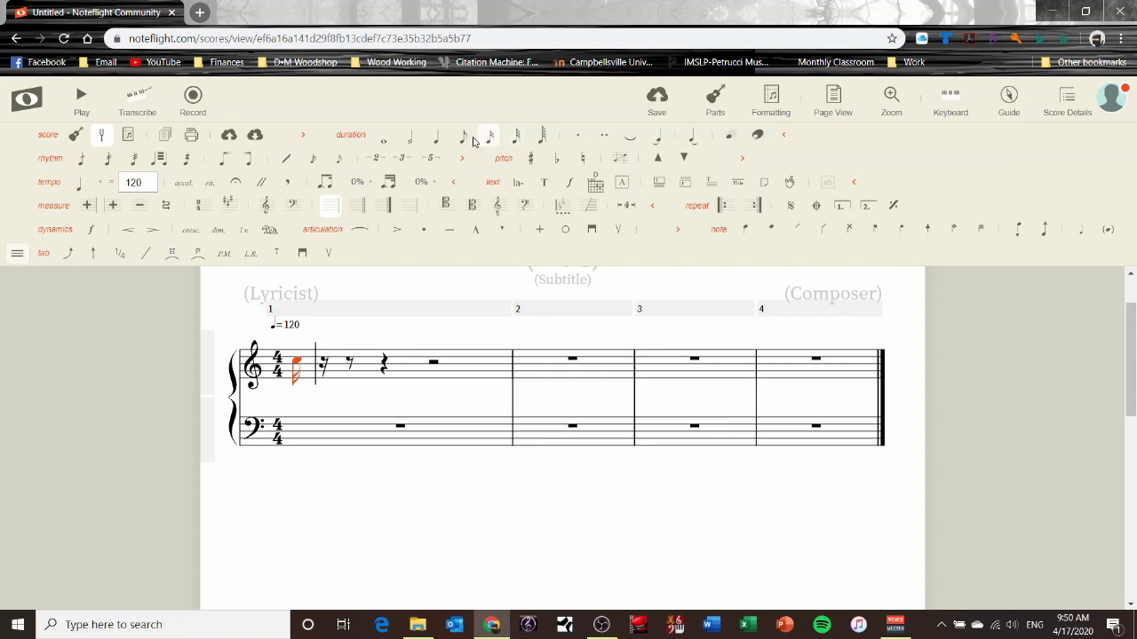
pyautogui.click(383, 140)
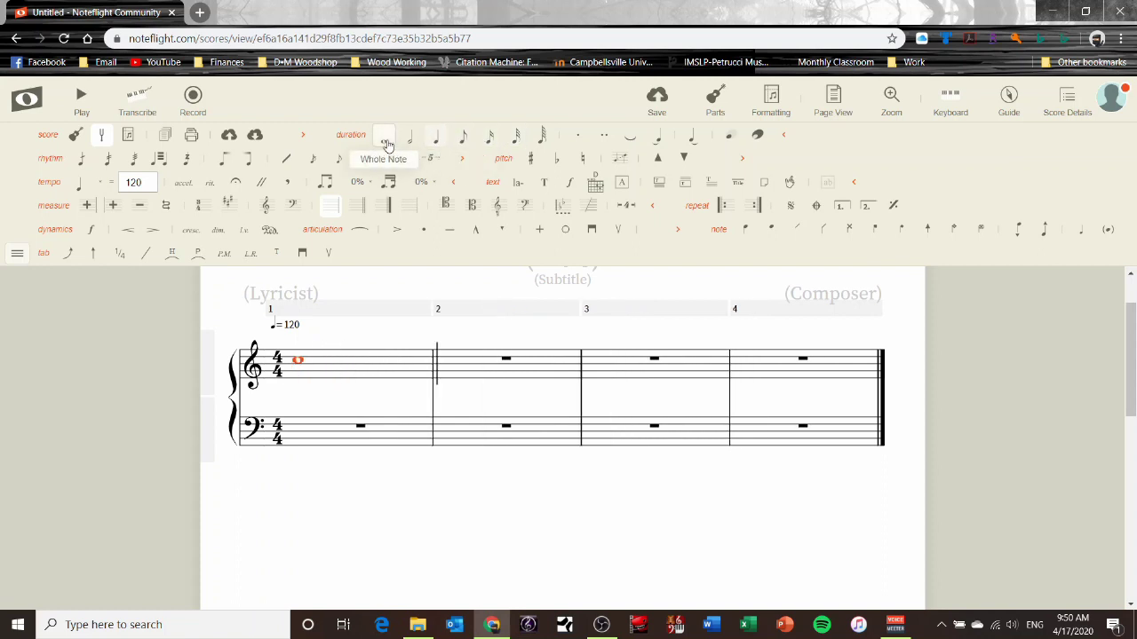
pyautogui.click(413, 140)
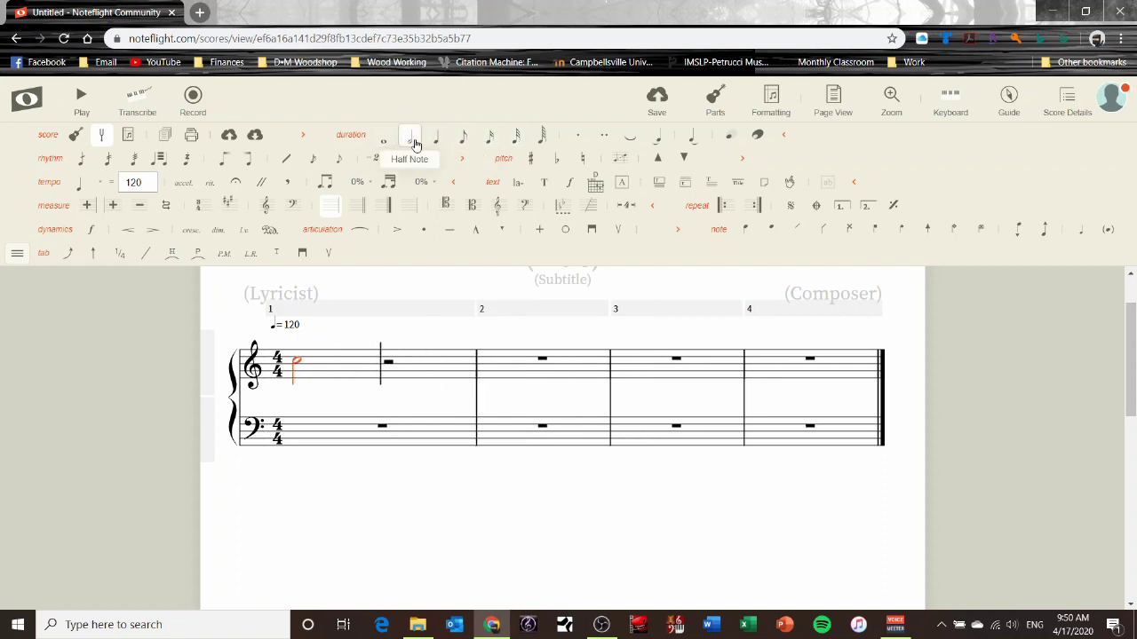
# Step: Enter quarter-note chords A2–E3 and C3–F3 on the first two beats of the bass staff's first measure
pyautogui.click(296, 431)
pyautogui.press('5')
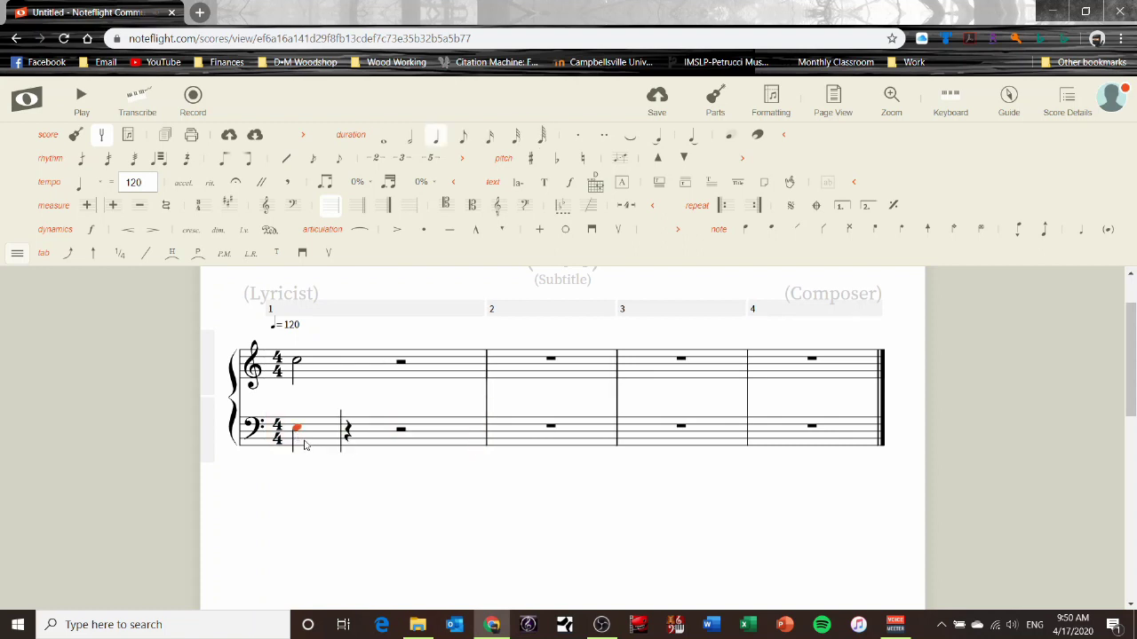
pyautogui.click(297, 442)
pyautogui.click(347, 427)
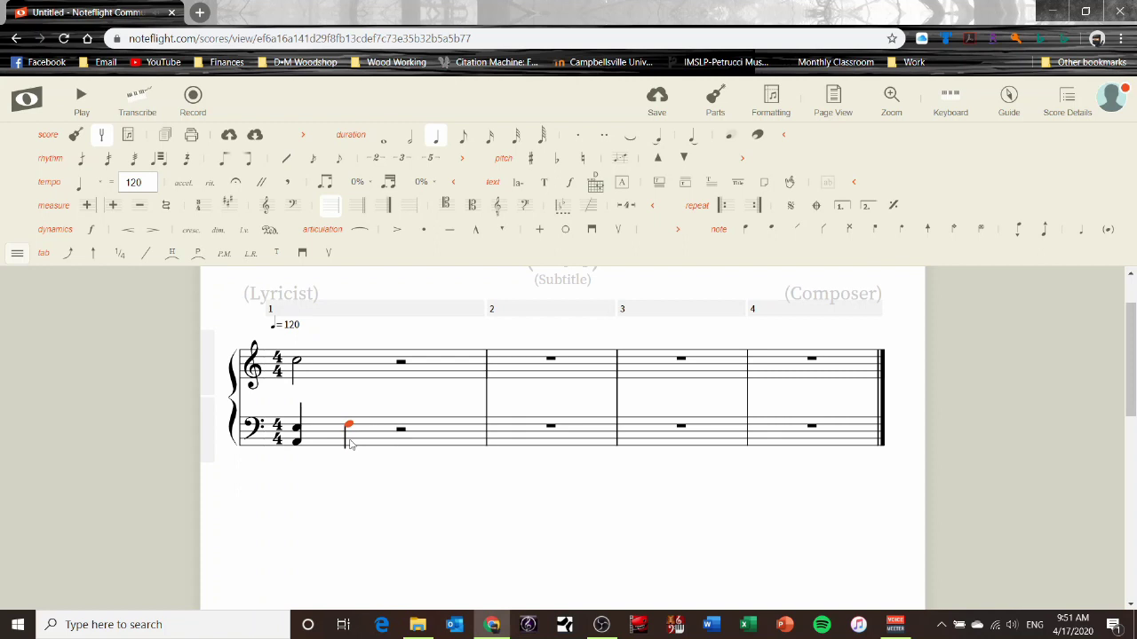
pyautogui.click(349, 445)
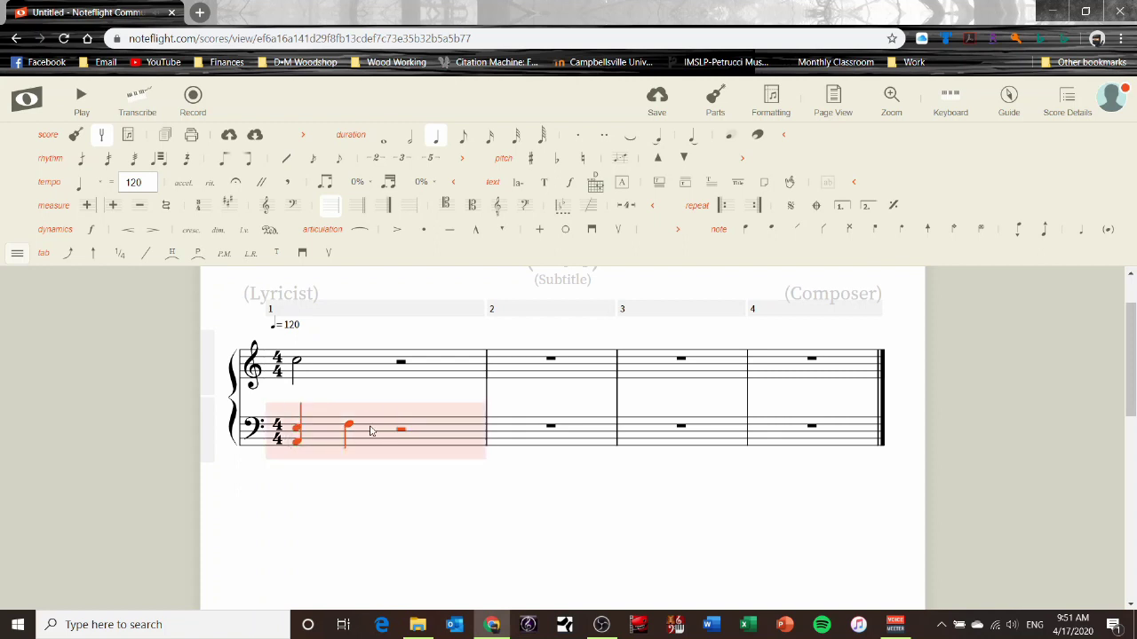
pyautogui.click(349, 431)
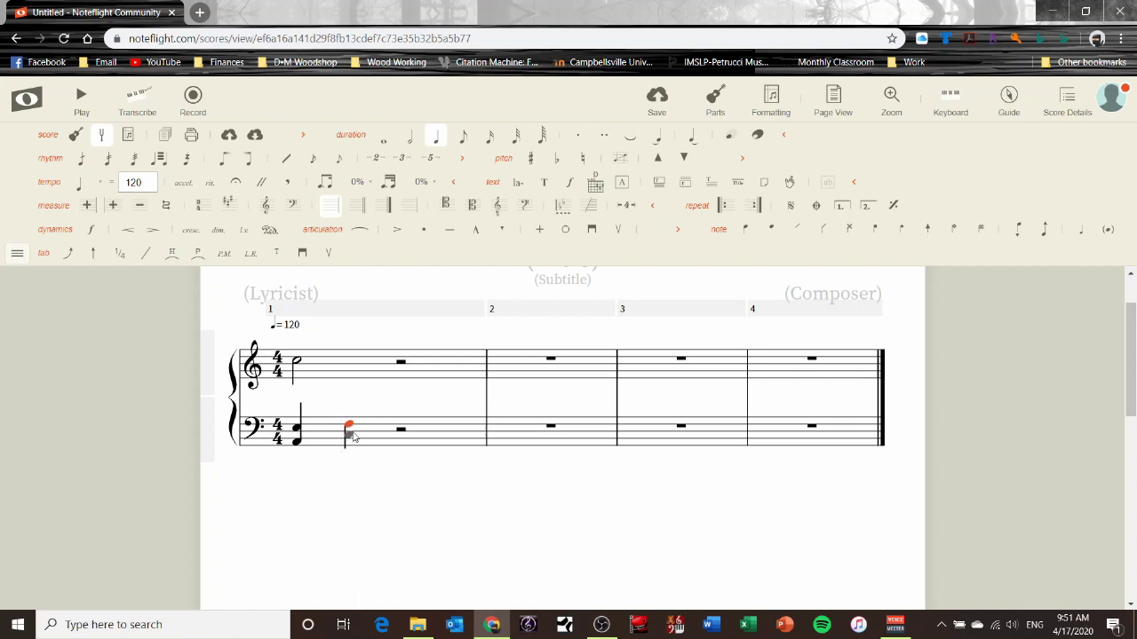
pyautogui.press('e')
# Step: Add an A2–E3 chord on the third beat of the bass staff and make it an eighth note
pyautogui.click(398, 432)
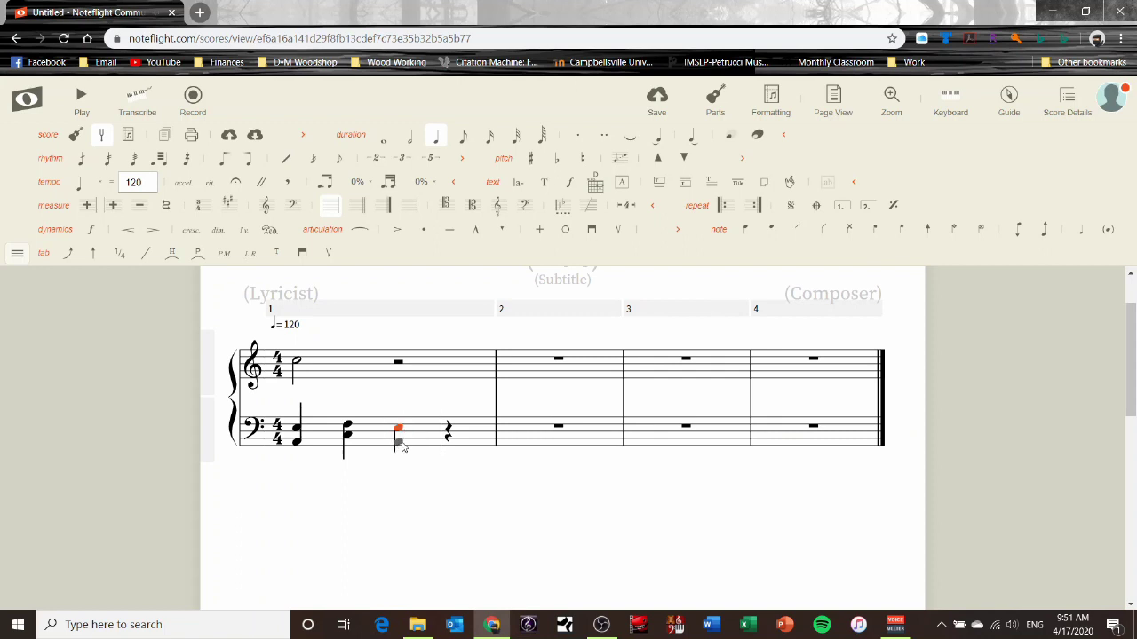
pyautogui.click(399, 442)
pyautogui.click(463, 136)
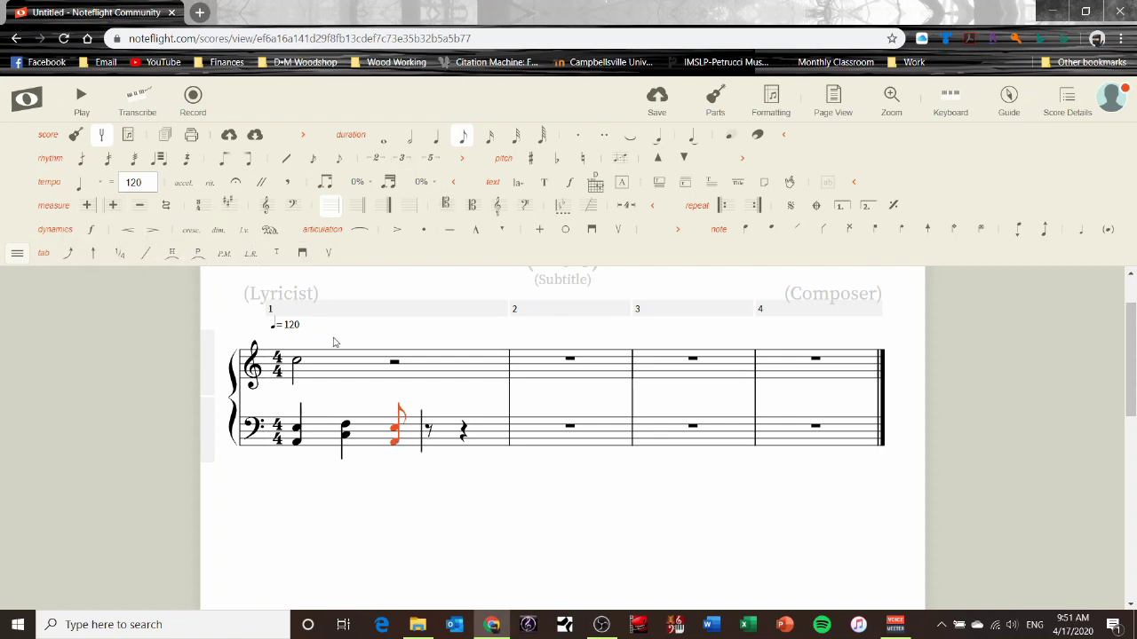
# Step: Browse the Bowed Strings and Plucked Strings instruments and add a Guitar (Tab) part to the score
pyautogui.click(713, 105)
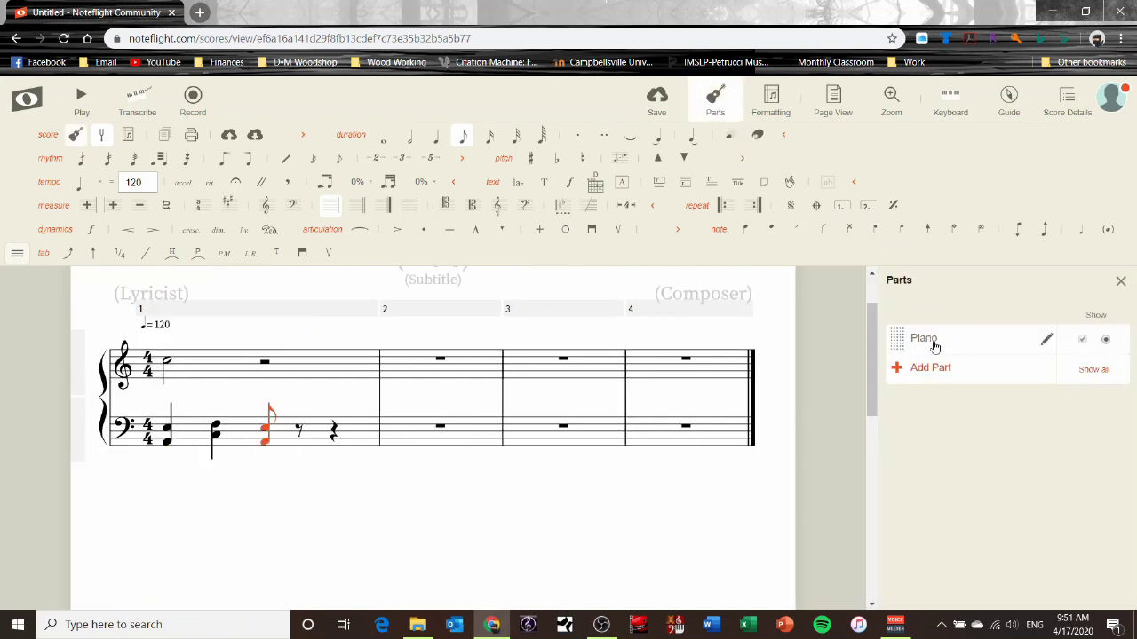
pyautogui.click(907, 373)
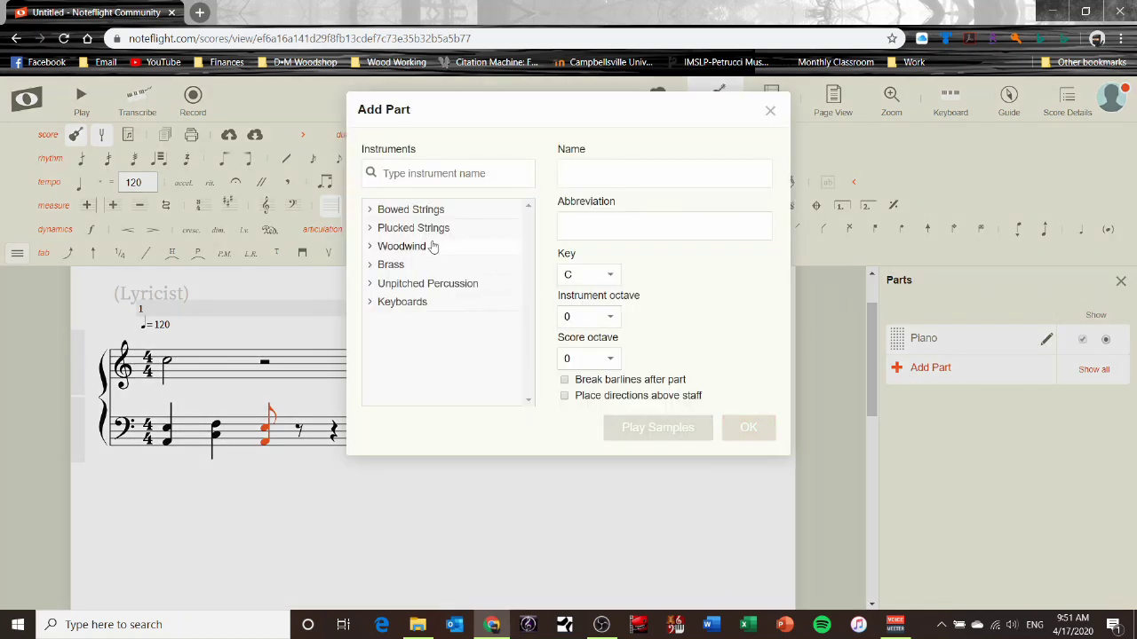
pyautogui.click(413, 210)
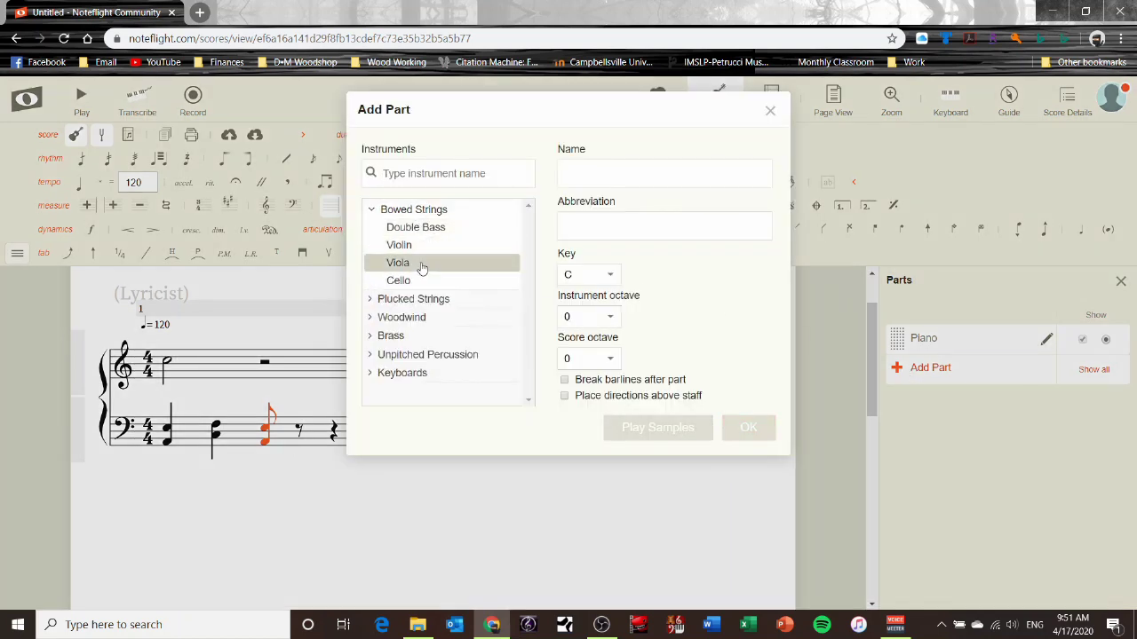
pyautogui.click(396, 213)
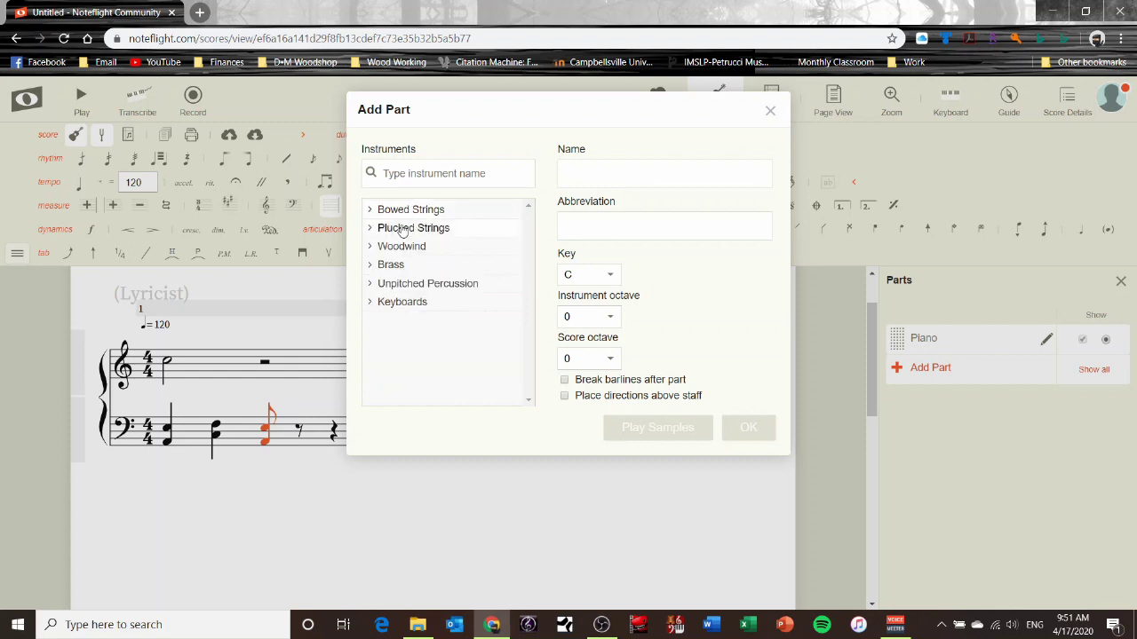
pyautogui.click(402, 227)
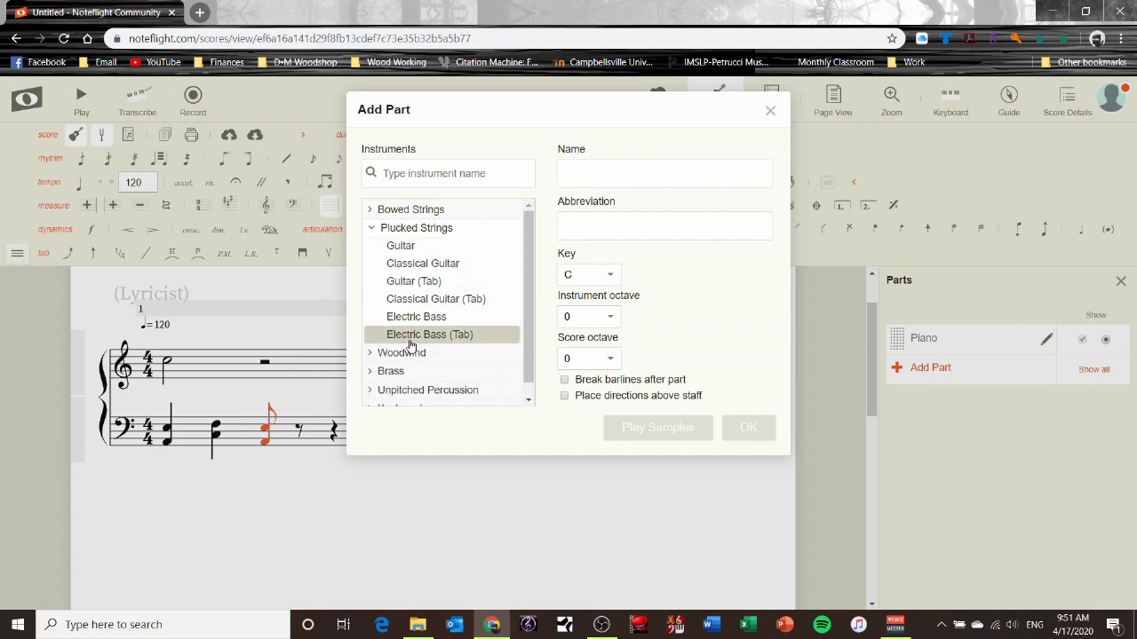
pyautogui.click(423, 283)
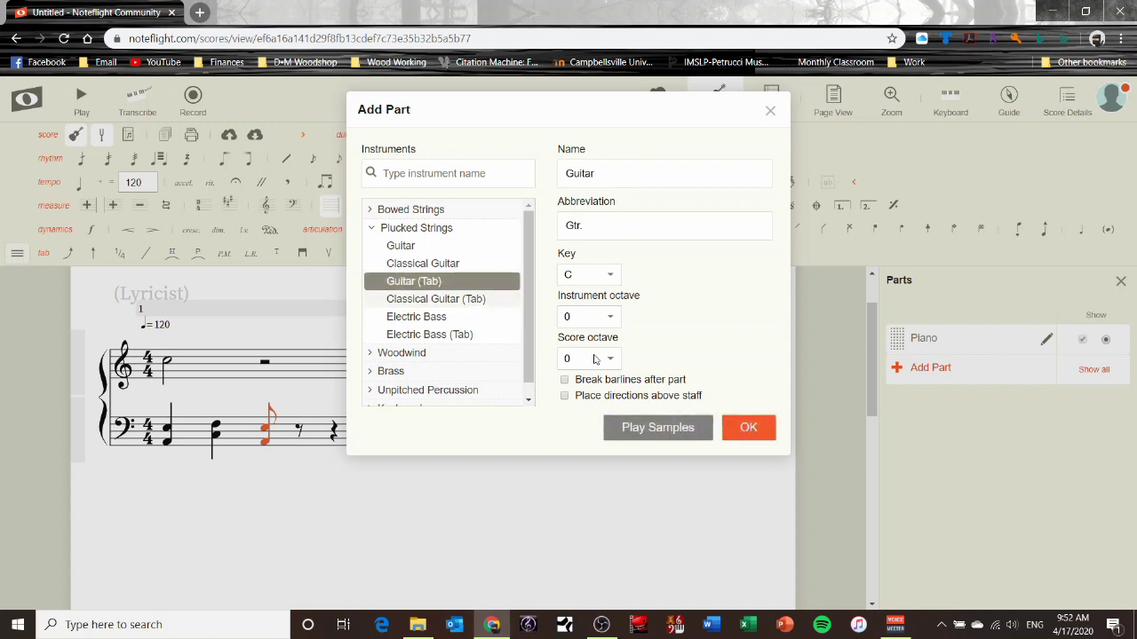
pyautogui.click(750, 431)
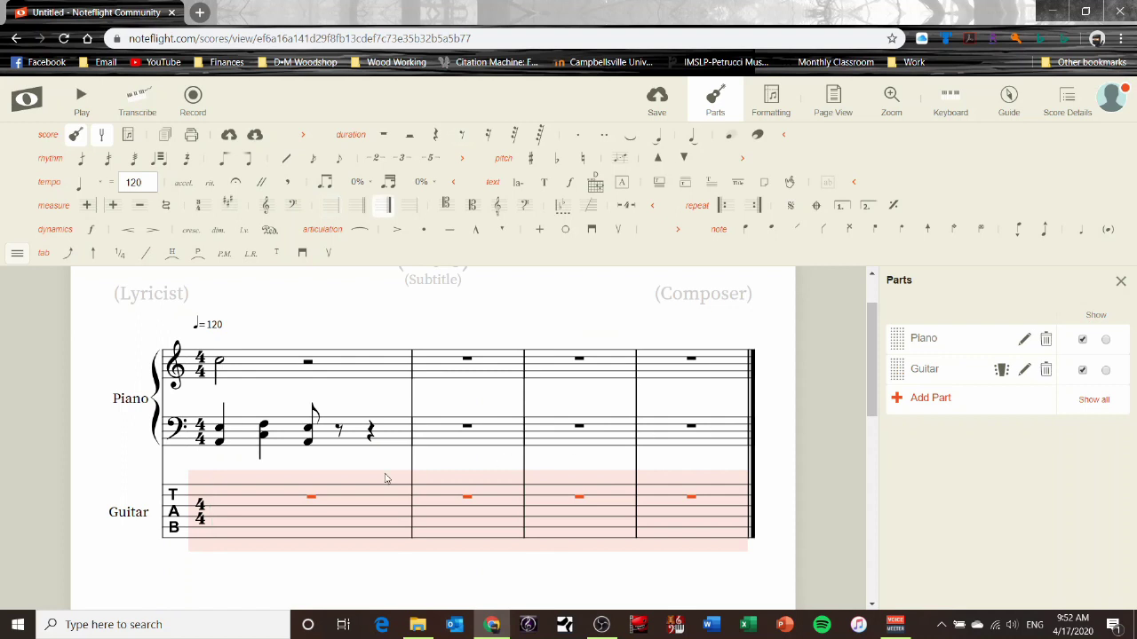
# Step: Enter a note on the second string at the start of the guitar tab, set it to fret 5 and make it an eighth note
pyautogui.click(249, 444)
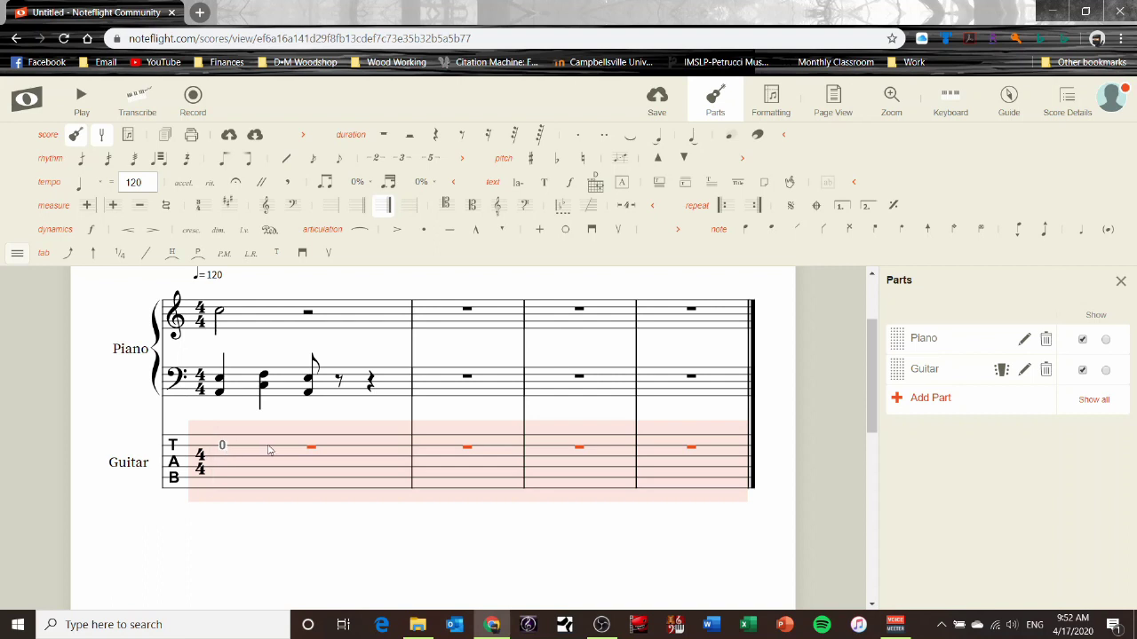
pyautogui.click(224, 447)
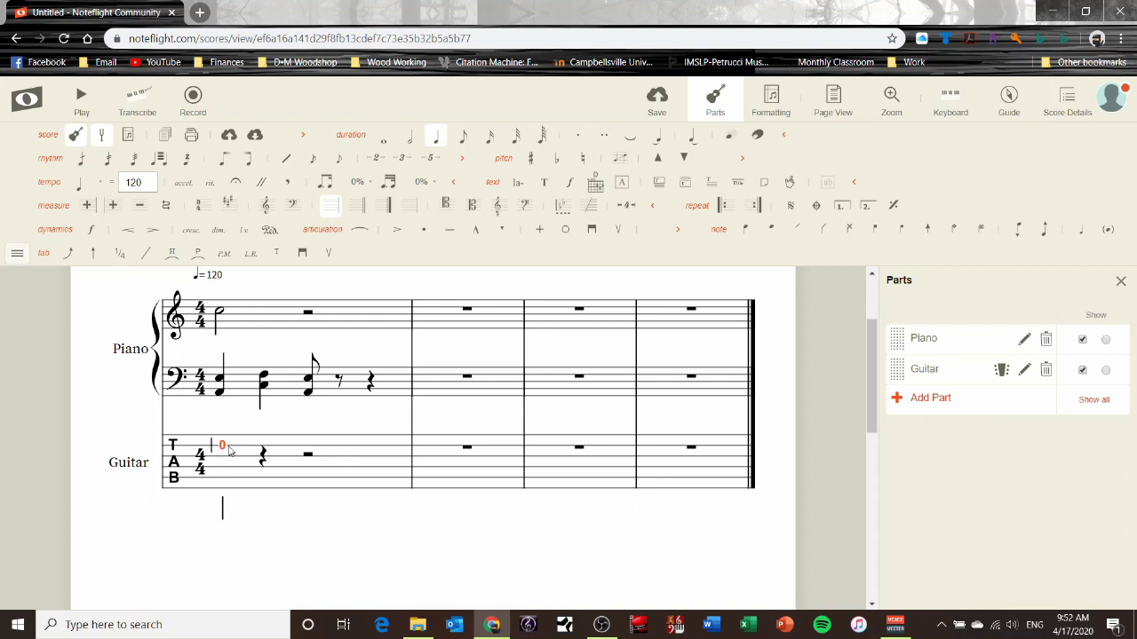
pyautogui.press('5')
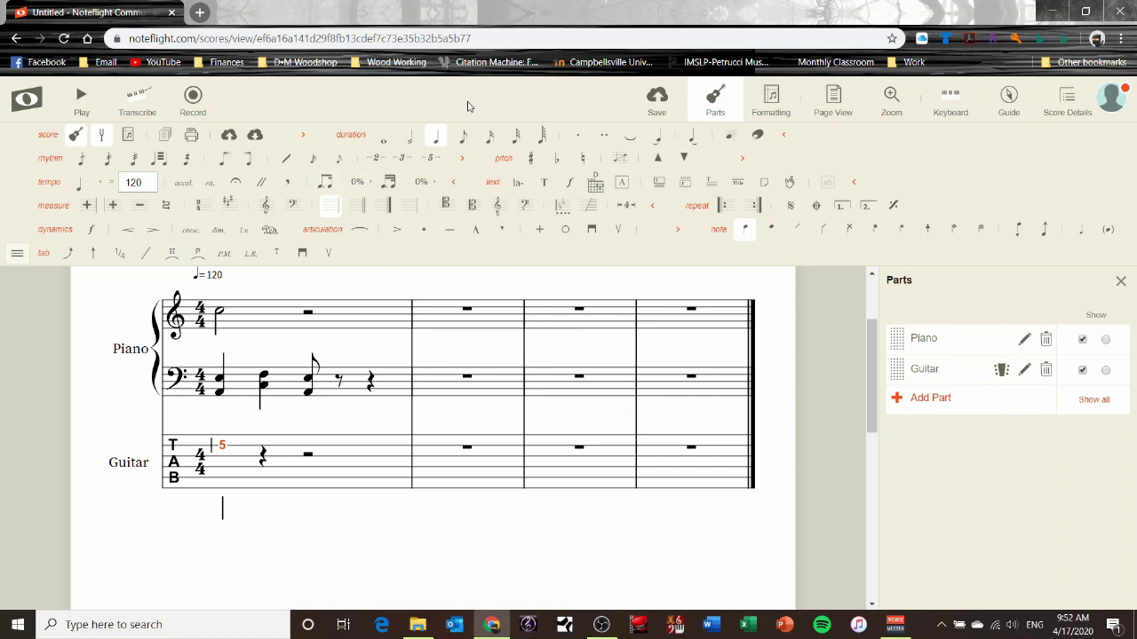
pyautogui.click(464, 140)
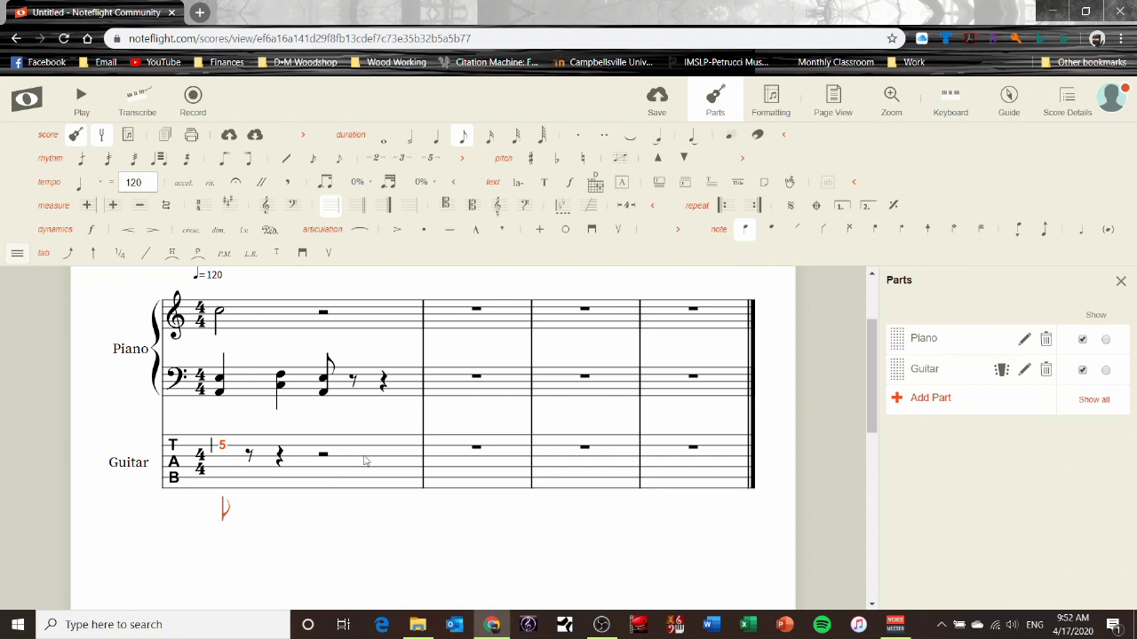
# Step: Save the score and go to My Scores
pyautogui.scroll(1, 874, 311)
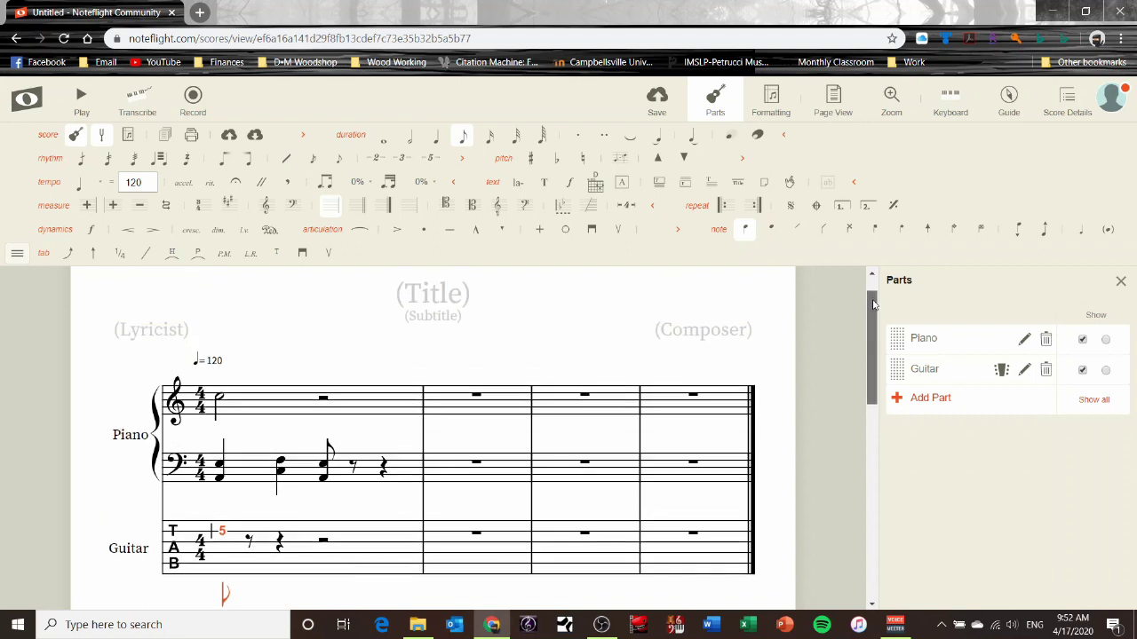
pyautogui.moveTo(874, 305)
pyautogui.mouseDown()
pyautogui.moveTo(869, 330)
pyautogui.moveTo(875, 295)
pyautogui.moveTo(874, 315)
pyautogui.mouseUp()
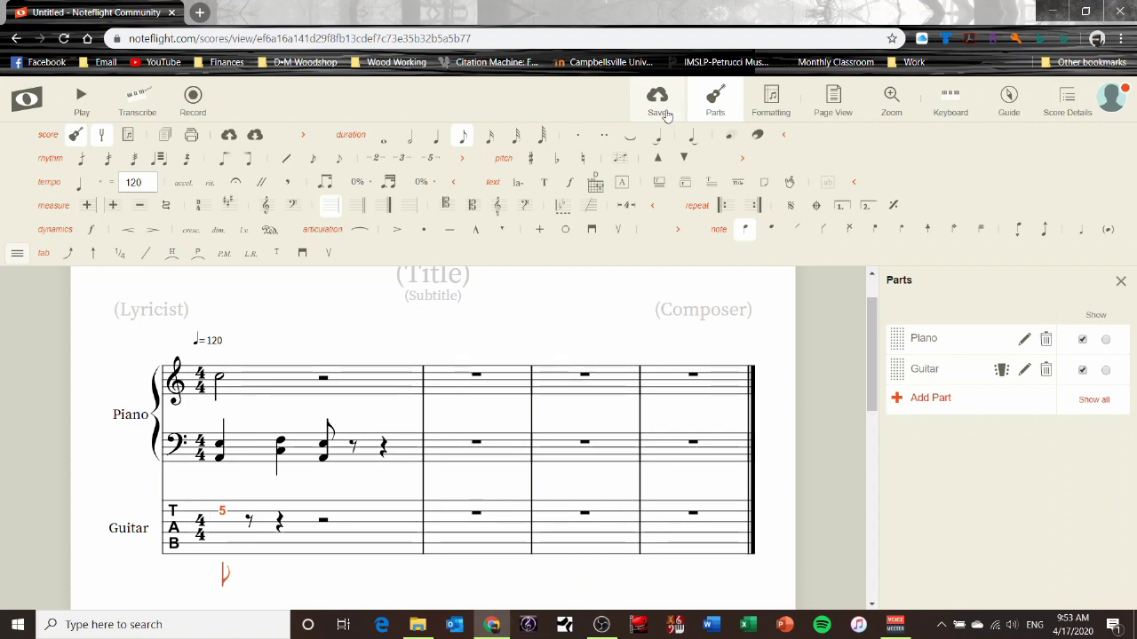
pyautogui.click(666, 114)
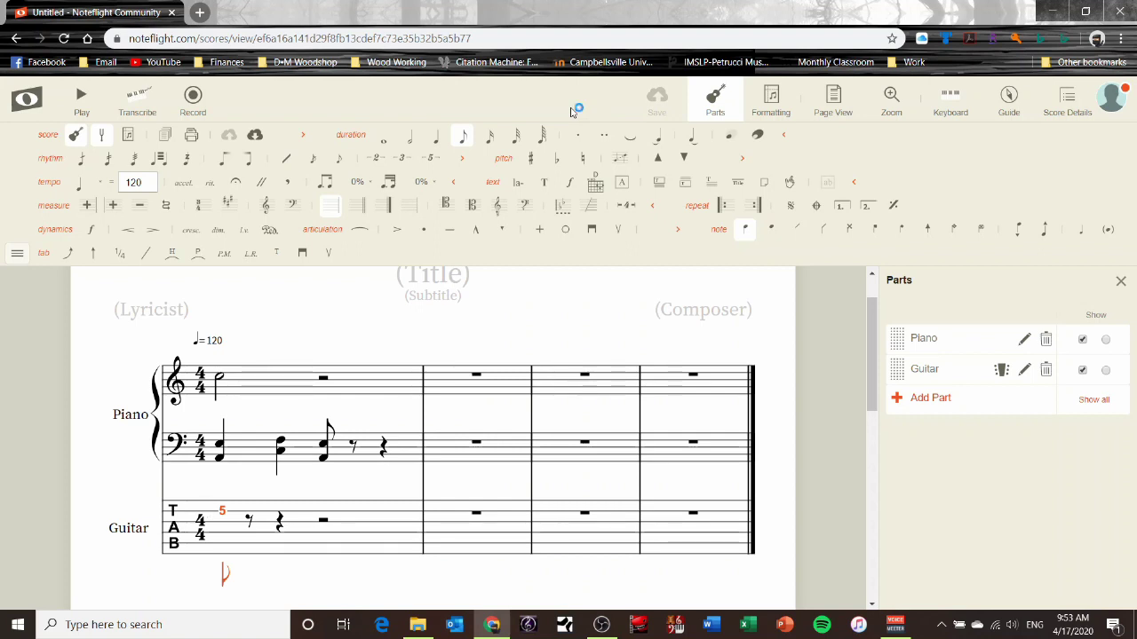
pyautogui.click(27, 98)
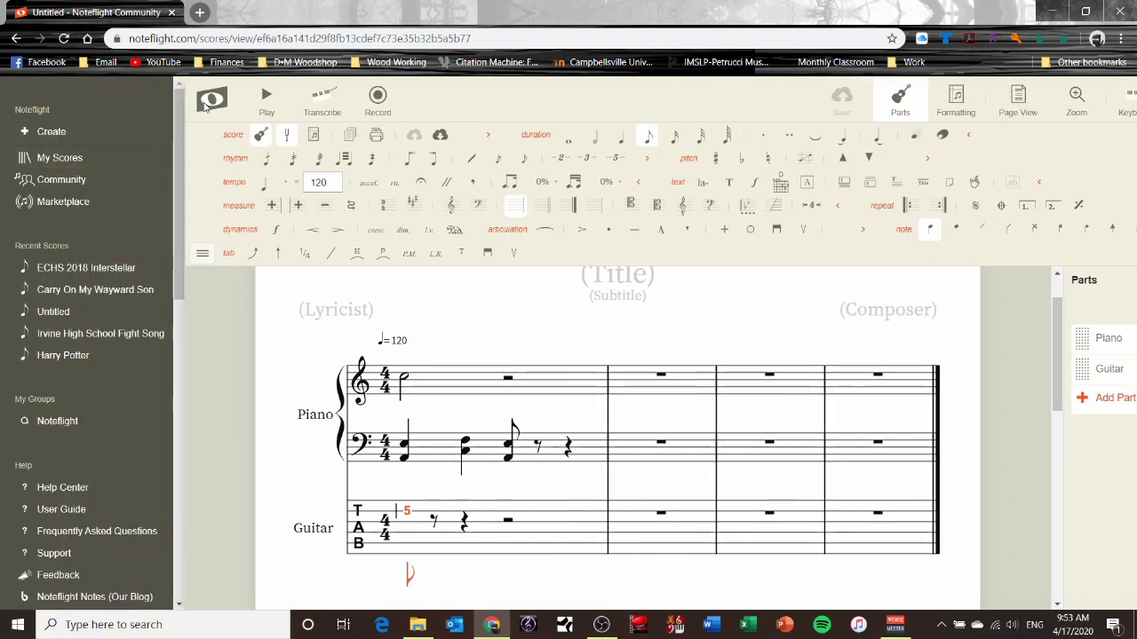
pyautogui.click(48, 158)
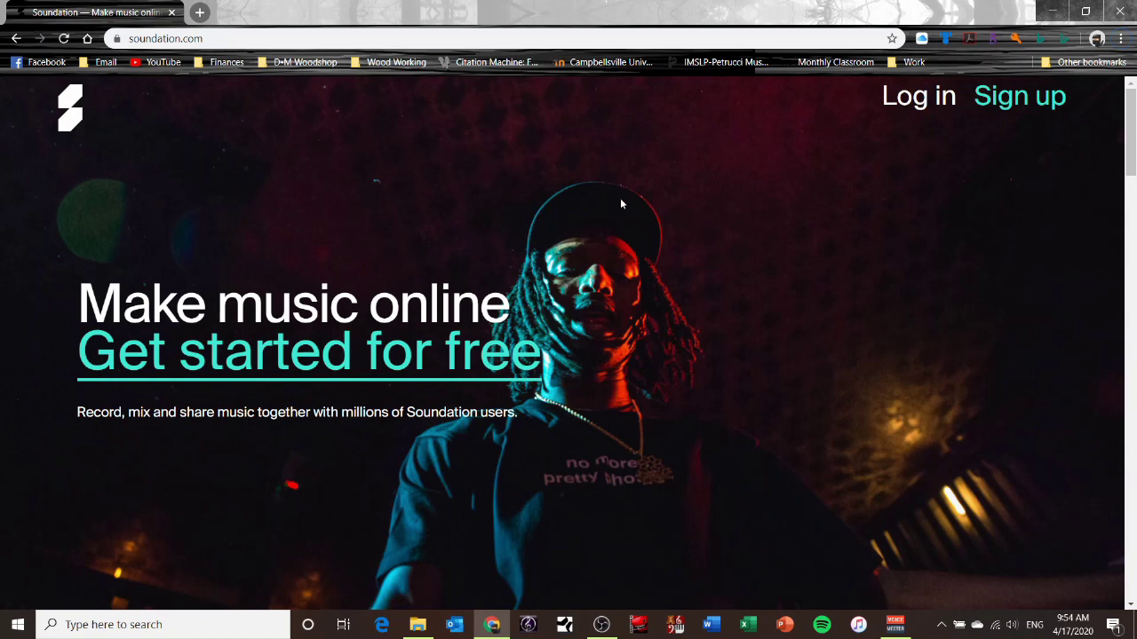
# Step: Open the sign-up page on the Soundation site and look through the Free, Intro and Premium account plans
pyautogui.click(1012, 100)
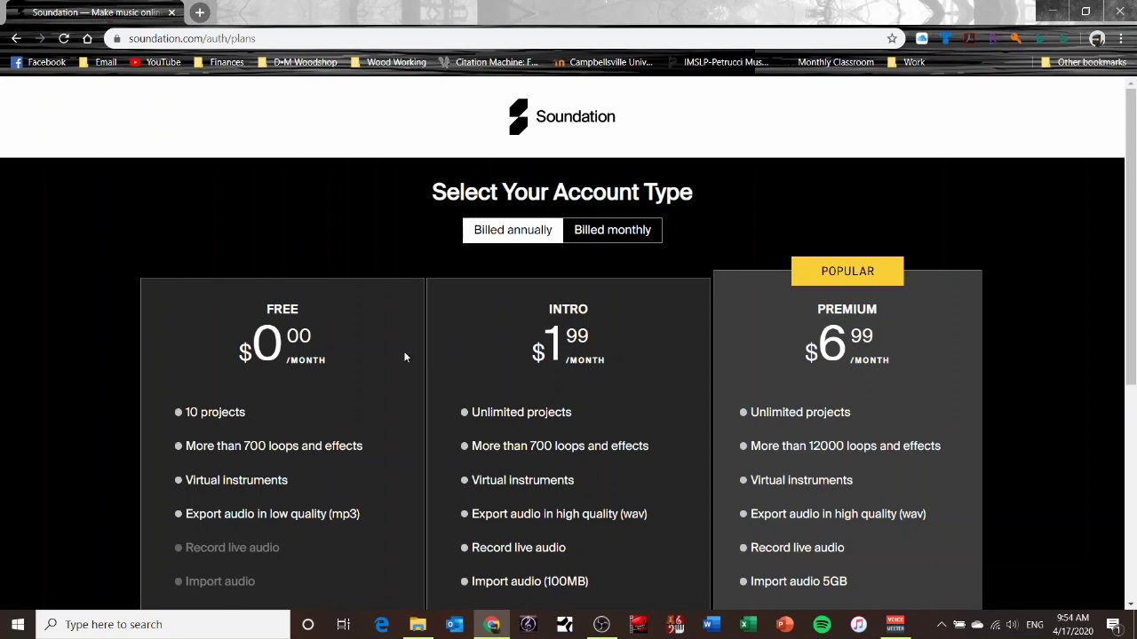
pyautogui.scroll(-2, 355, 404)
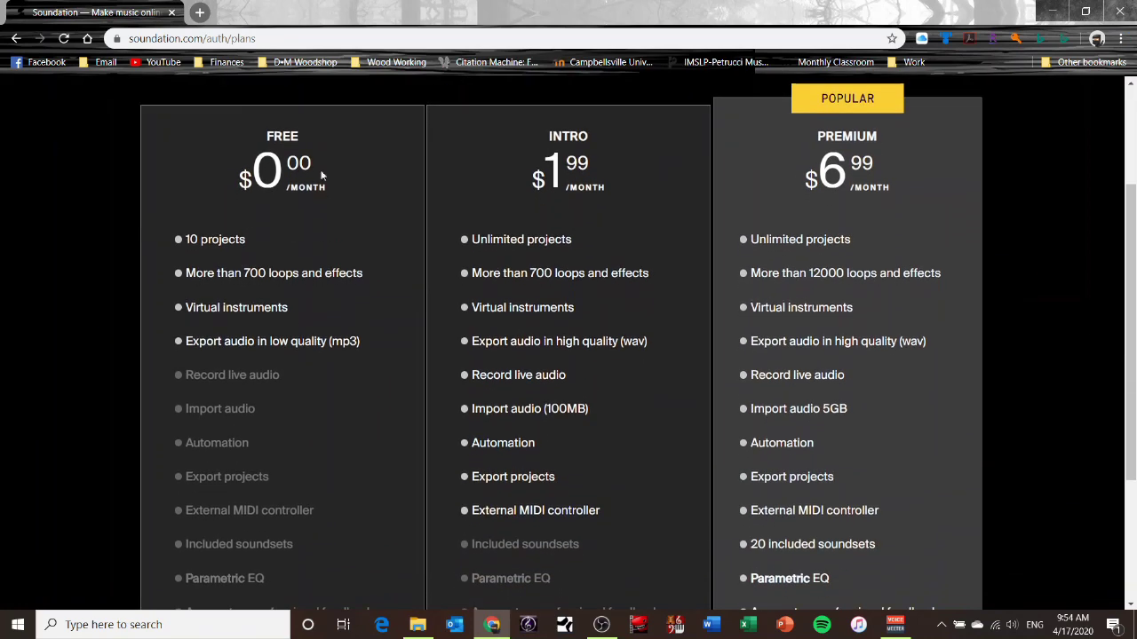
# Step: Choose the Free plan and look through the fields and consent options of its sign-up form
pyautogui.scroll(-3, 283, 374)
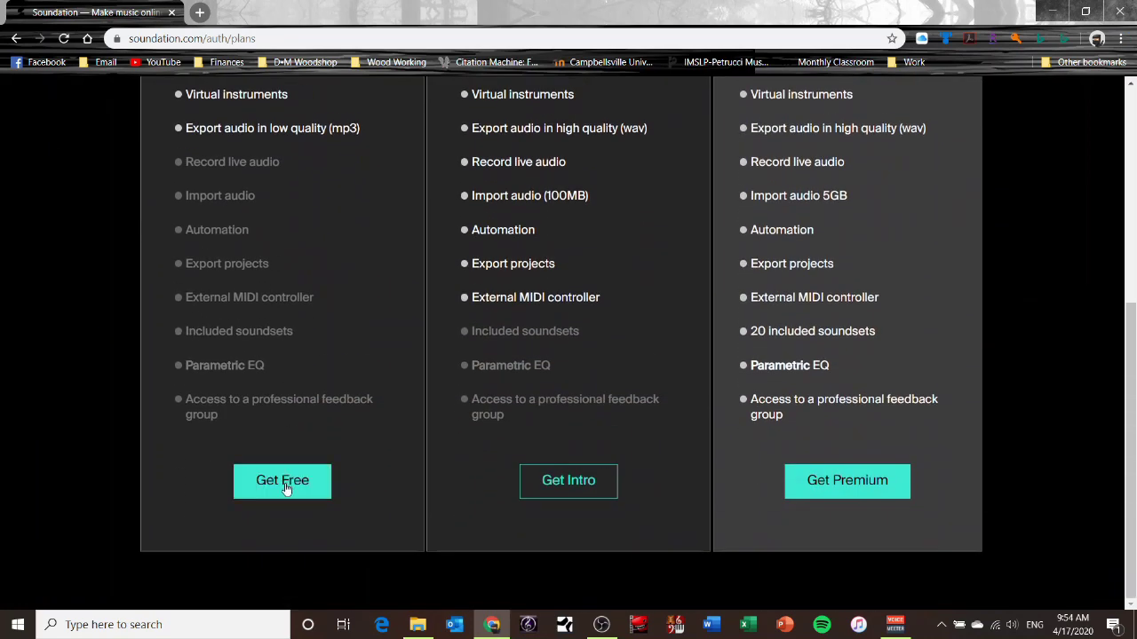
pyautogui.click(283, 484)
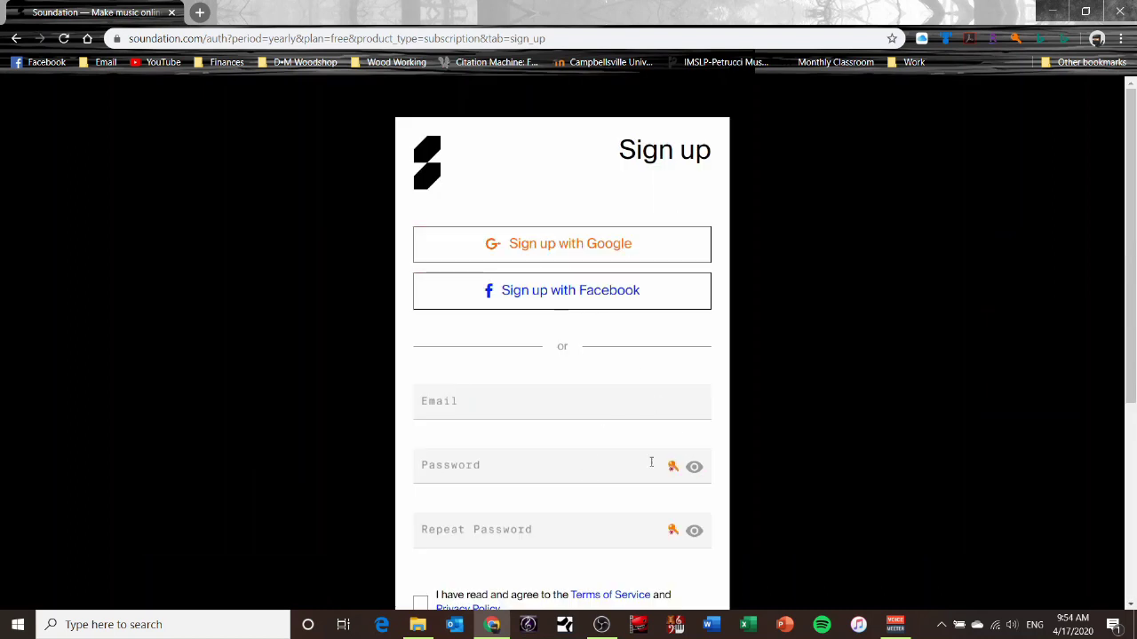
pyautogui.scroll(-4, 672, 430)
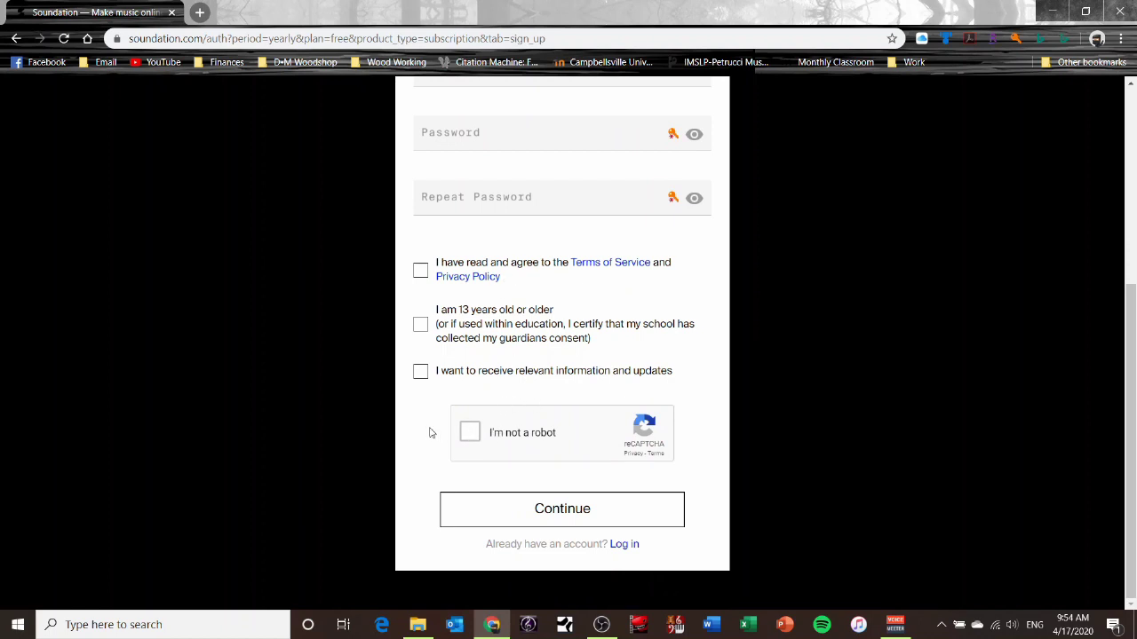
pyautogui.scroll(4, 488, 424)
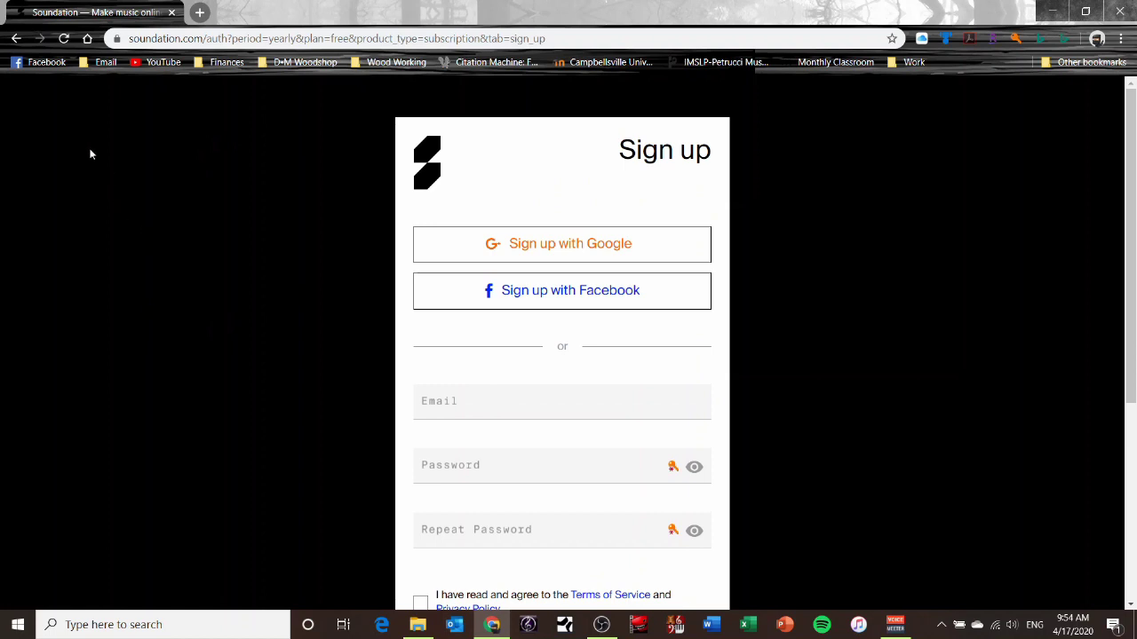
# Step: Leave the sign-up form and look over the Community feed
pyautogui.click(16, 39)
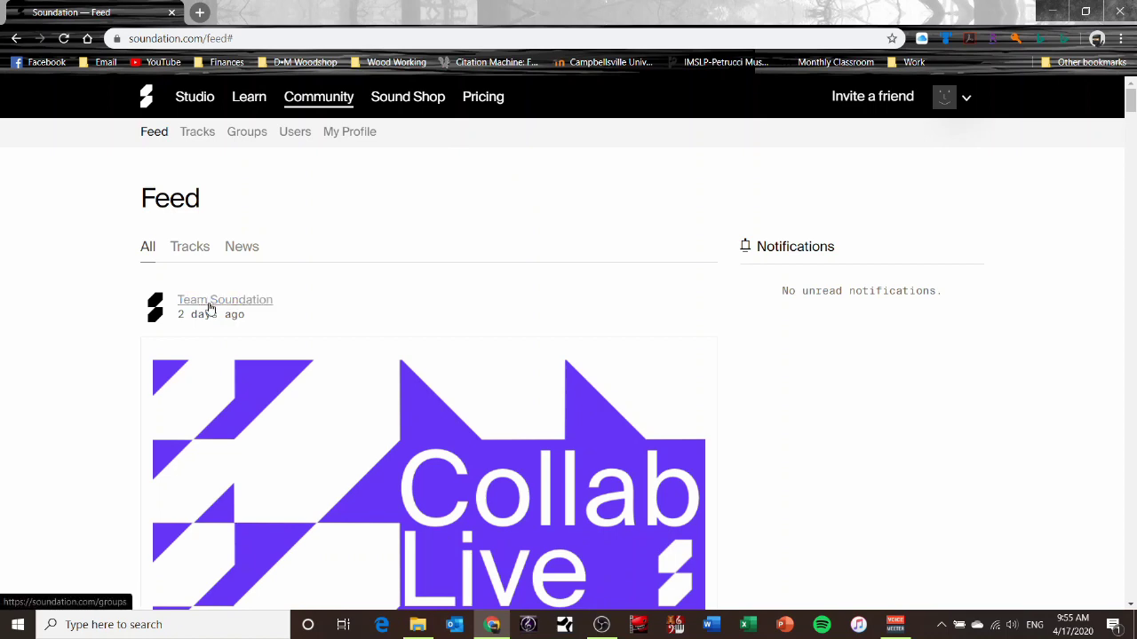
pyautogui.scroll(-7, 310, 328)
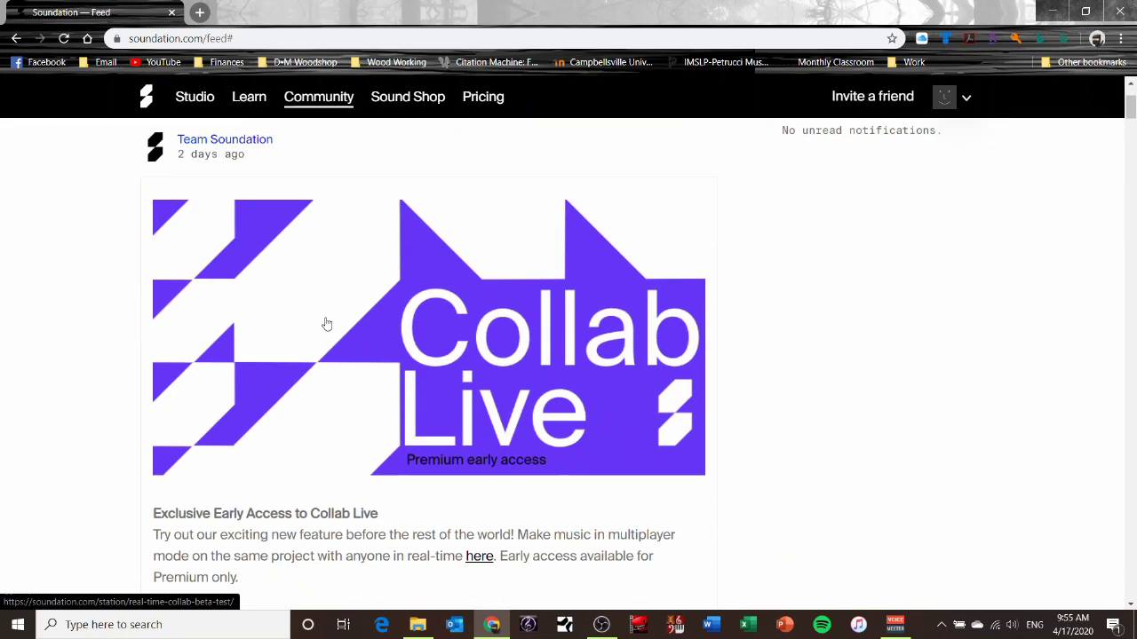
pyautogui.scroll(9, 320, 314)
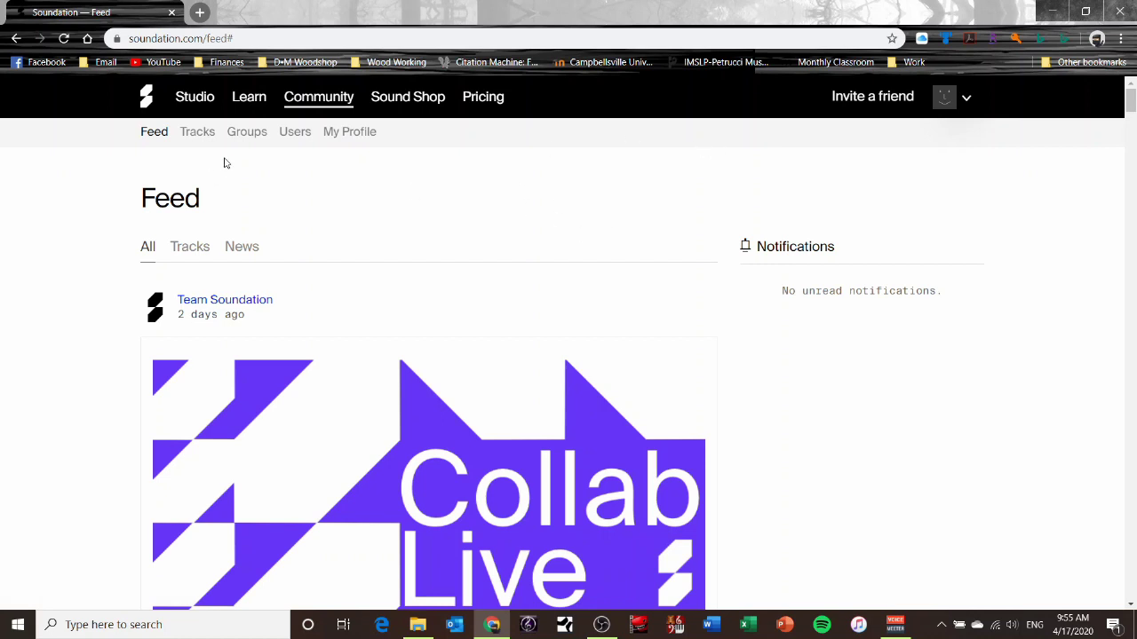
# Step: Open the Studio and start a new song from the Blank template
pyautogui.click(205, 97)
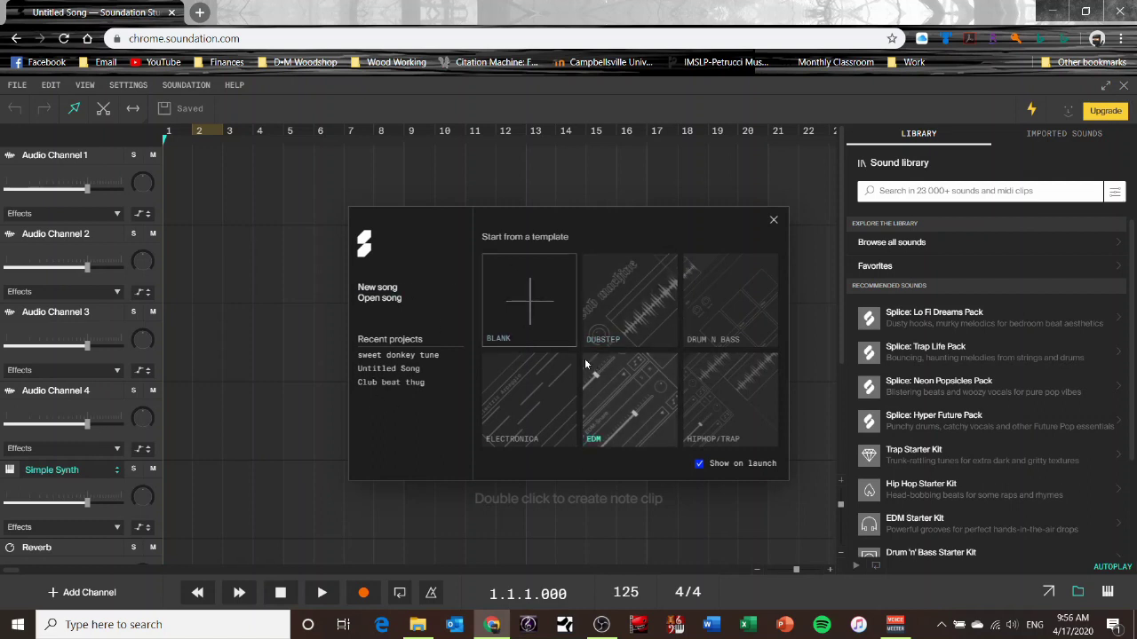
pyautogui.click(529, 294)
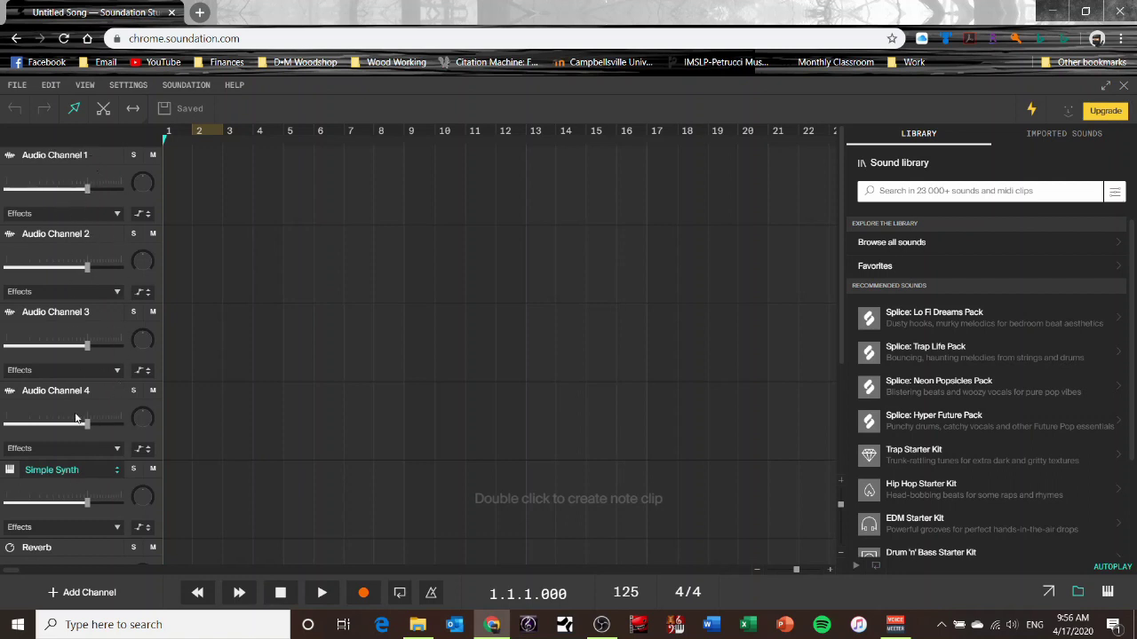
# Step: Look through the song's channel list, from Audio Channel 1 down to the Simple Synth, Reverb and Delay channels
pyautogui.scroll(-3, 75, 418)
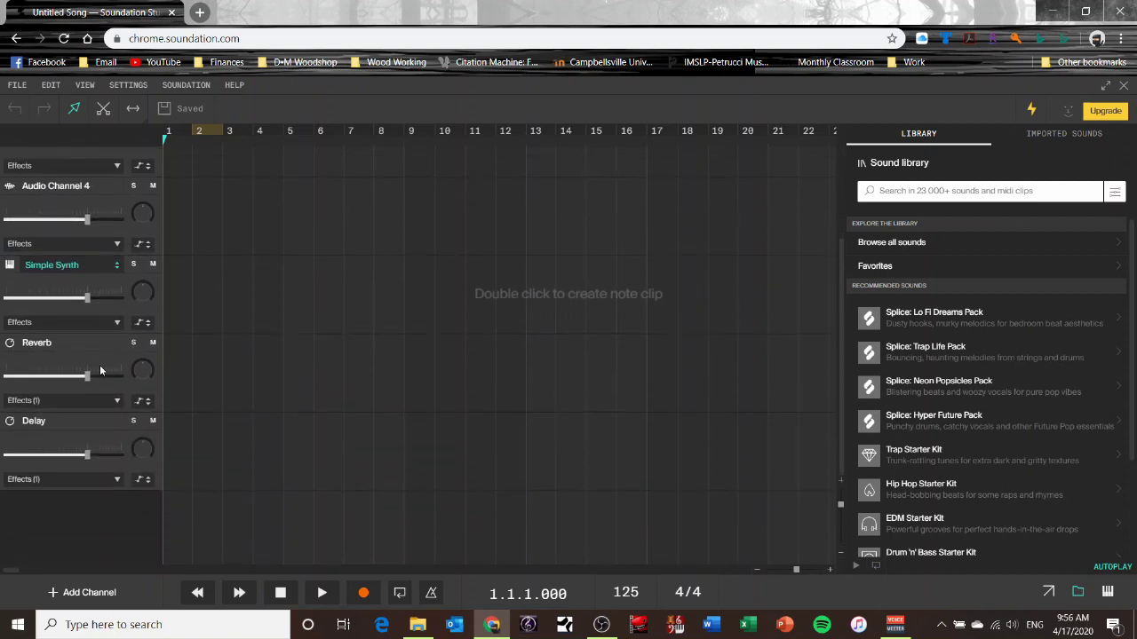
pyautogui.scroll(2, 100, 371)
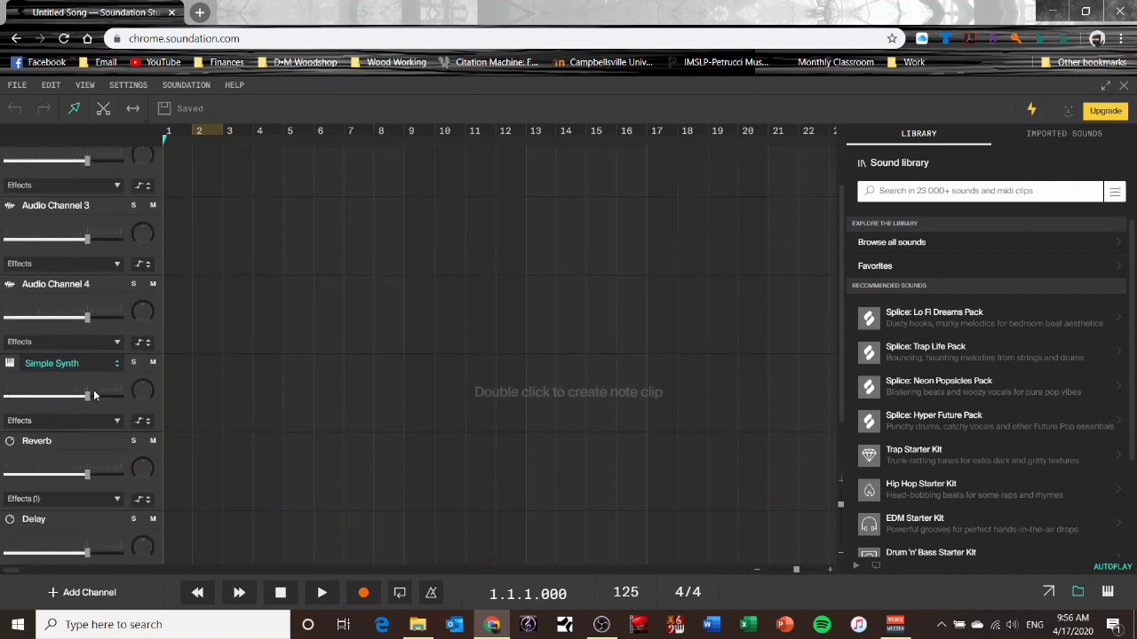
pyautogui.scroll(-2, 98, 391)
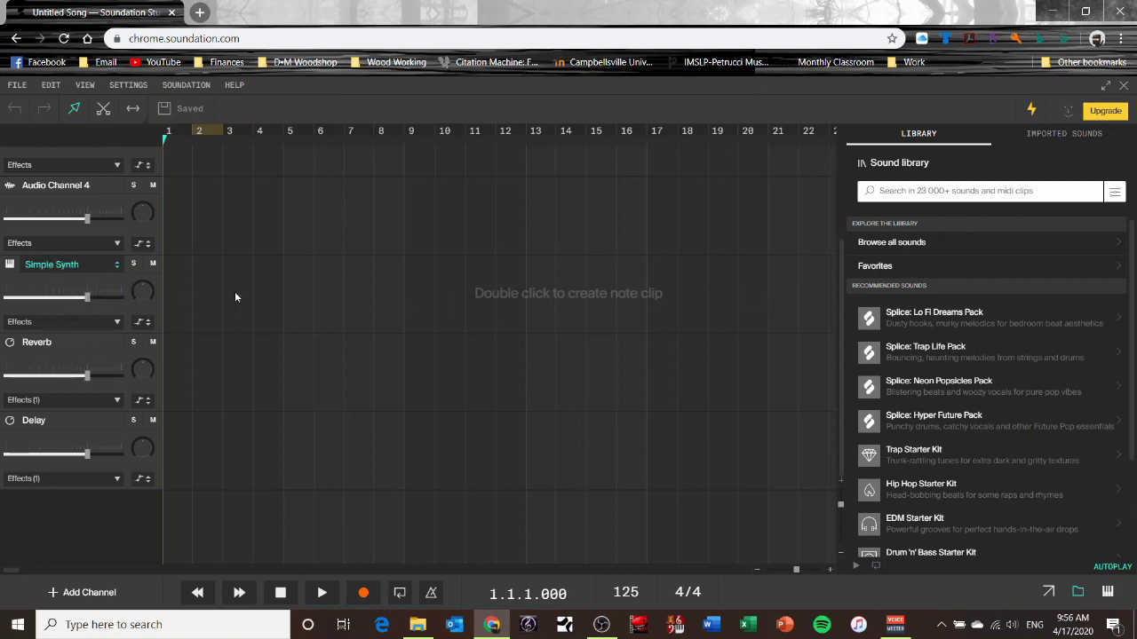
pyautogui.moveTo(140, 291)
pyautogui.scroll(3, 310, 405)
pyautogui.scroll(-3, 113, 314)
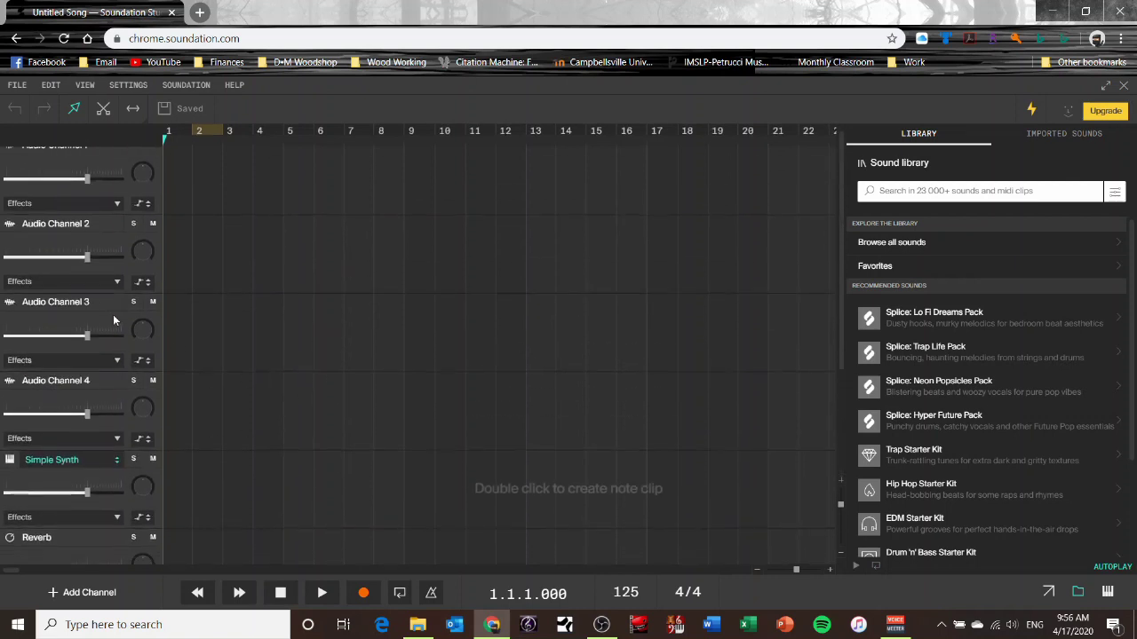
pyautogui.scroll(2, 83, 328)
pyautogui.scroll(-3, 92, 373)
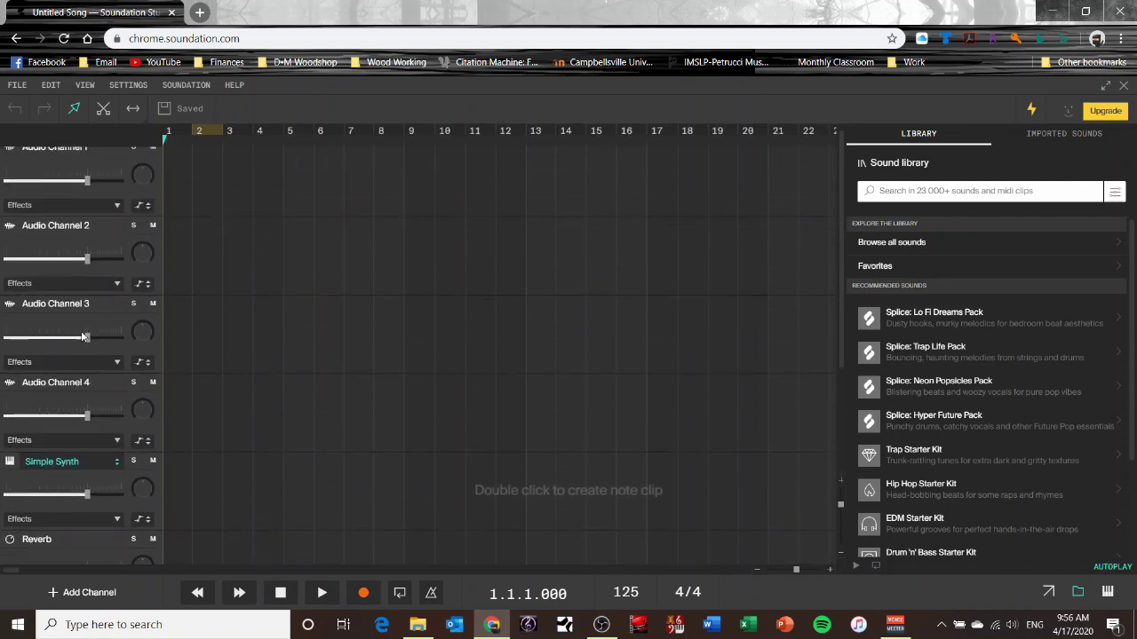
# Step: Add an audio channel and move it between Audio Channel 4 and Simple Synth
pyautogui.click(99, 593)
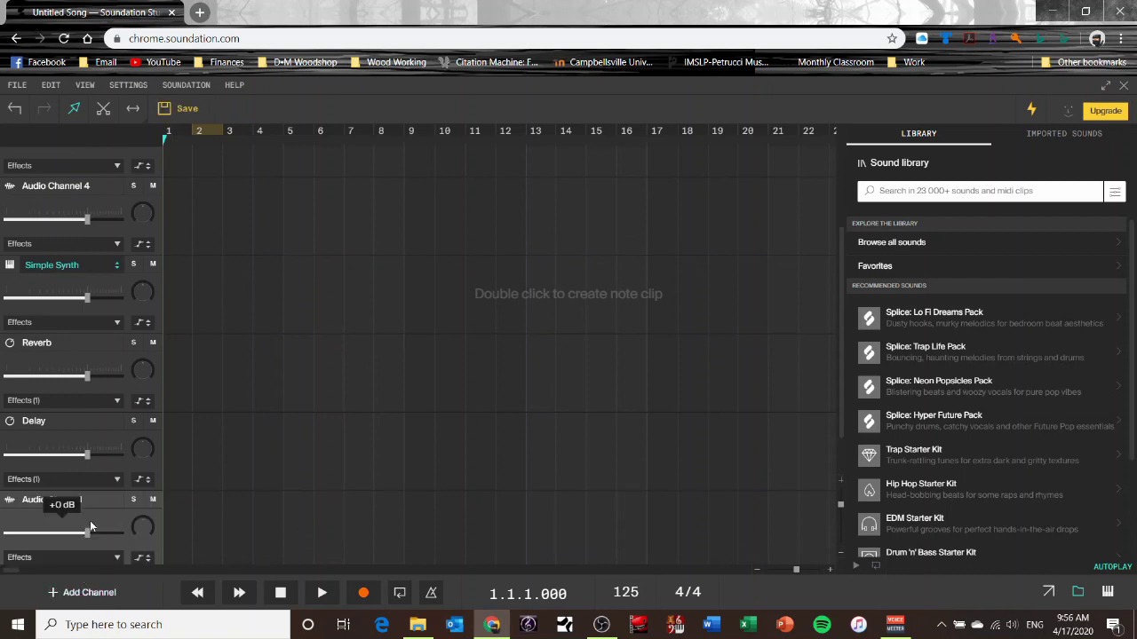
pyautogui.click(89, 520)
pyautogui.moveTo(96, 514); pyautogui.dragTo(95, 264)
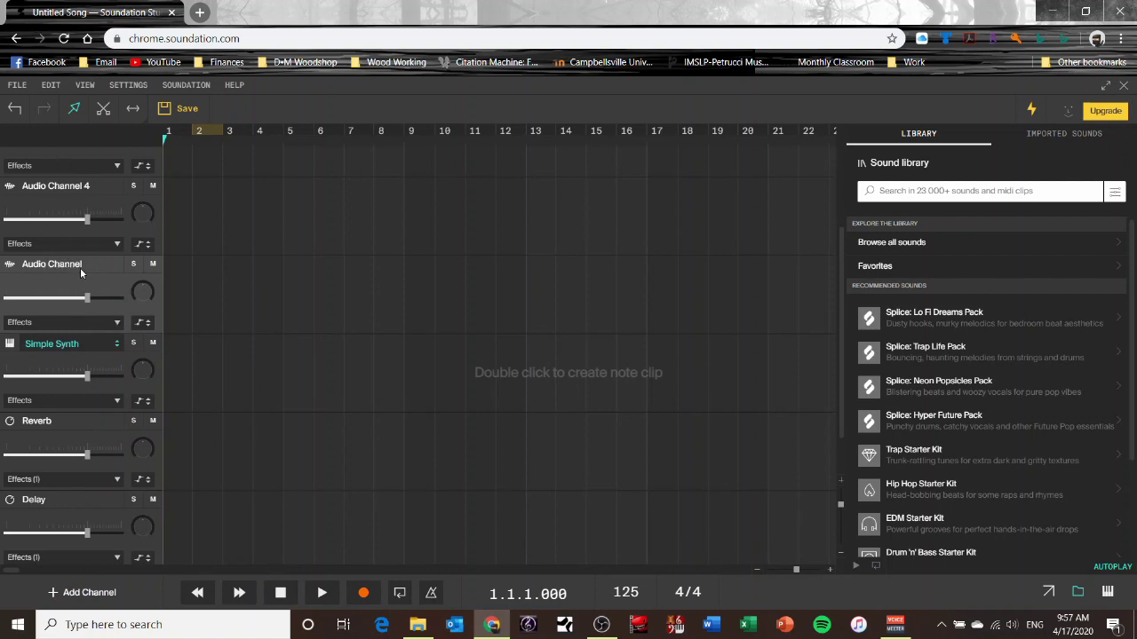
# Step: Rename the added audio channel to asdflasdkfj
pyautogui.moveTo(96, 264); pyautogui.dragTo(21, 264)
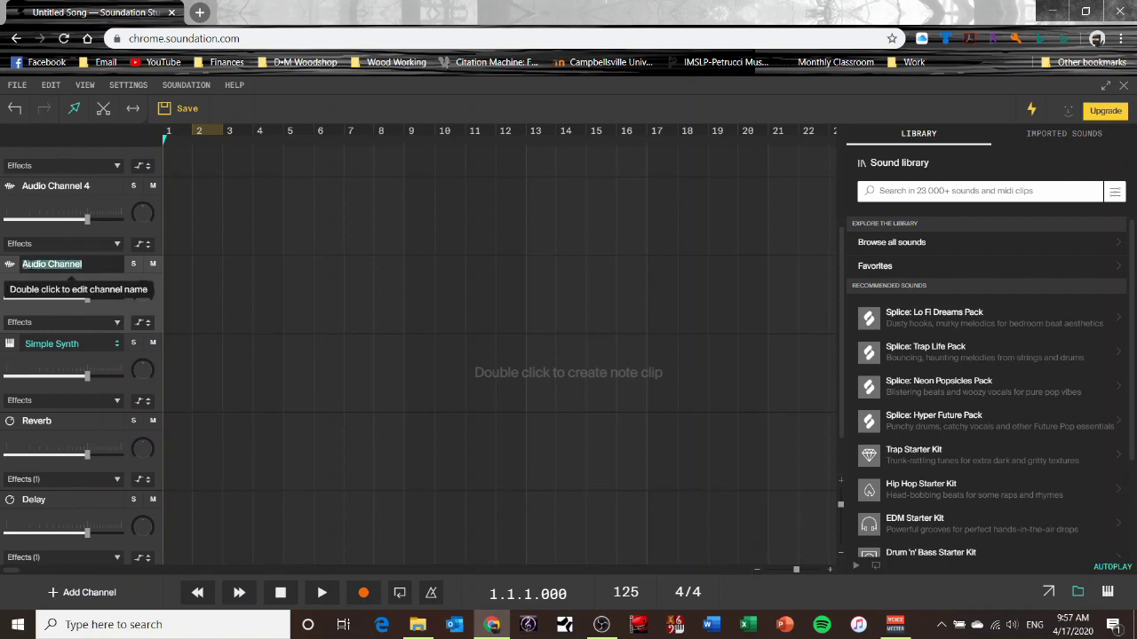
pyautogui.write('asdflasdkfj')
pyautogui.press('Return')
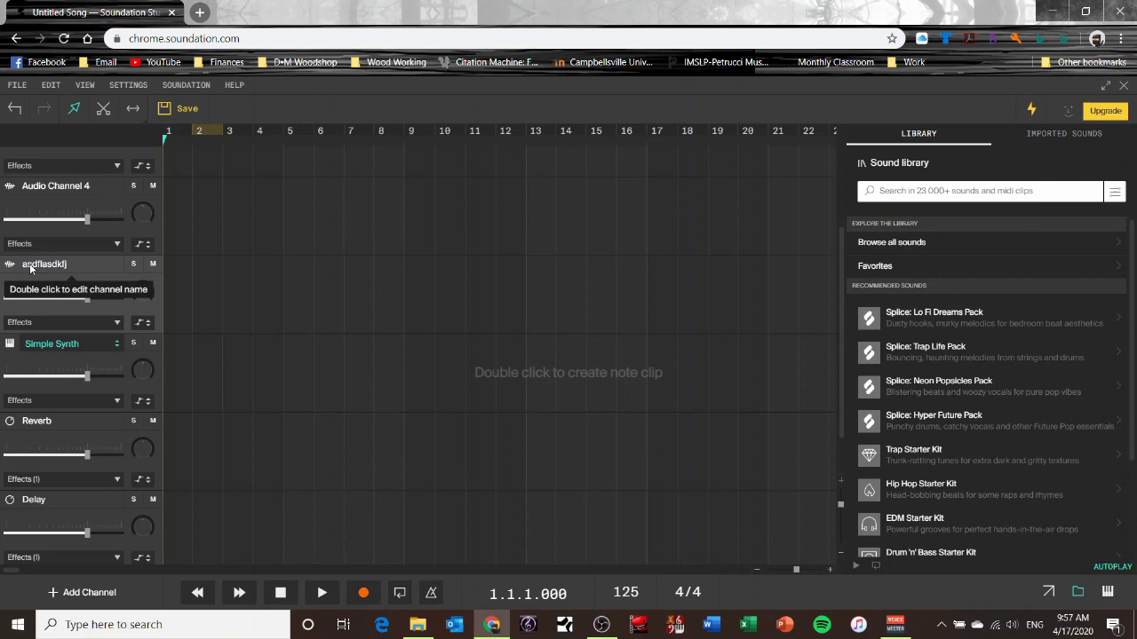
# Step: Set the timeline's loop region to cover bars 4 to 7 and switch looping off
pyautogui.scroll(5, 273, 341)
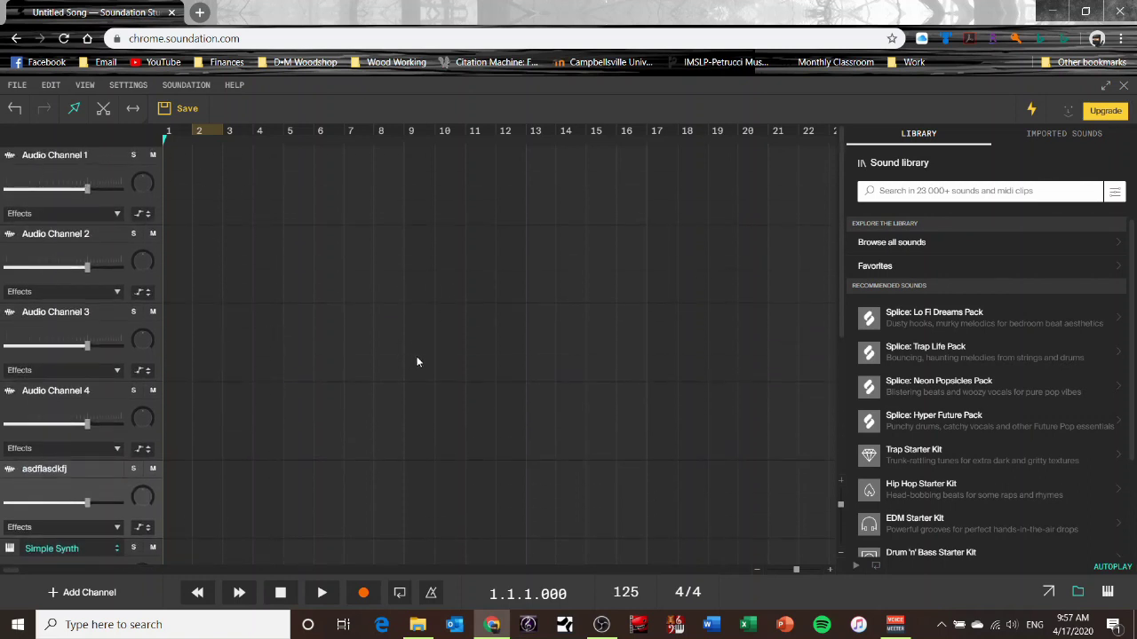
pyautogui.scroll(-1, 418, 361)
pyautogui.scroll(1, 438, 347)
pyautogui.scroll(-1, 196, 323)
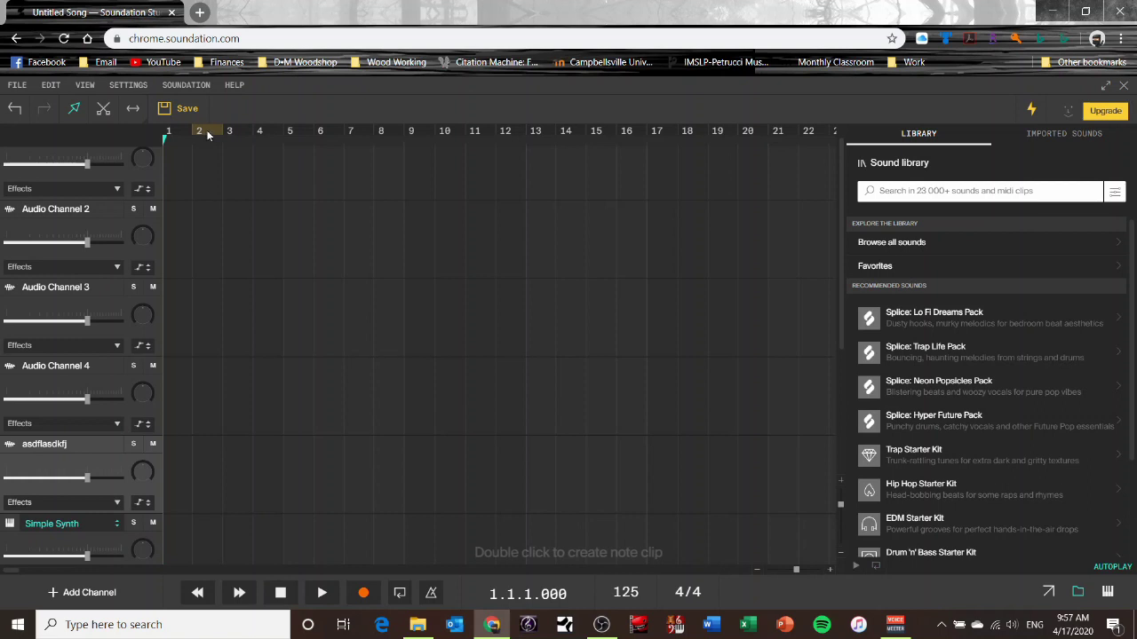
pyautogui.moveTo(206, 133); pyautogui.dragTo(252, 133)
pyautogui.click(252, 133)
pyautogui.click(257, 133)
pyautogui.moveTo(267, 134); pyautogui.dragTo(314, 134)
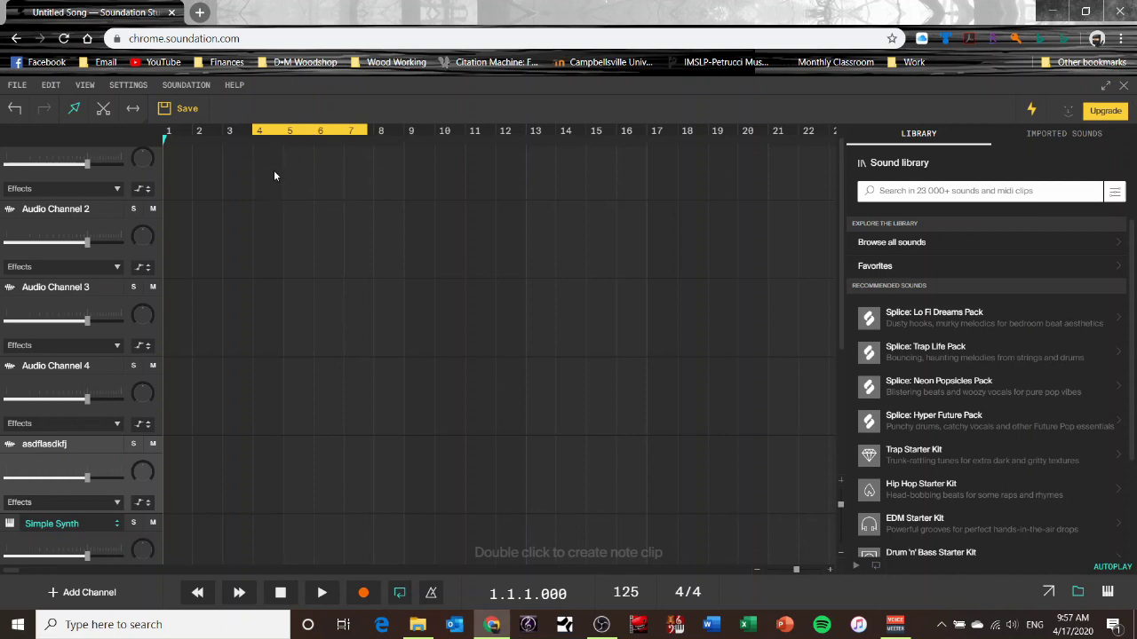
pyautogui.click(310, 133)
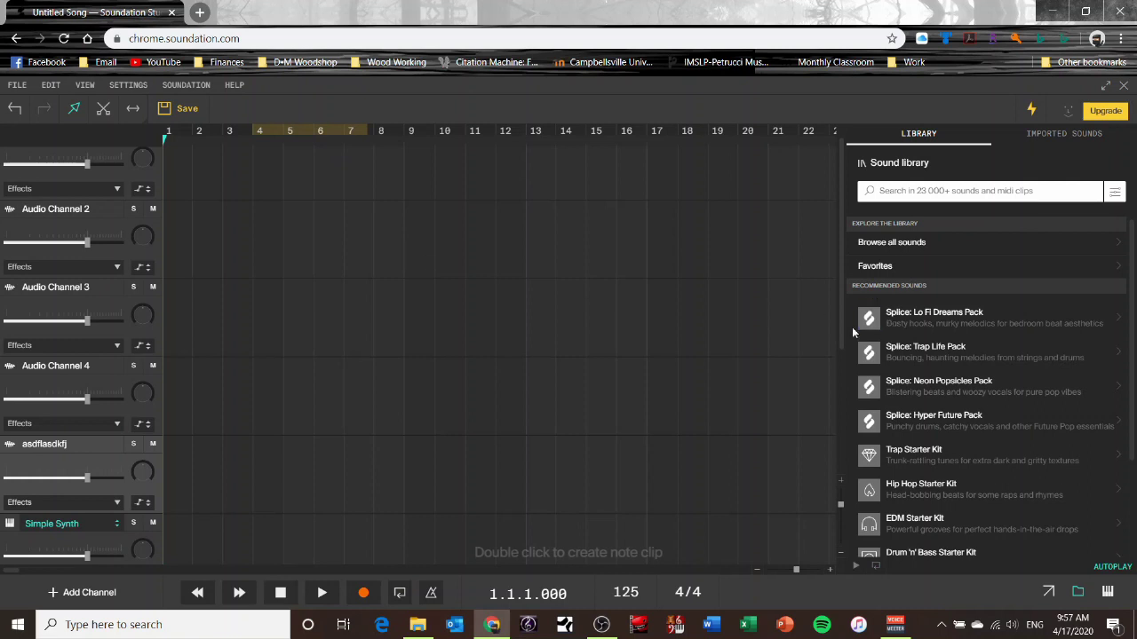
# Step: Look at the imported sounds area and go through the recommended packs and starter kits in the sound library
pyautogui.scroll(-1, 811, 311)
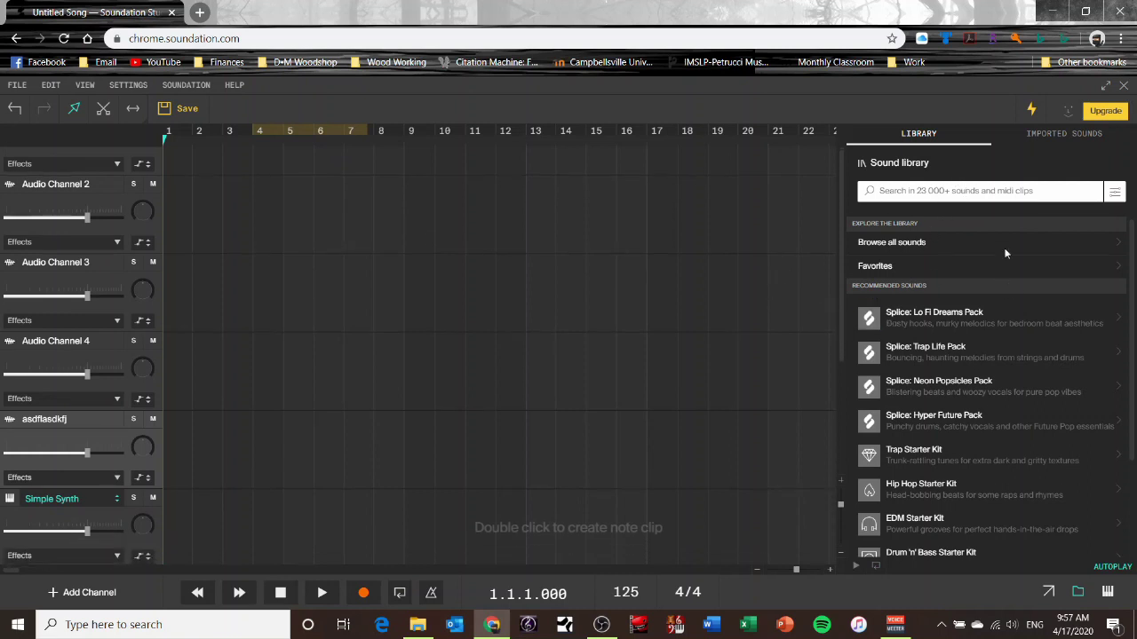
pyautogui.click(1043, 139)
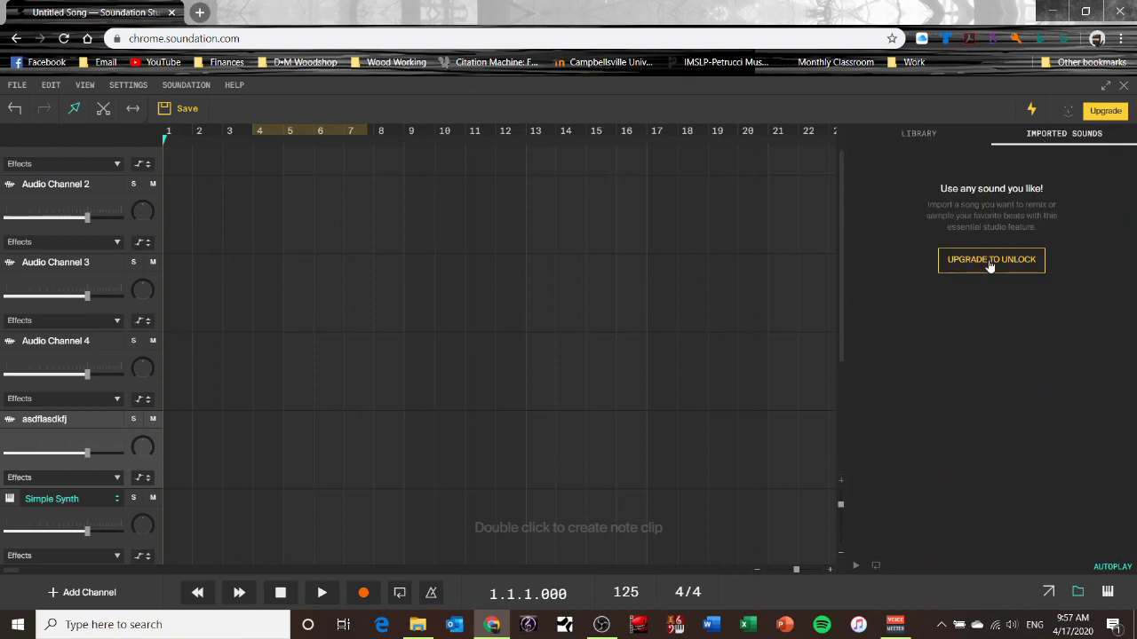
pyautogui.click(923, 136)
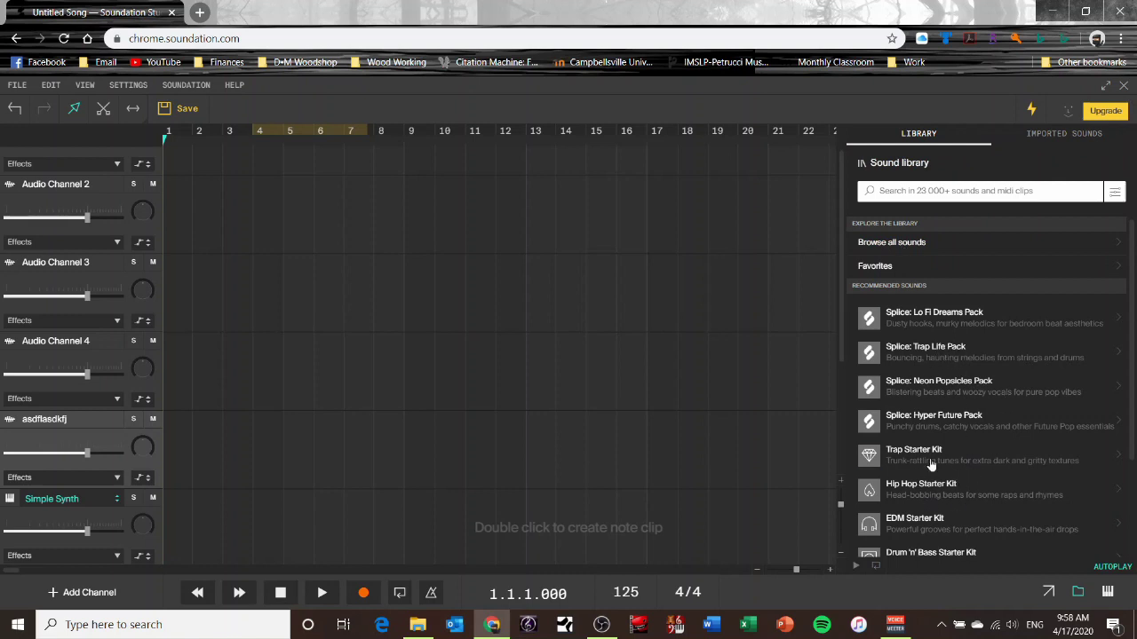
pyautogui.moveTo(1132, 334); pyautogui.dragTo(1122, 494)
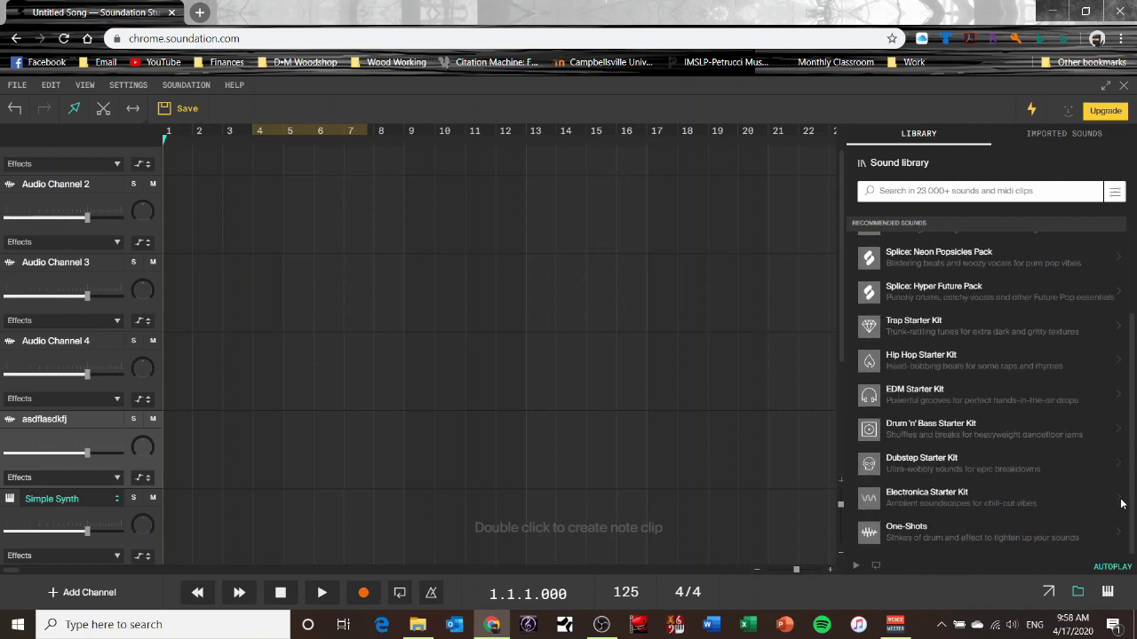
pyautogui.moveTo(1128, 438); pyautogui.dragTo(1116, 300)
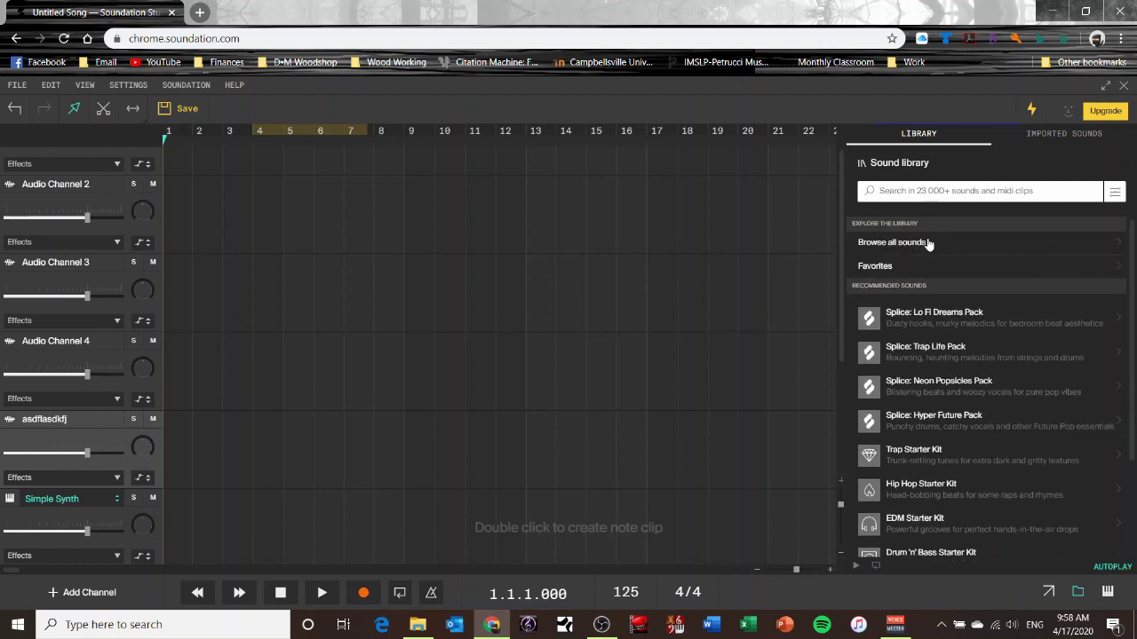
# Step: Show all sounds in the library and search them for drums
pyautogui.click(927, 243)
pyautogui.click(940, 192)
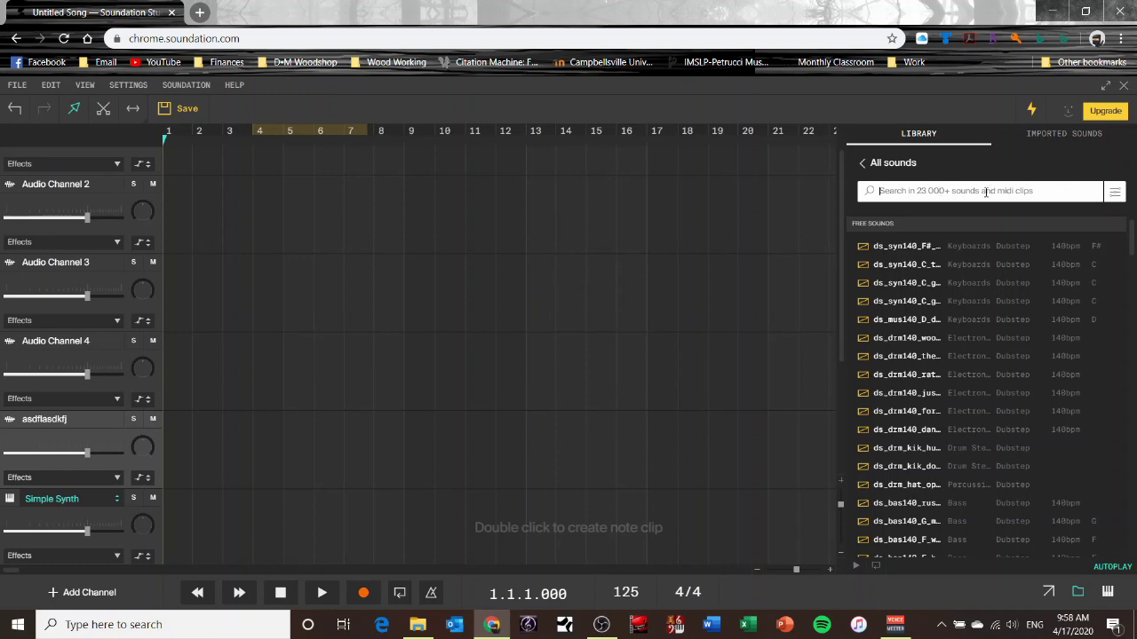
pyautogui.write('drums')
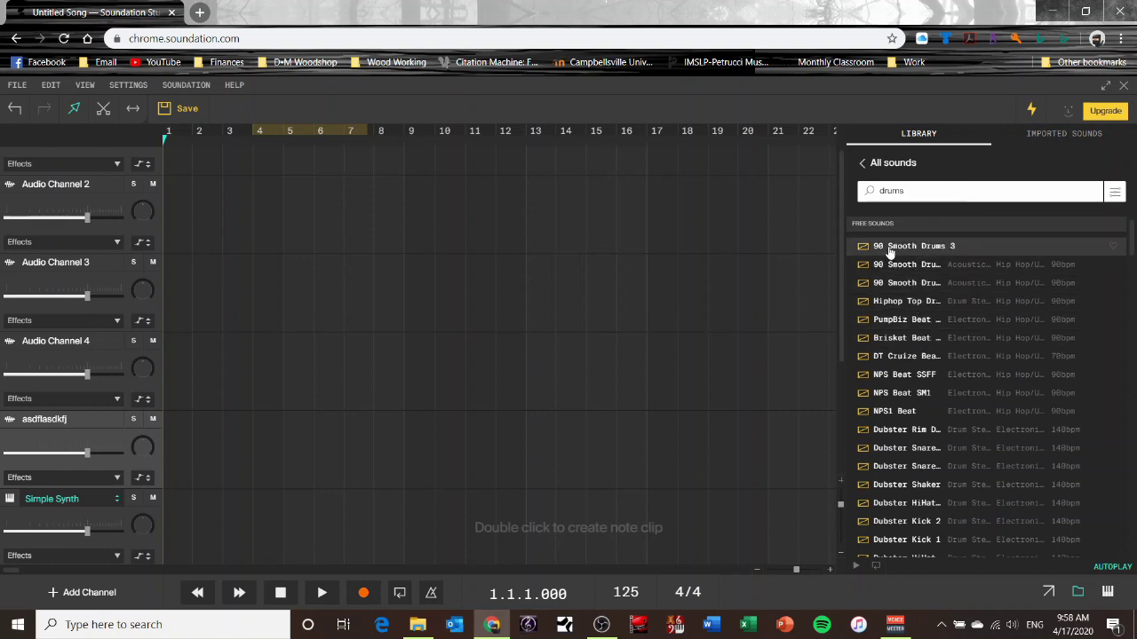
# Step: Place the 90 Smooth Drums 3 loop at the start of Audio Channel 1 and play it back
pyautogui.moveTo(888, 248); pyautogui.dragTo(203, 185)
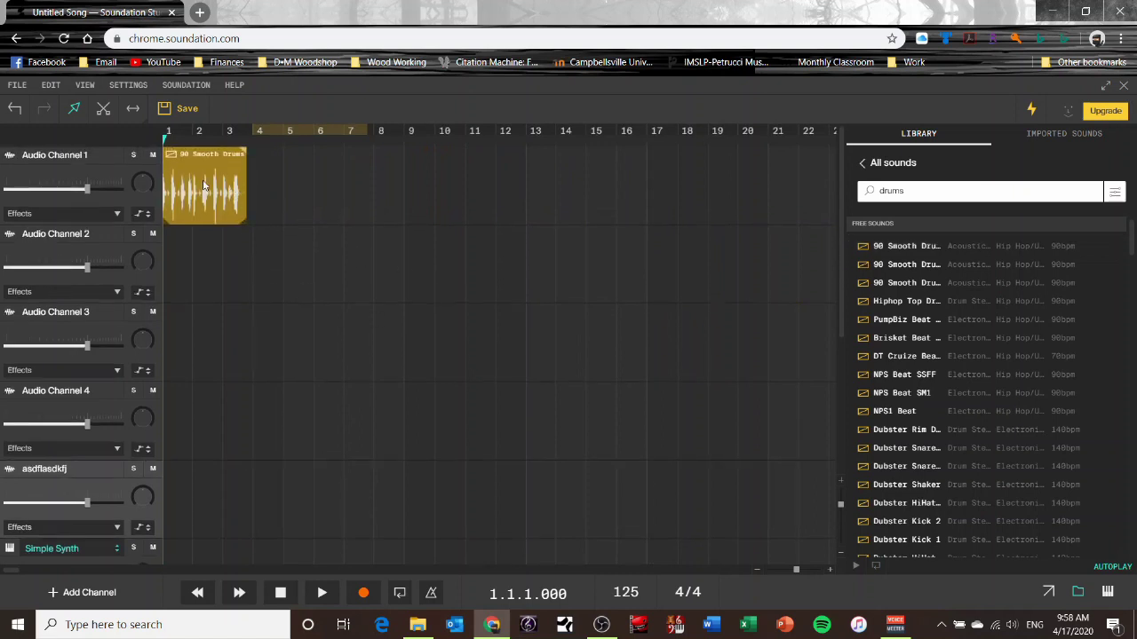
pyautogui.moveTo(206, 191)
pyautogui.mouseDown()
pyautogui.moveTo(711, 184)
pyautogui.moveTo(194, 181)
pyautogui.mouseUp()
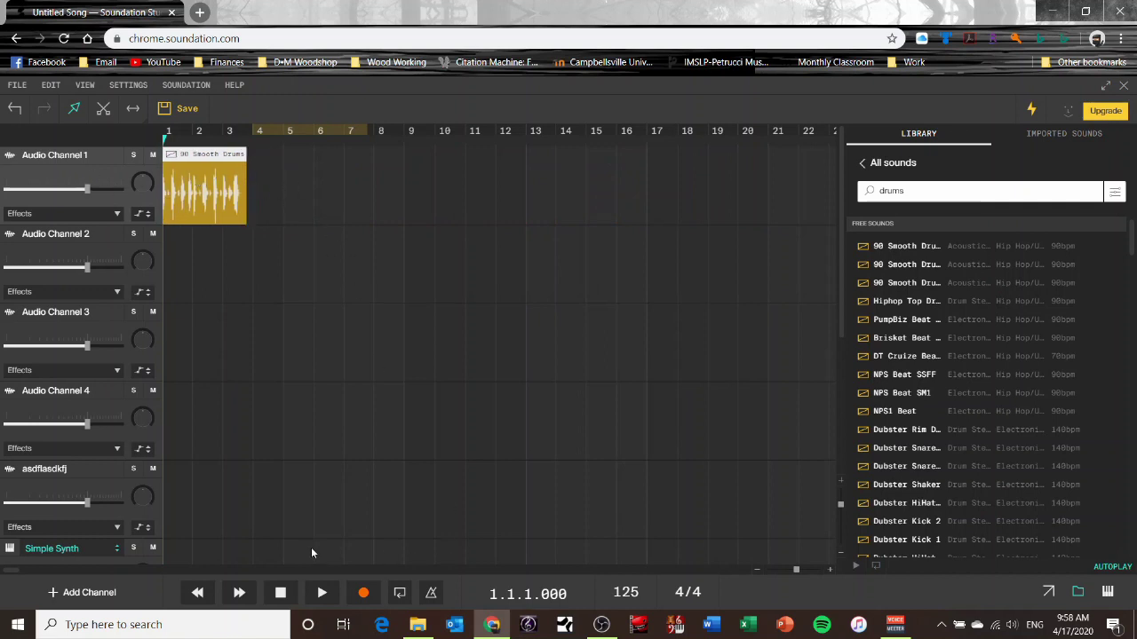
pyautogui.click(320, 593)
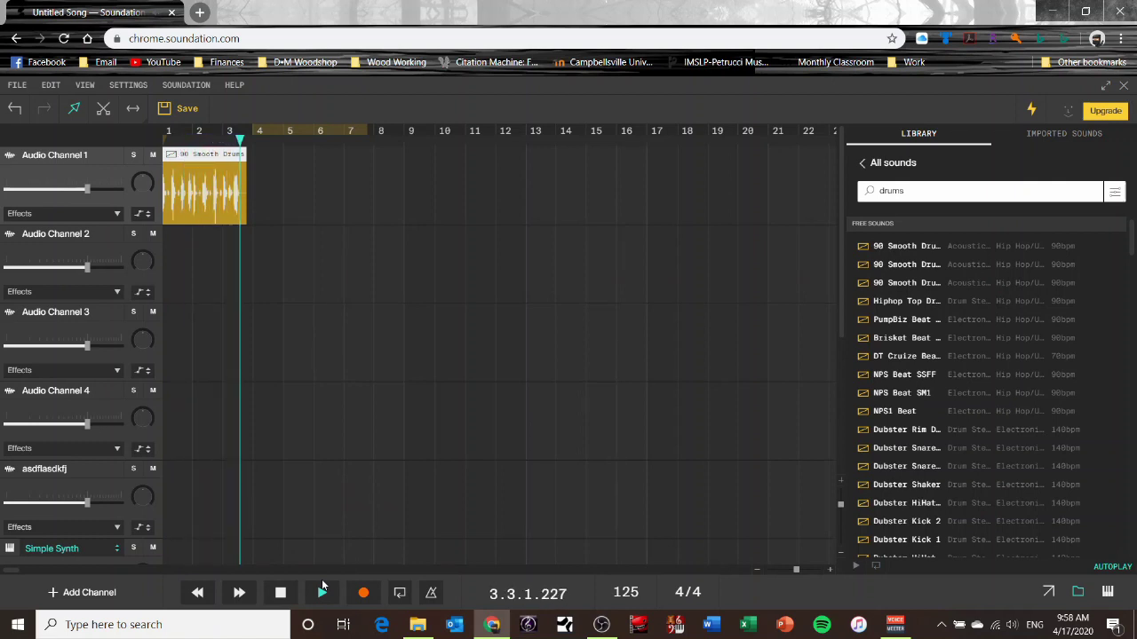
pyautogui.click(280, 592)
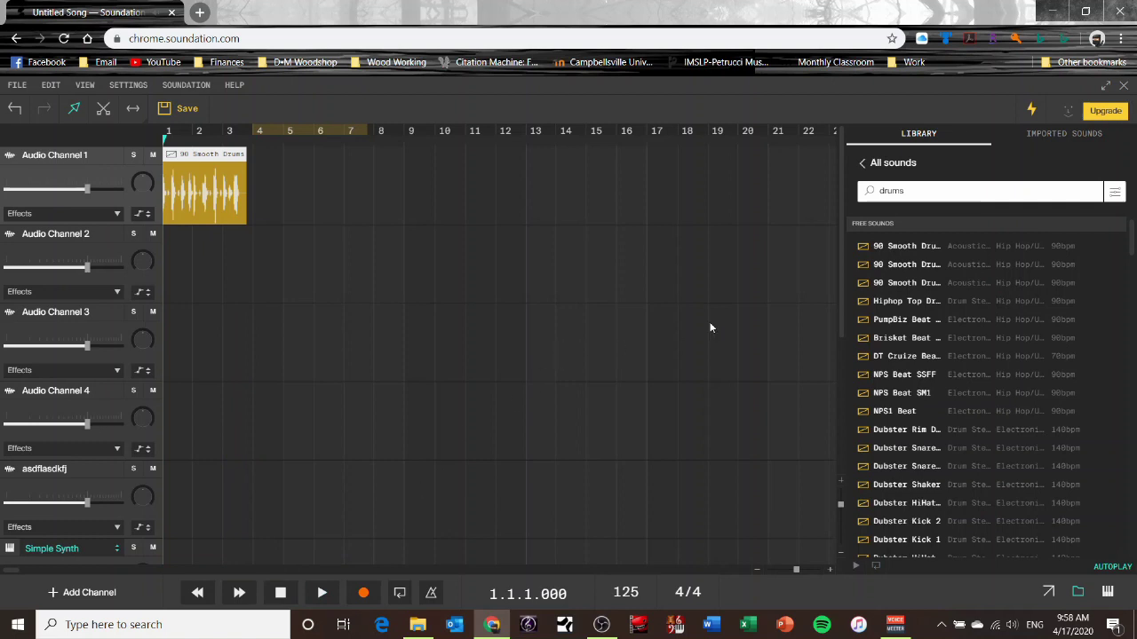
# Step: Copy the drum loop in Audio Channel 1 and move the timeline's loop region to about bars 14 to 17
pyautogui.doubleClick(875, 194)
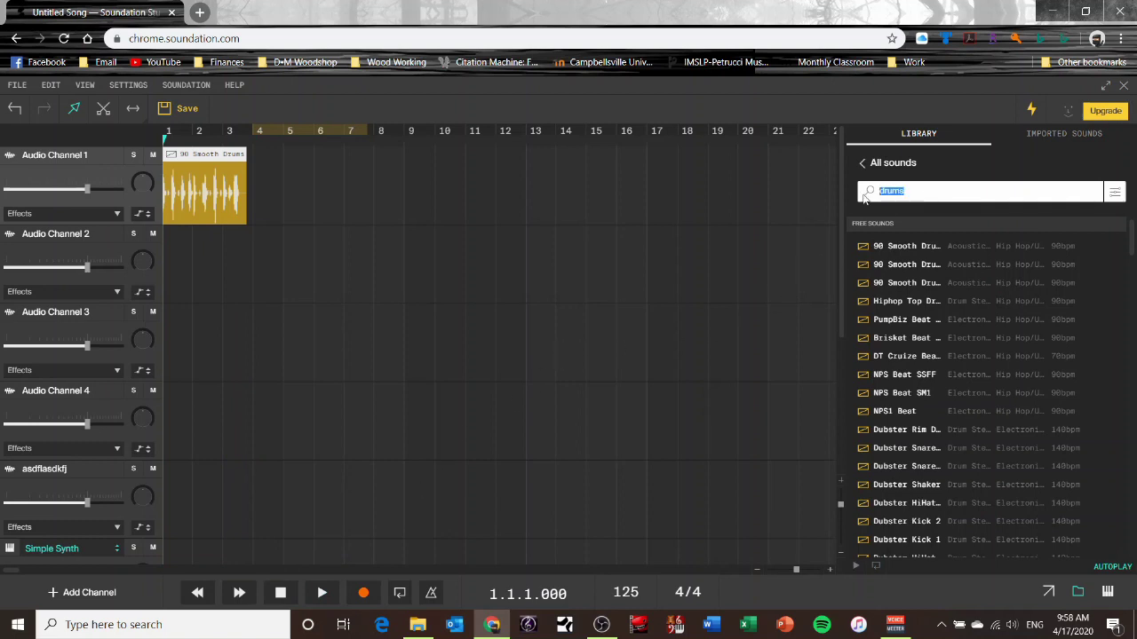
pyautogui.rightClick(213, 203)
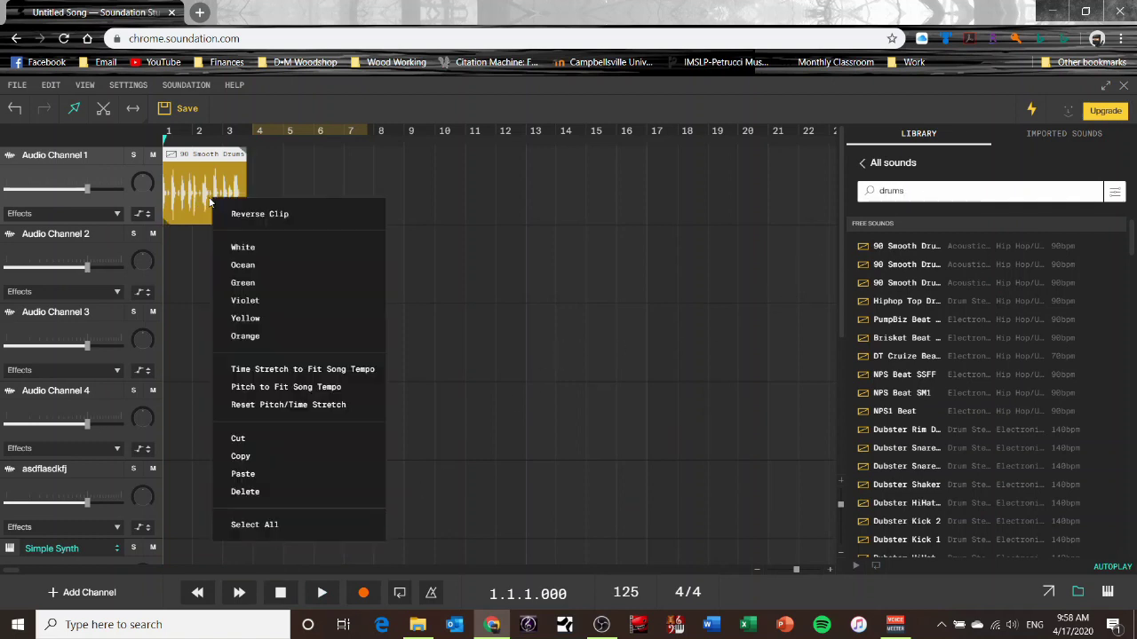
pyautogui.click(273, 455)
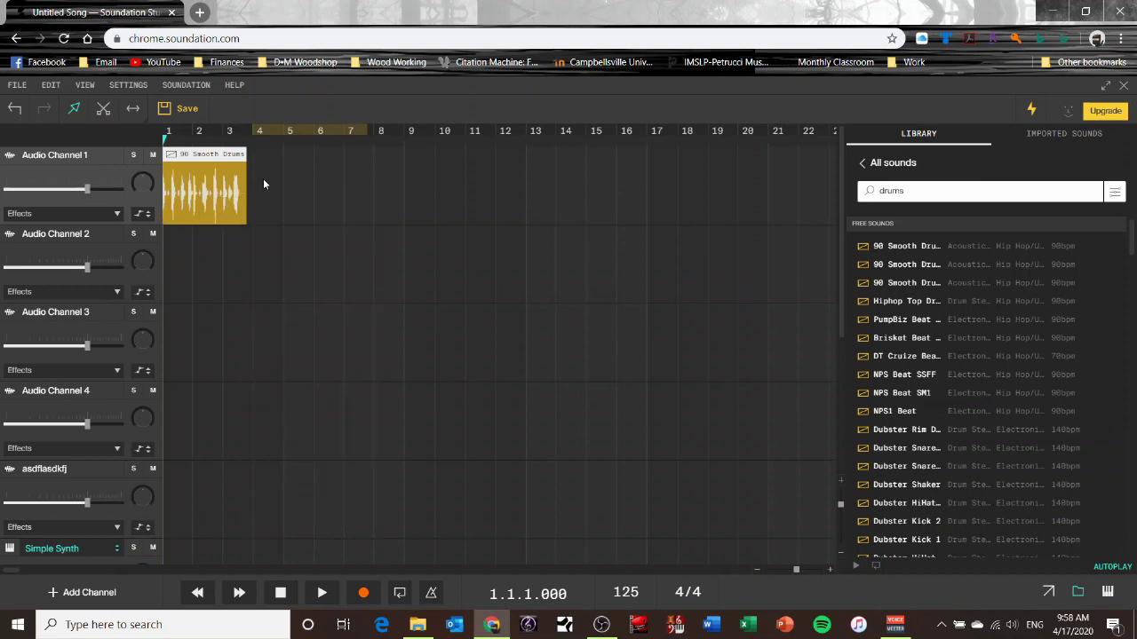
pyautogui.moveTo(254, 137); pyautogui.dragTo(525, 130)
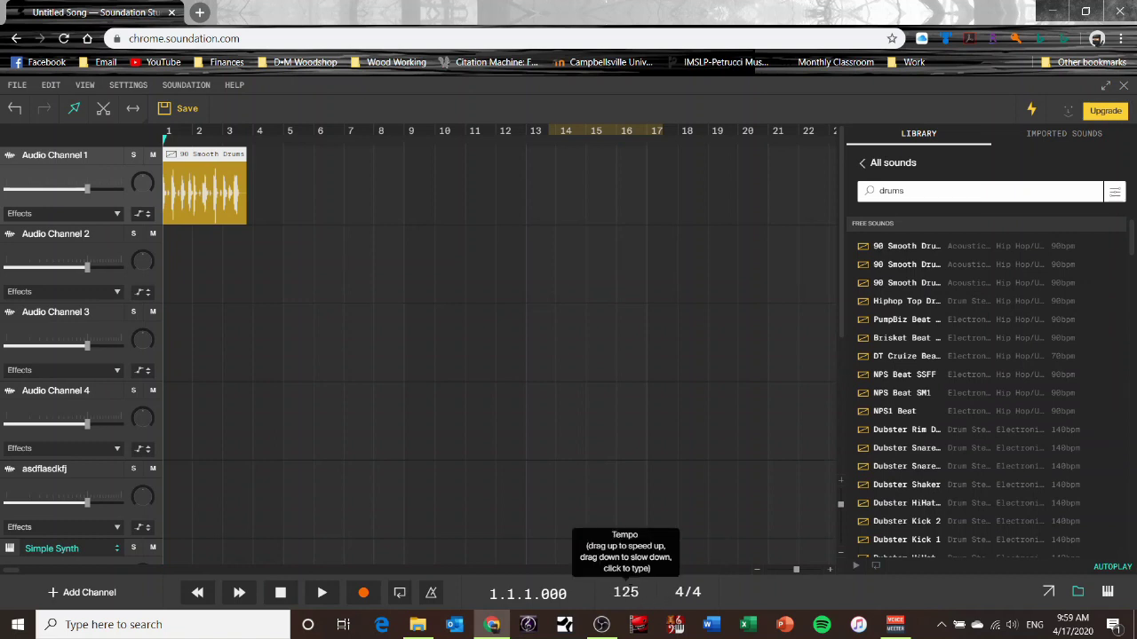
# Step: Set the song tempo to 90 and play back the drum loop
pyautogui.click(626, 592)
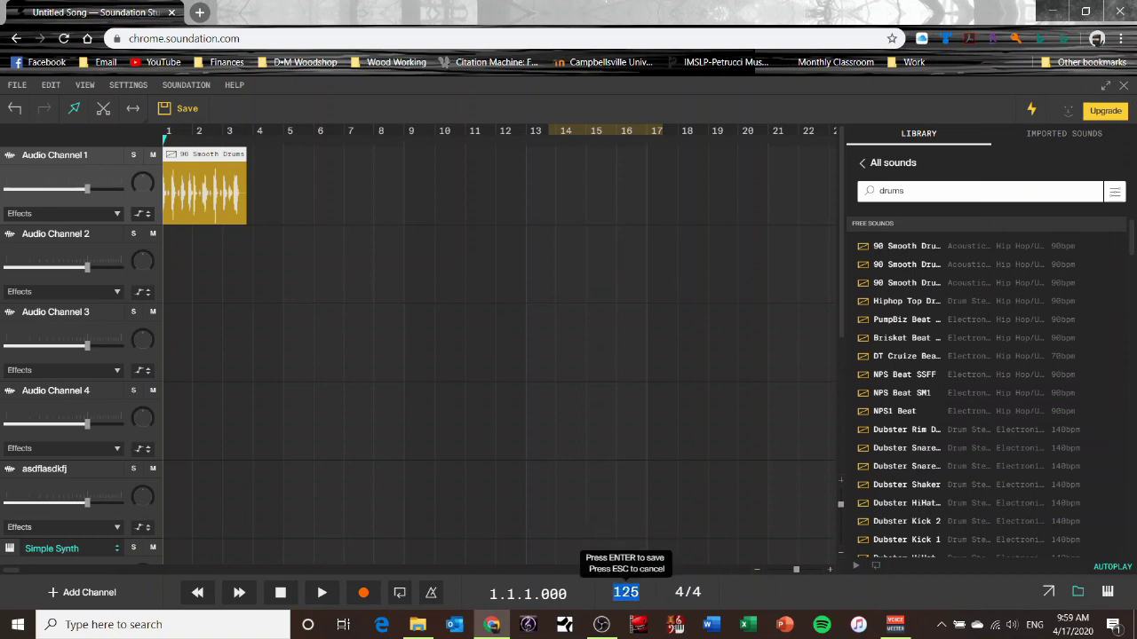
pyautogui.write('90')
pyautogui.press('Return')
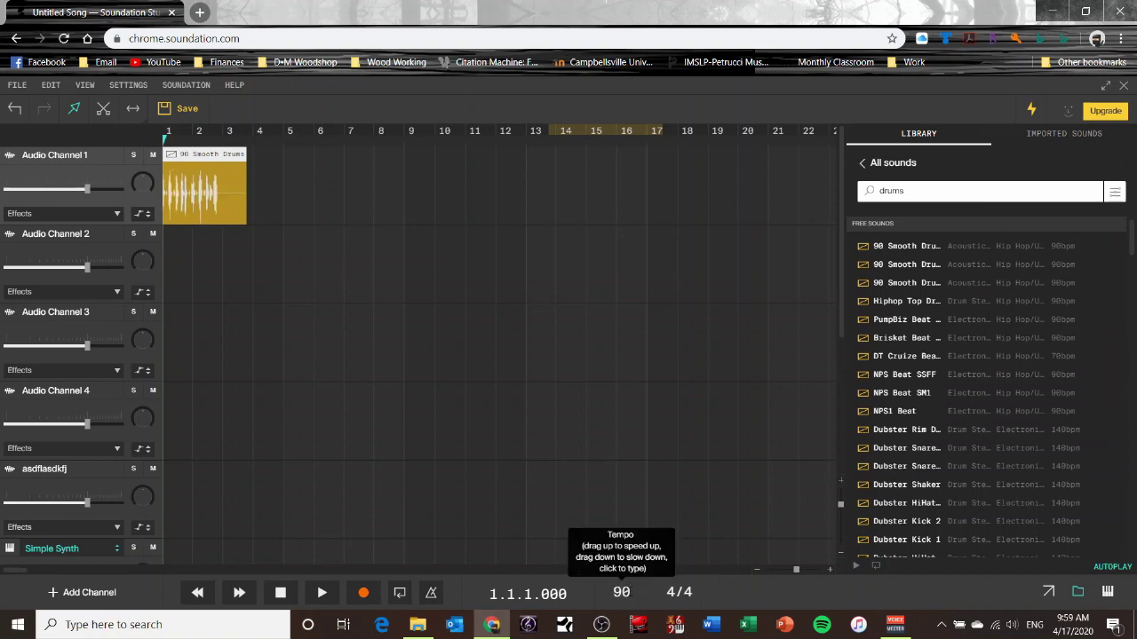
pyautogui.scroll(-1, 584, 365)
pyautogui.scroll(1, 325, 246)
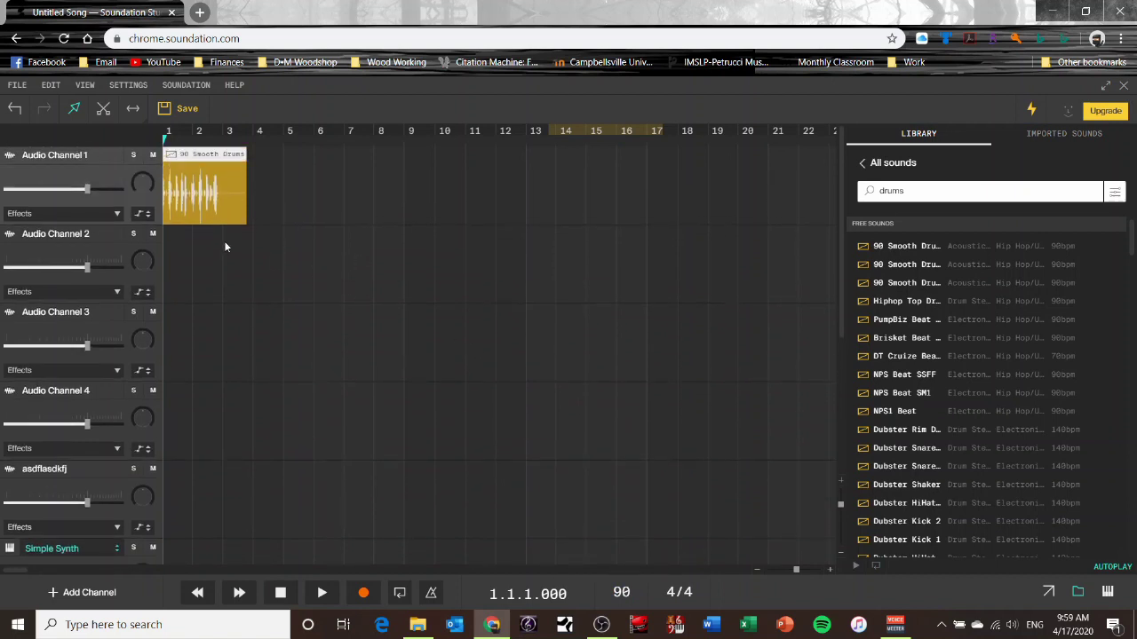
pyautogui.scroll(-2, 224, 240)
pyautogui.scroll(2, 226, 222)
pyautogui.press('space')
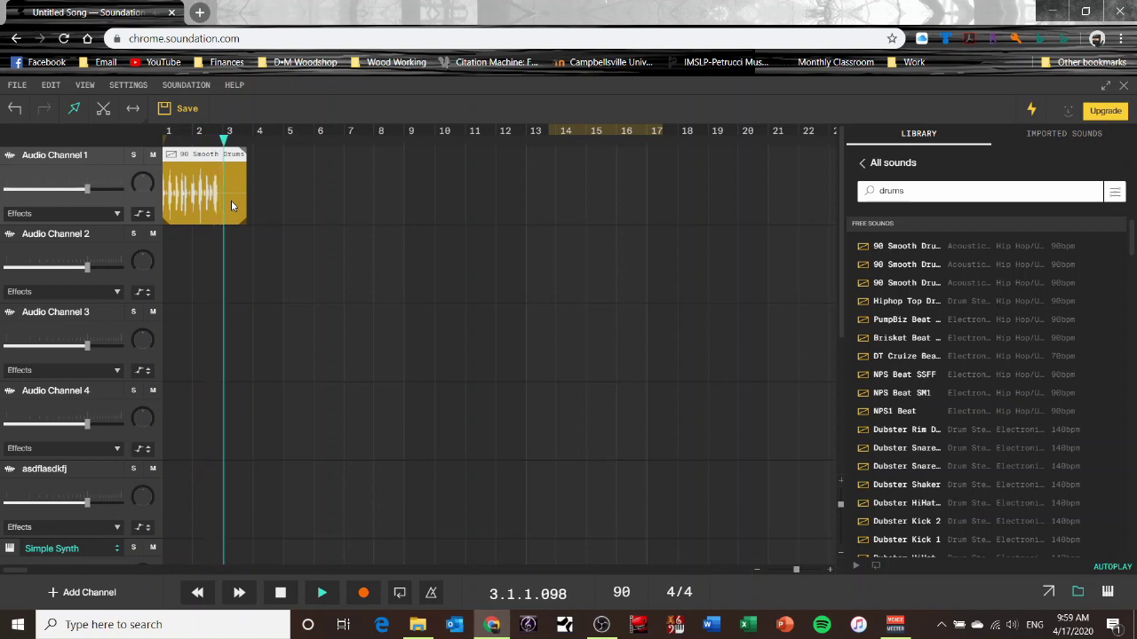
pyautogui.press('space')
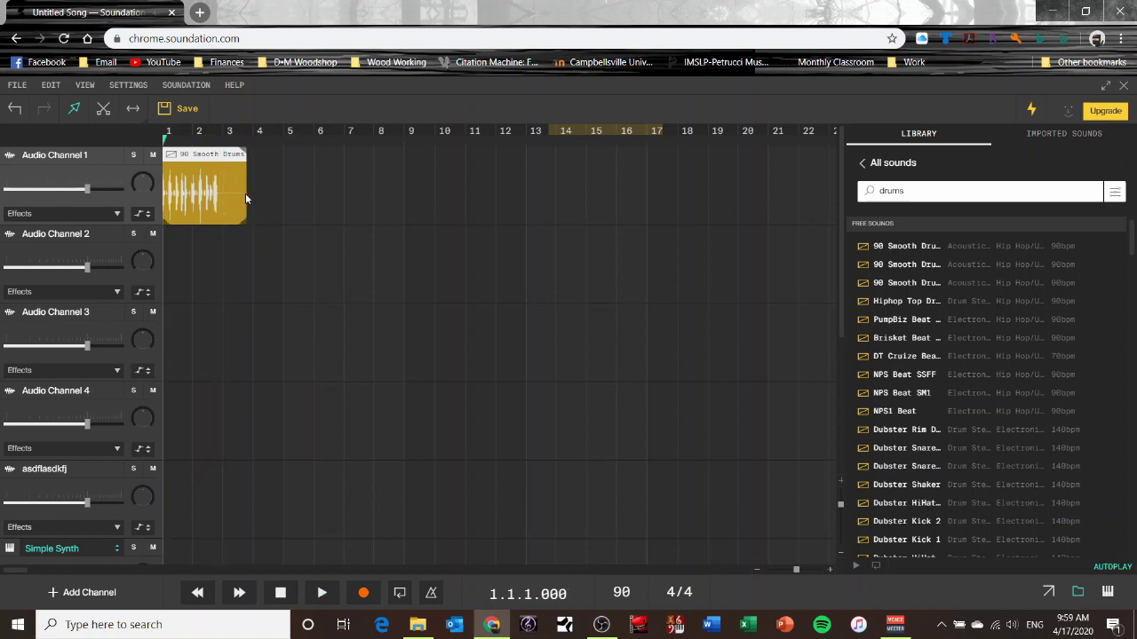
# Step: Place another 90 Smooth Drums loop at bar 3 of Audio Channel 1 and search the sound library for bass
pyautogui.moveTo(870, 250); pyautogui.dragTo(274, 189)
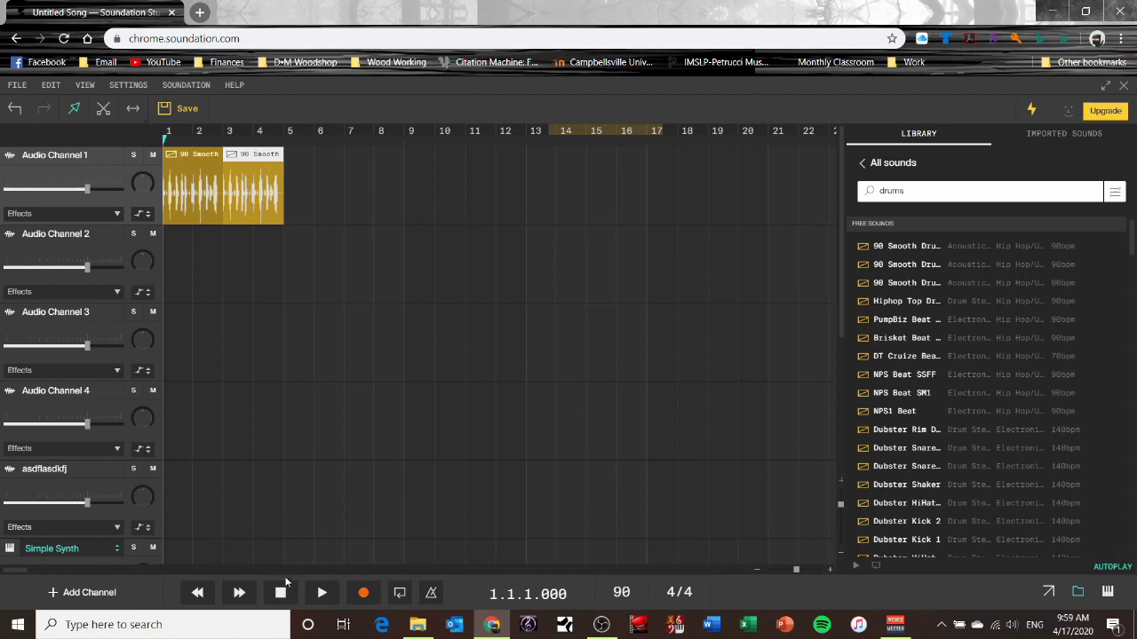
pyautogui.click(323, 593)
pyautogui.moveTo(910, 192); pyautogui.dragTo(834, 195)
pyautogui.write('bass')
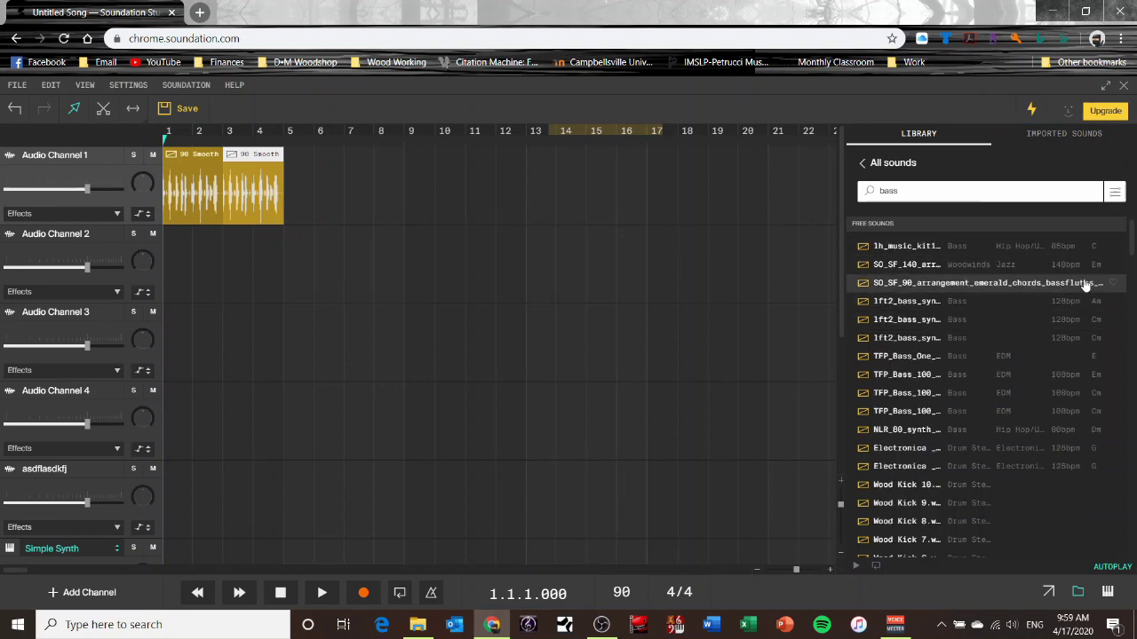
# Step: Try out the SO_SF_90_arrangement_emerald_chords_bassflutes loop at the start of Audio Channel 2 and delete it
pyautogui.moveTo(973, 289); pyautogui.dragTo(249, 255)
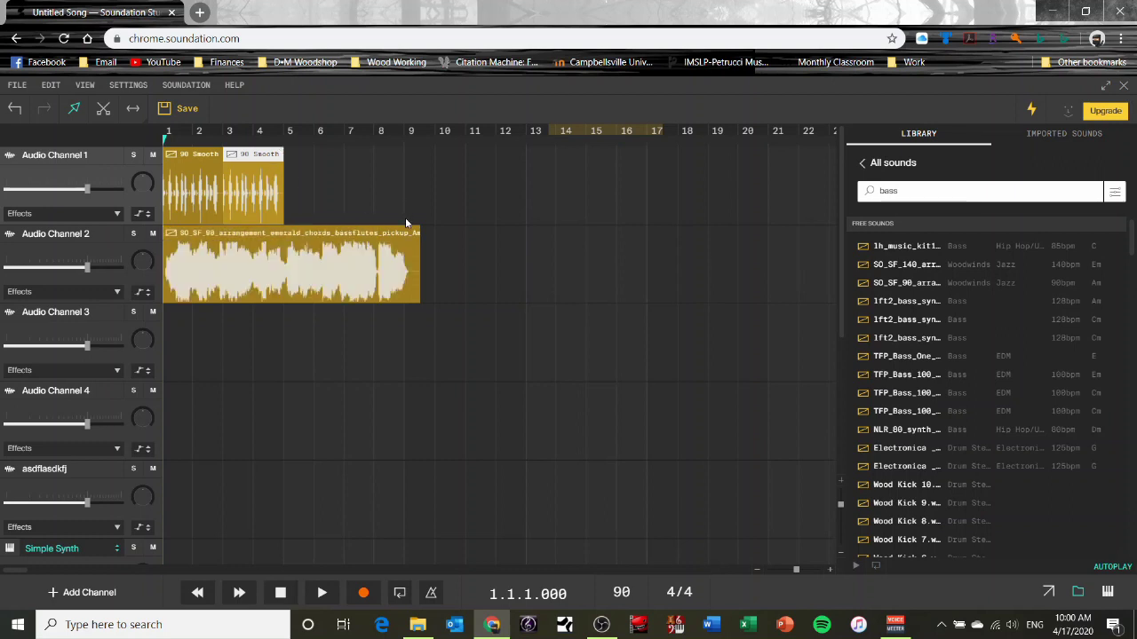
pyautogui.press('space')
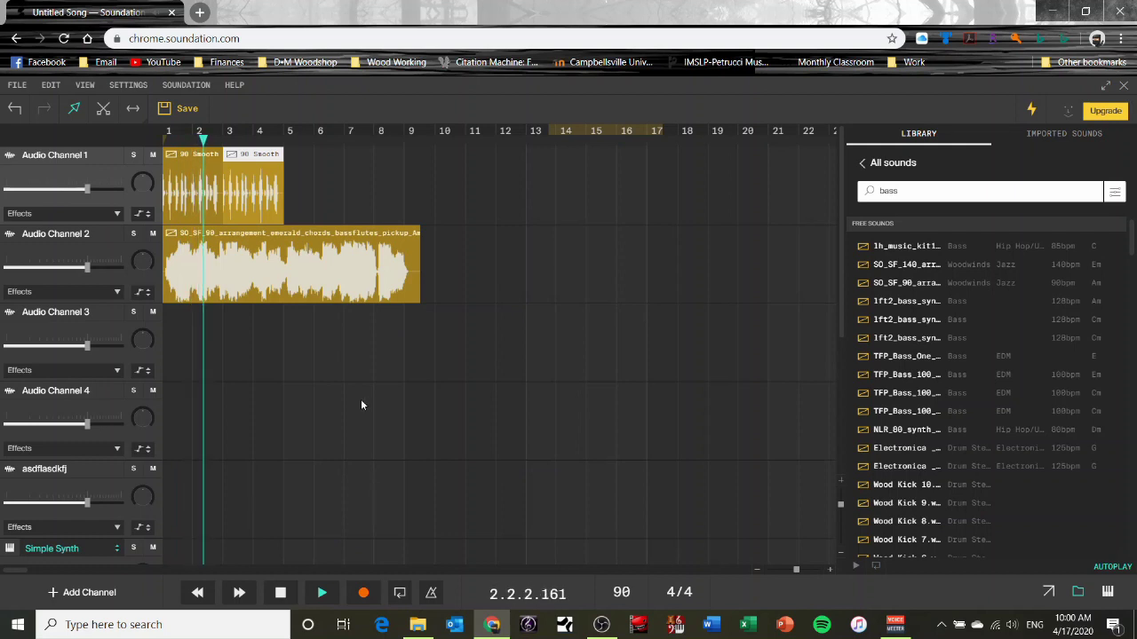
pyautogui.press('space')
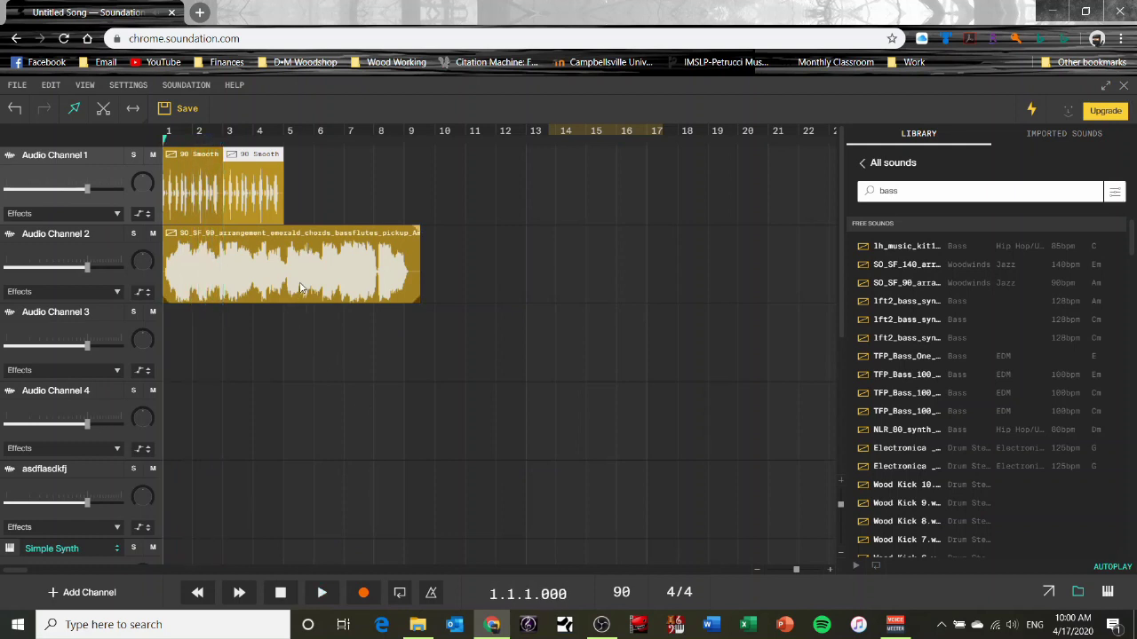
pyautogui.click(299, 292)
pyautogui.rightClick(299, 291)
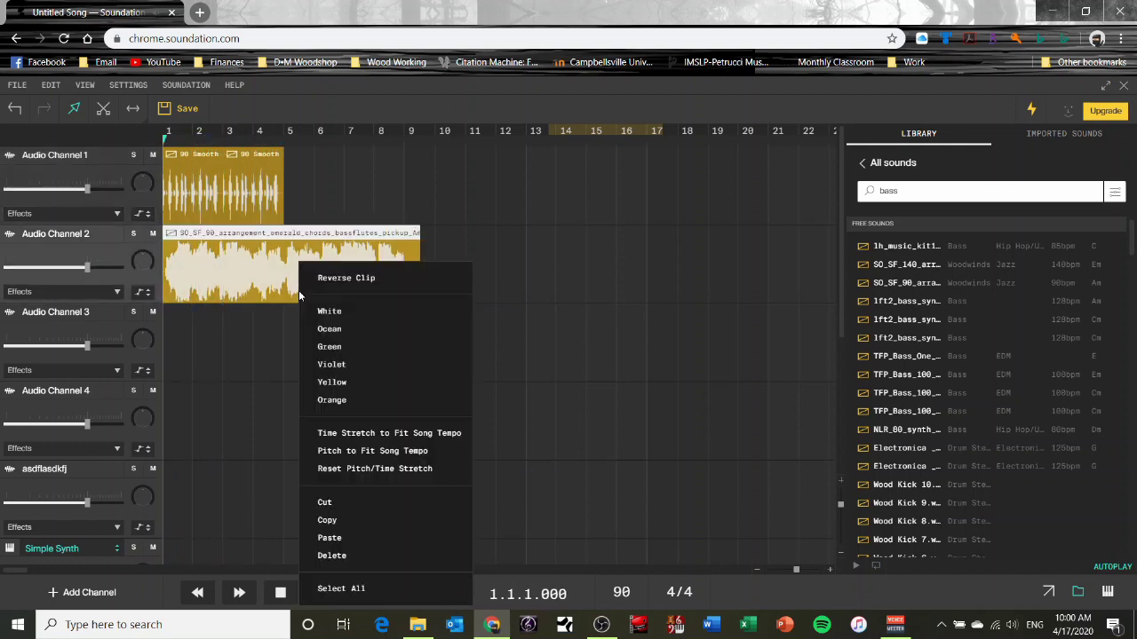
pyautogui.click(382, 559)
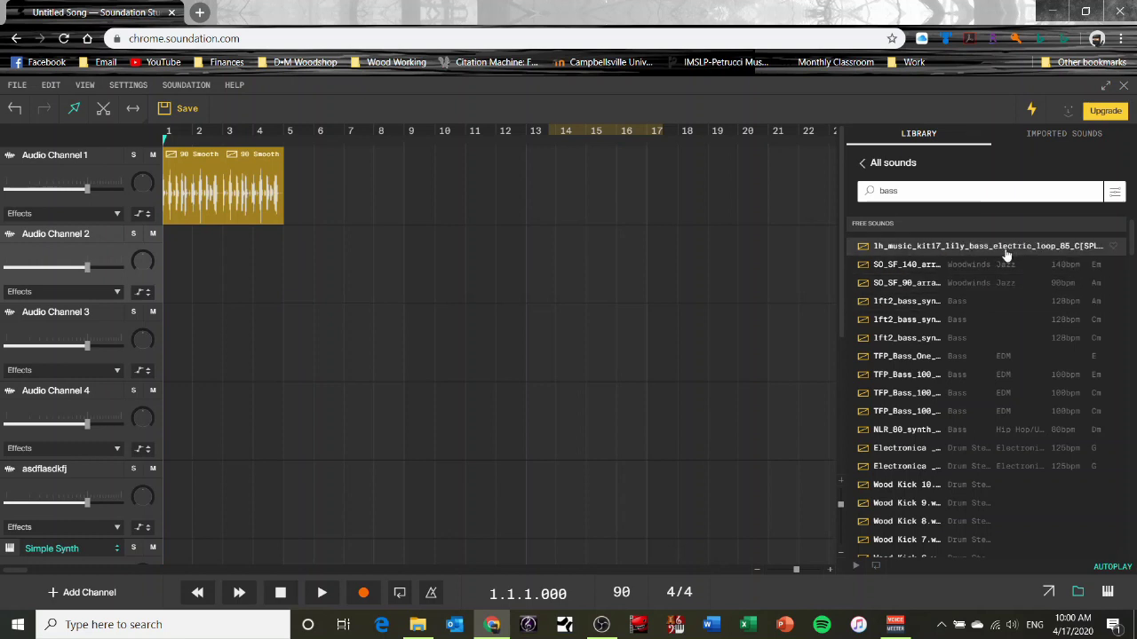
# Step: Place the lh_music_kit17_lily_bass_electric_loop_85_C loop at the start of Audio Channel 2 and pitch it to fit the song tempo
pyautogui.moveTo(1006, 255); pyautogui.dragTo(219, 235)
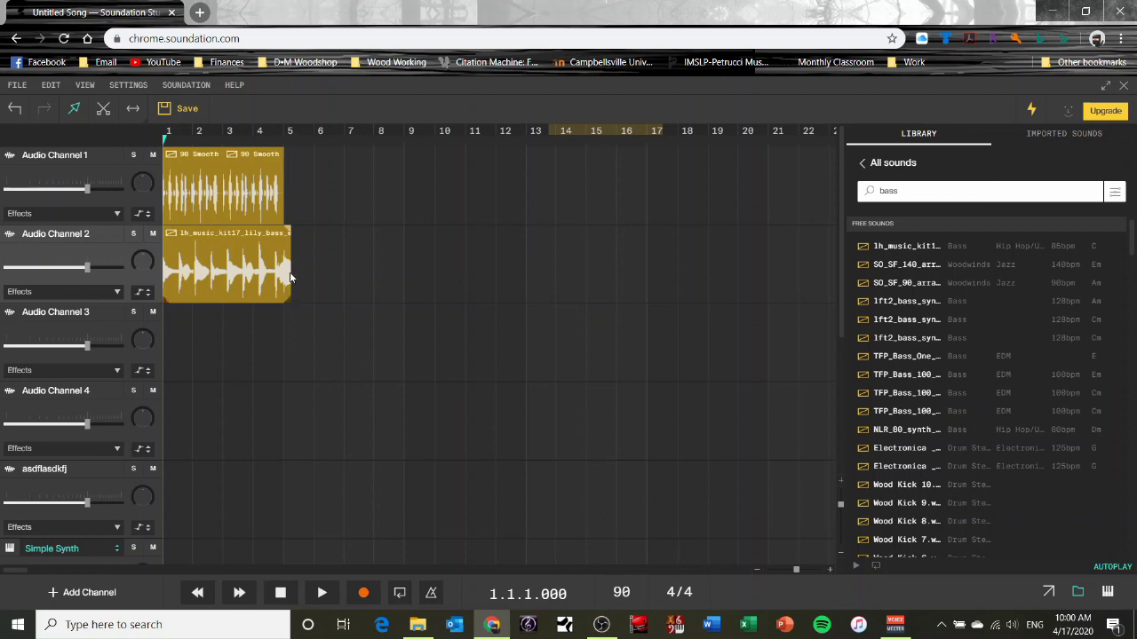
pyautogui.rightClick(219, 282)
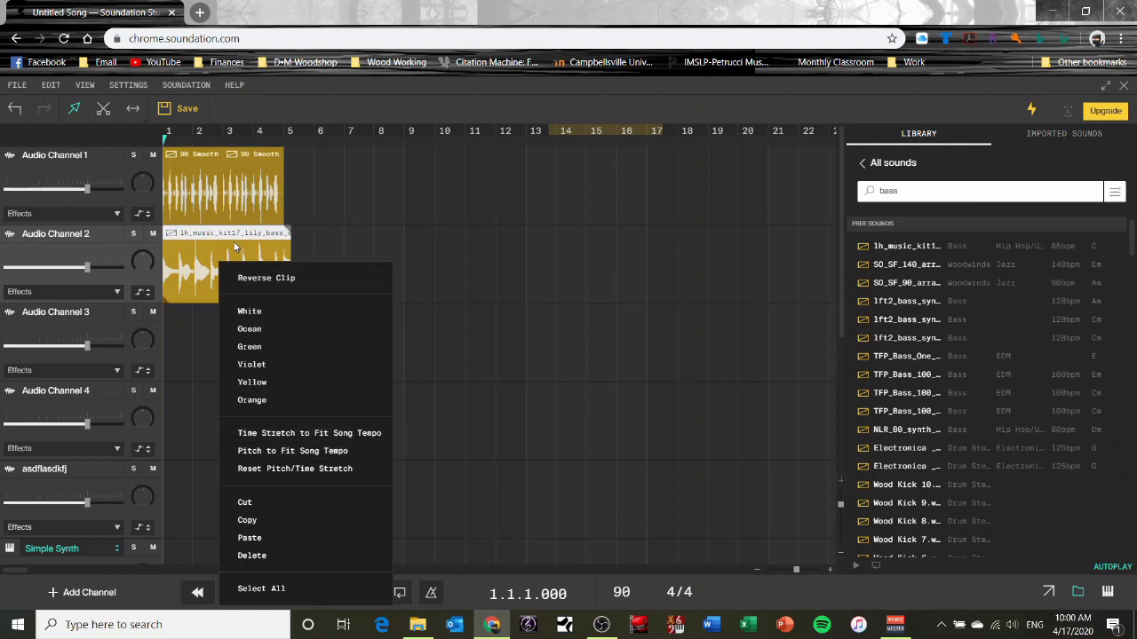
pyautogui.click(323, 450)
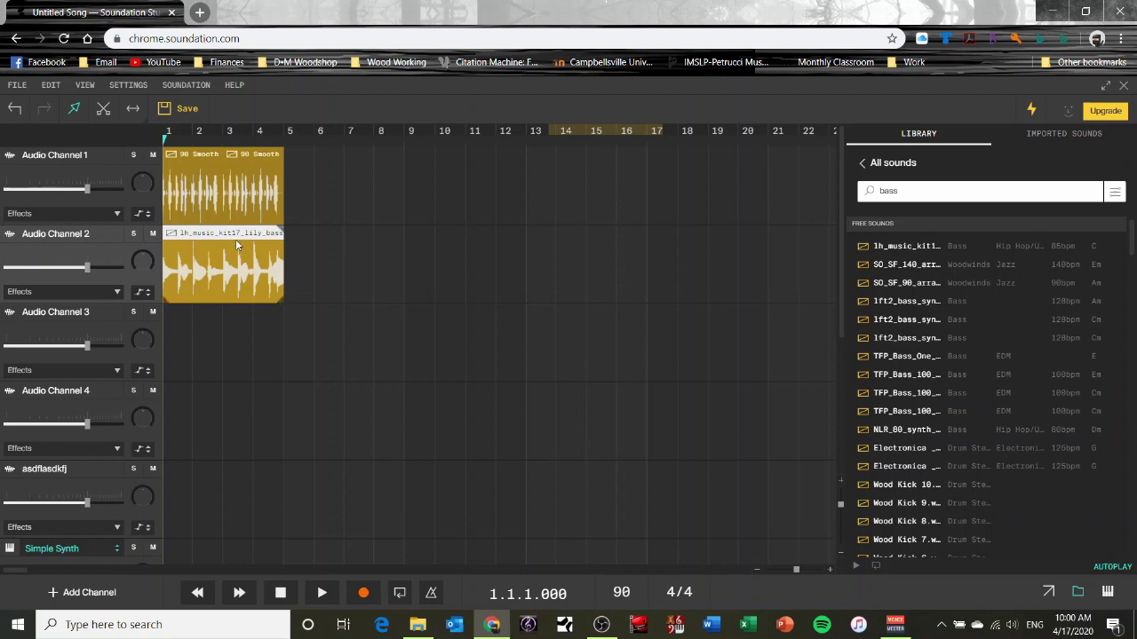
pyautogui.press('space')
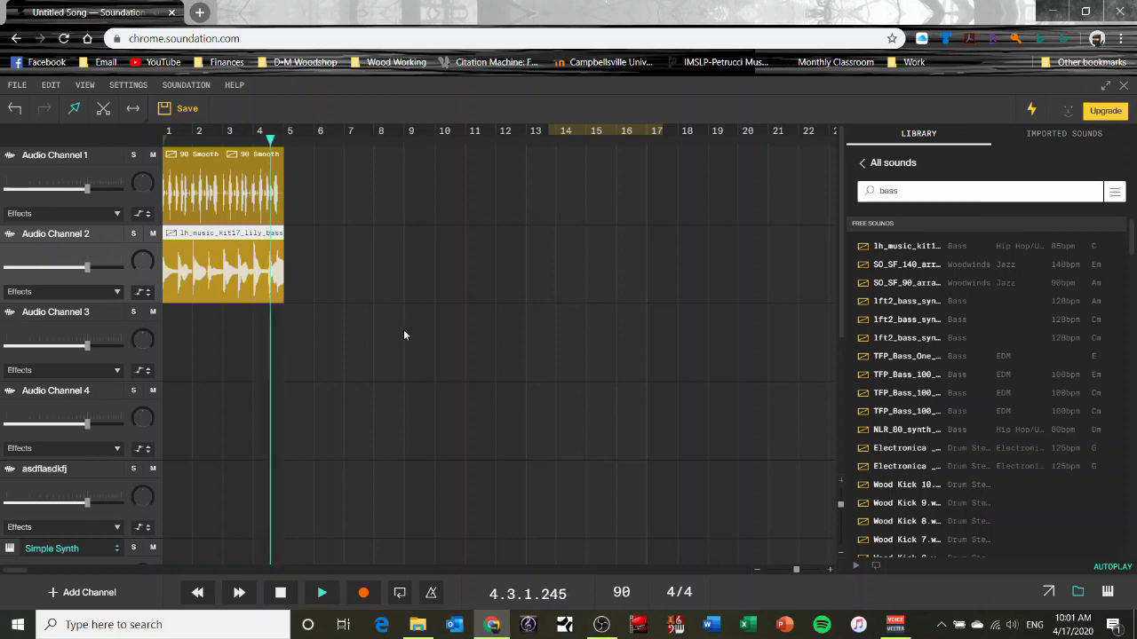
# Step: Stop the playback and search the sound library for guitar
pyautogui.moveTo(909, 191); pyautogui.dragTo(839, 196)
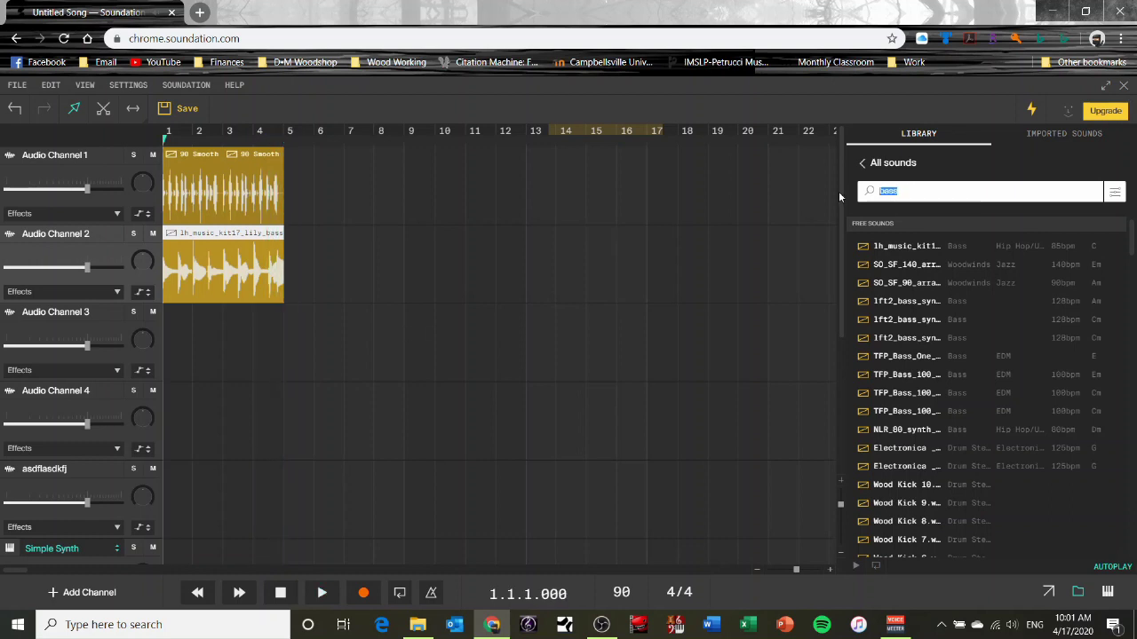
pyautogui.write('guitar')
# Step: Search the sound library for donkey and place the SoundScape Niedersachsen Tierwelt-wildlife sound at the start of Audio Channel 3
pyautogui.moveTo(904, 191); pyautogui.dragTo(843, 194)
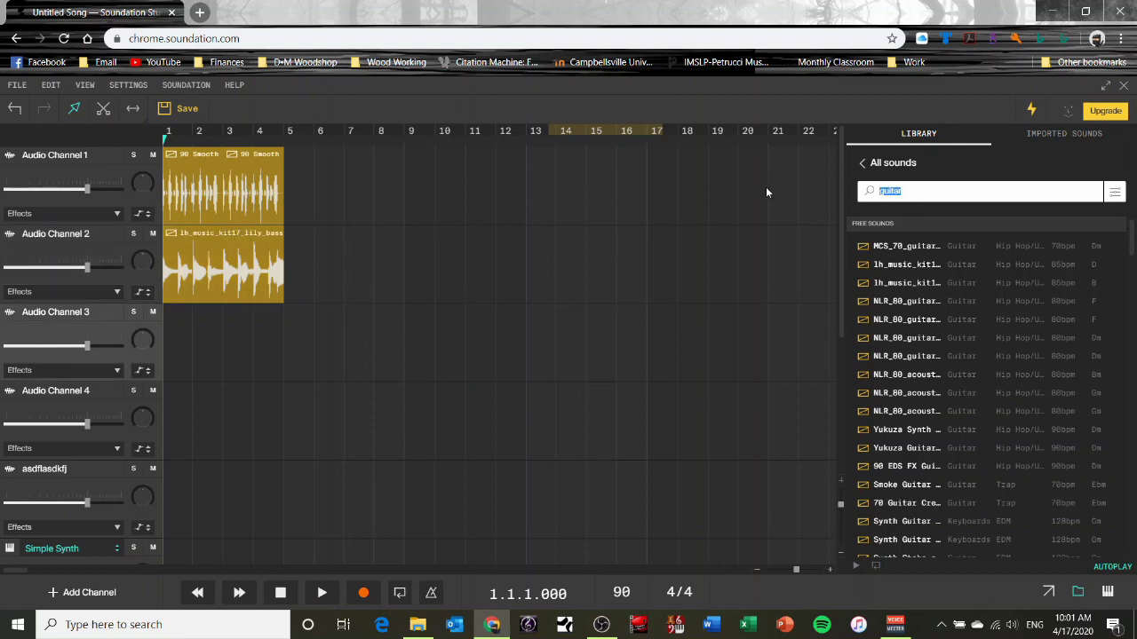
pyautogui.press('BackSpace')
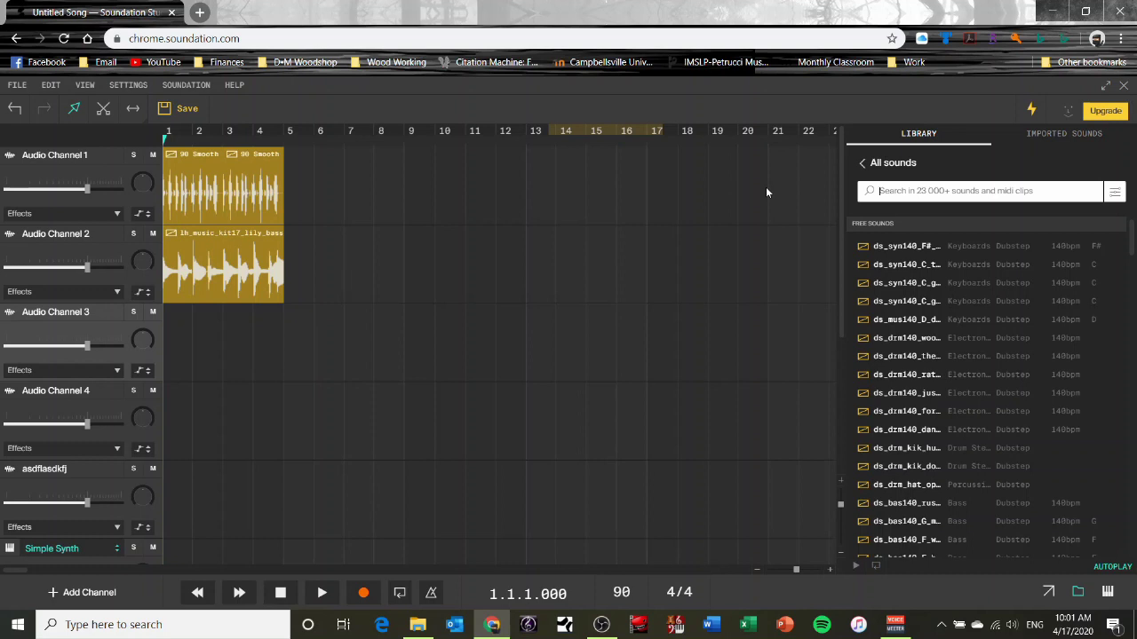
pyautogui.write('donkey')
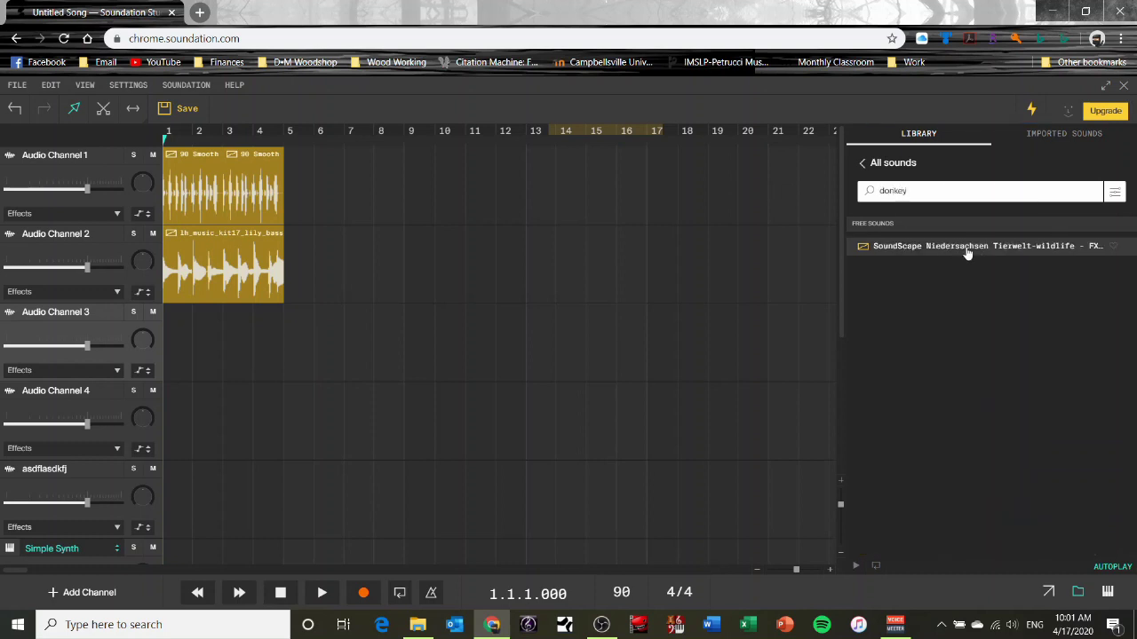
pyautogui.moveTo(959, 253); pyautogui.dragTo(213, 339)
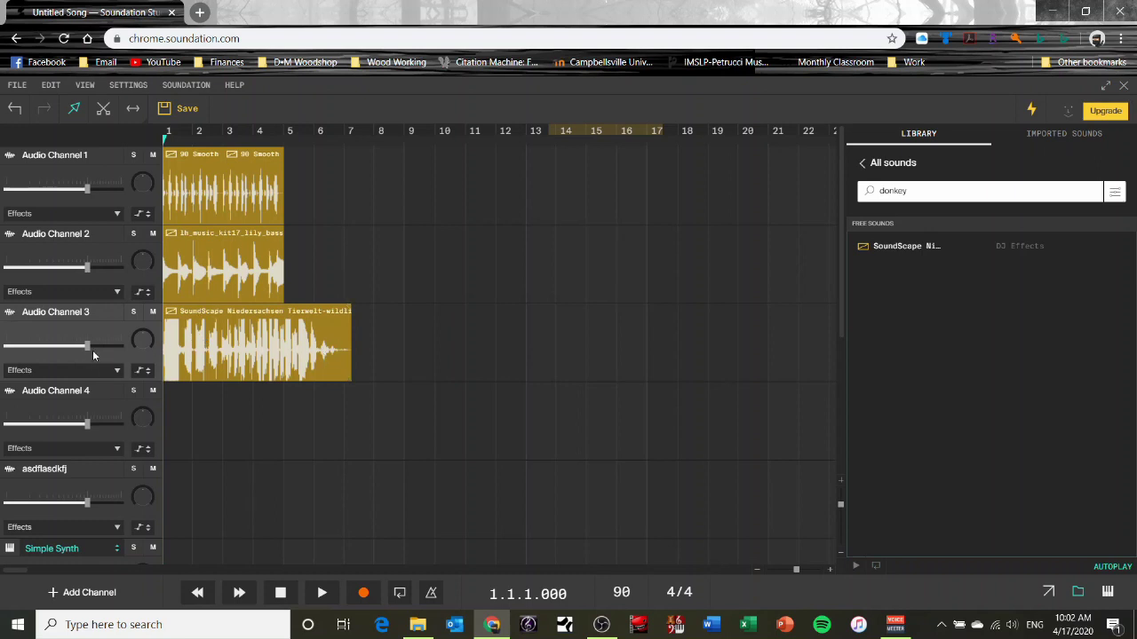
# Step: Lower the volume of Audio Channel 3 well below the other channels while checking the mix in playback
pyautogui.moveTo(74, 348); pyautogui.dragTo(59, 352)
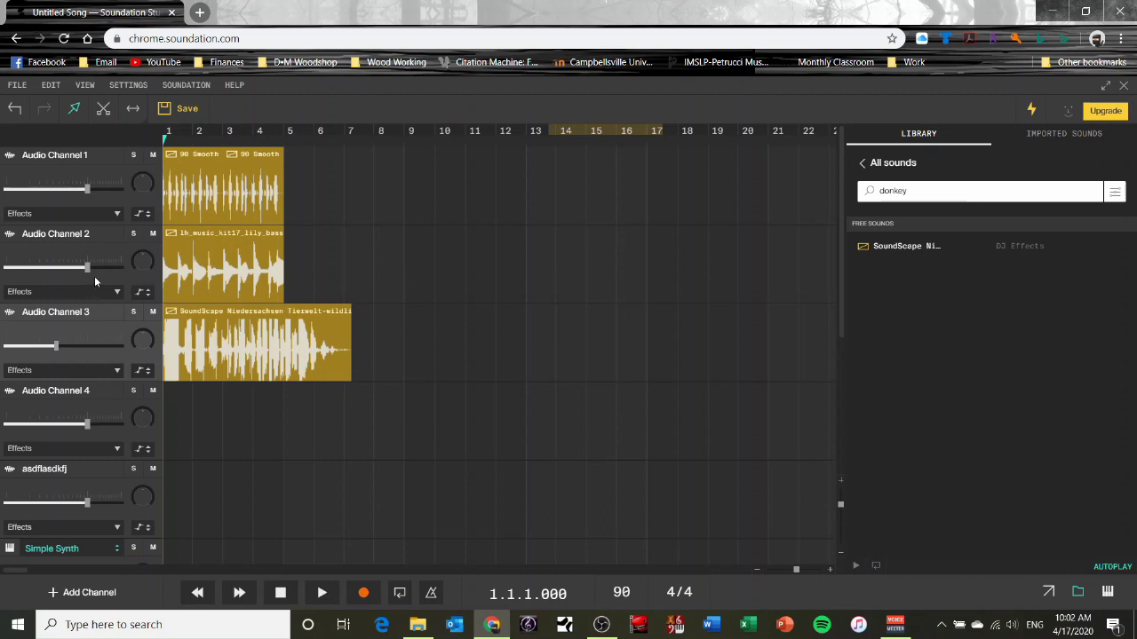
pyautogui.click(325, 597)
pyautogui.moveTo(56, 347); pyautogui.dragTo(40, 348)
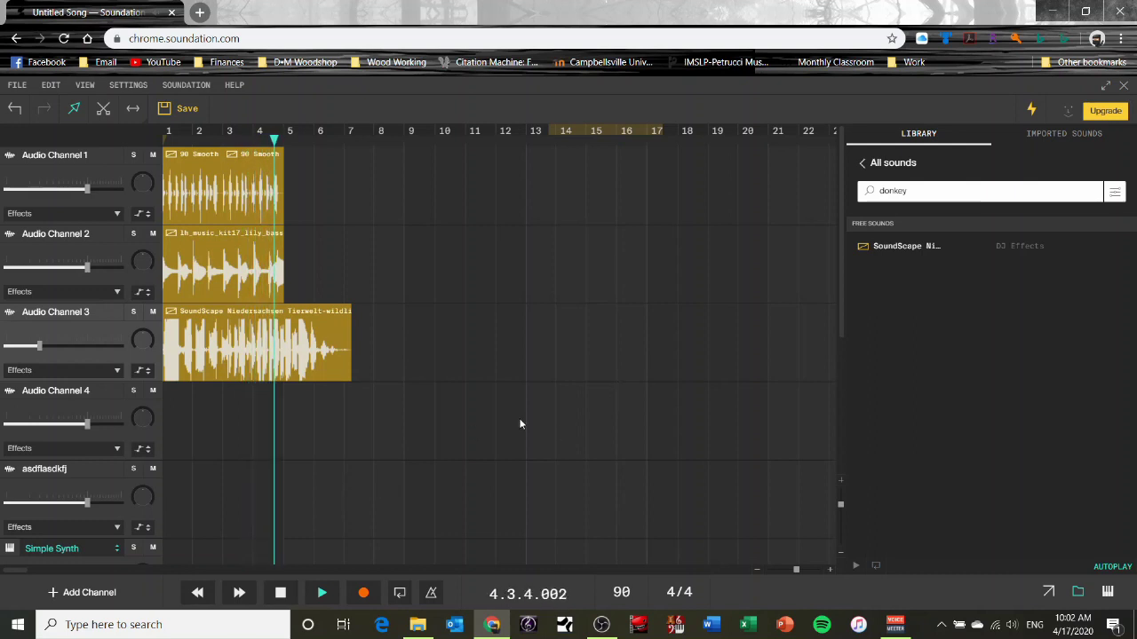
pyautogui.click(281, 594)
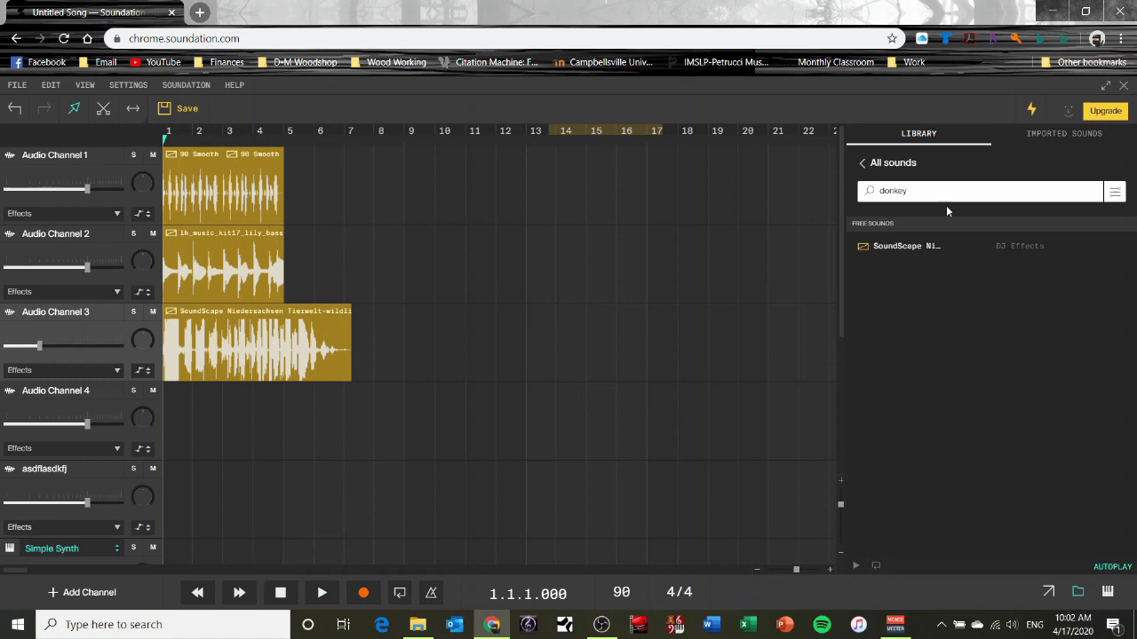
# Step: Clear the donkey search and open the Splice: Lo Fi Dreams Pack from the sound library
pyautogui.moveTo(910, 188); pyautogui.dragTo(865, 198)
pyautogui.press('BackSpace')
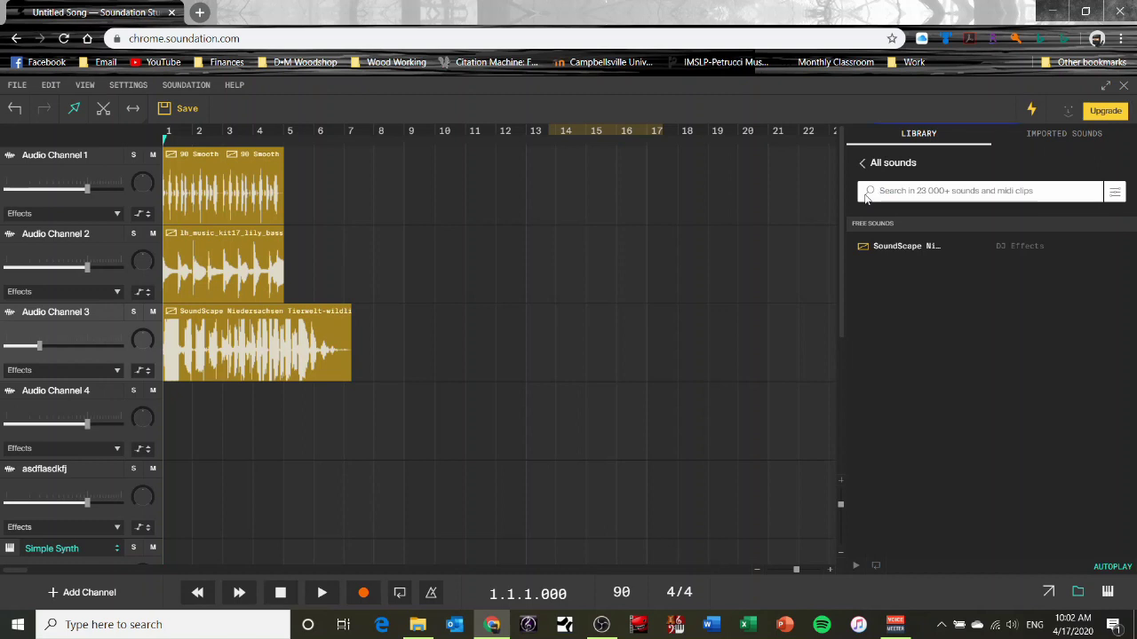
pyautogui.click(863, 163)
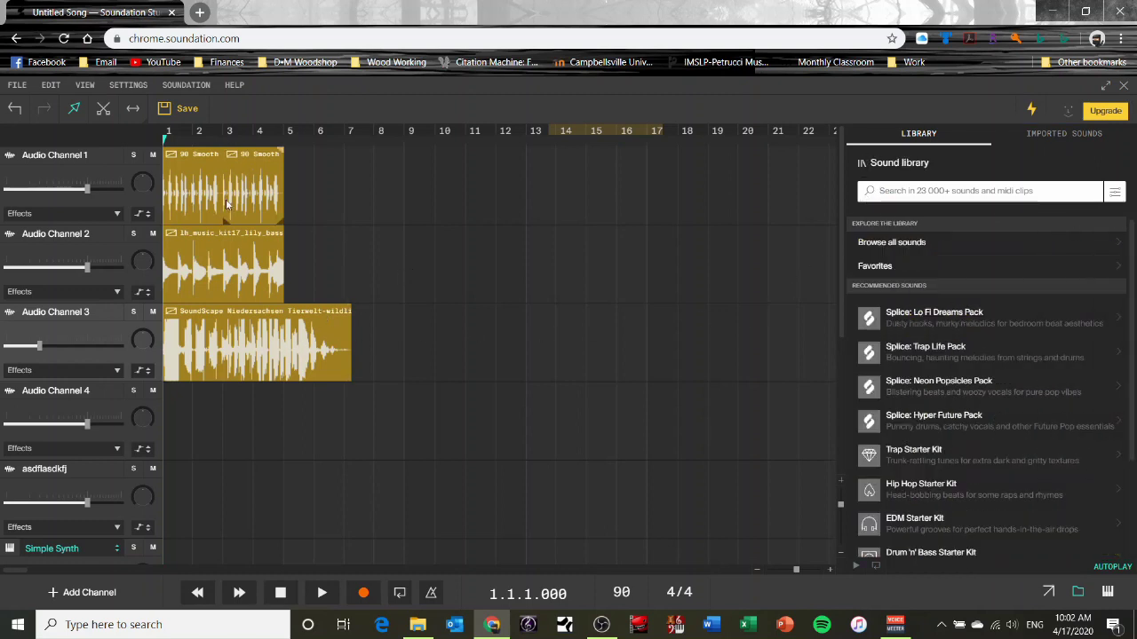
pyautogui.click(968, 192)
pyautogui.click(1006, 321)
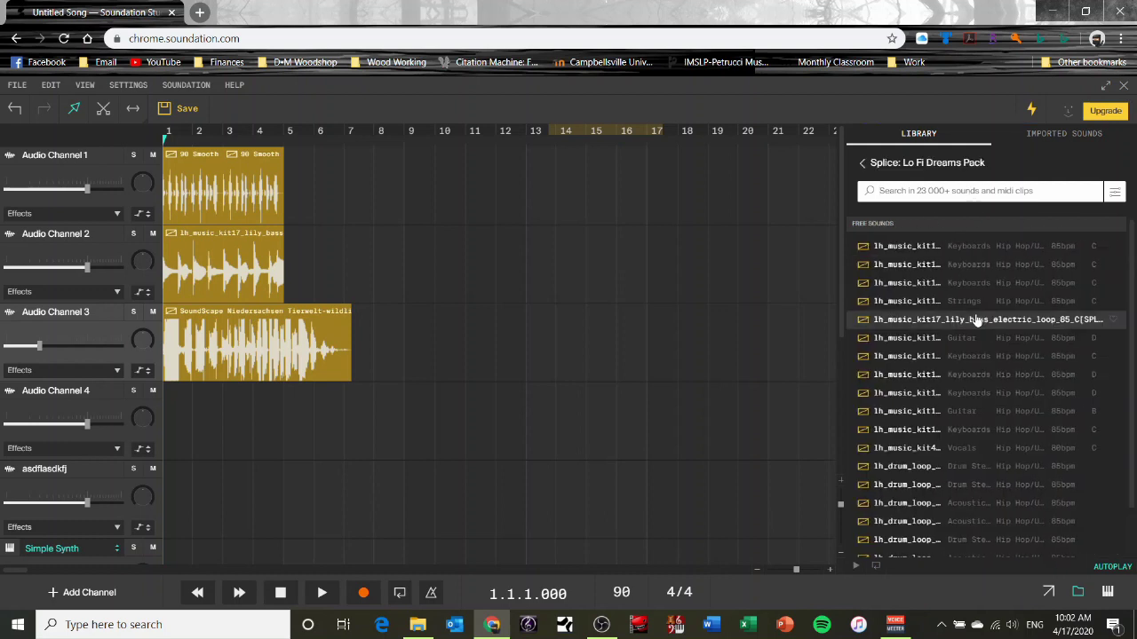
# Step: Place the lh_music_kit19_nap_synth loop near bar 6 and the lh_music_kit17_lily_harp loop near bar 10 in Audio Channel 1
pyautogui.moveTo(957, 254); pyautogui.dragTo(383, 169)
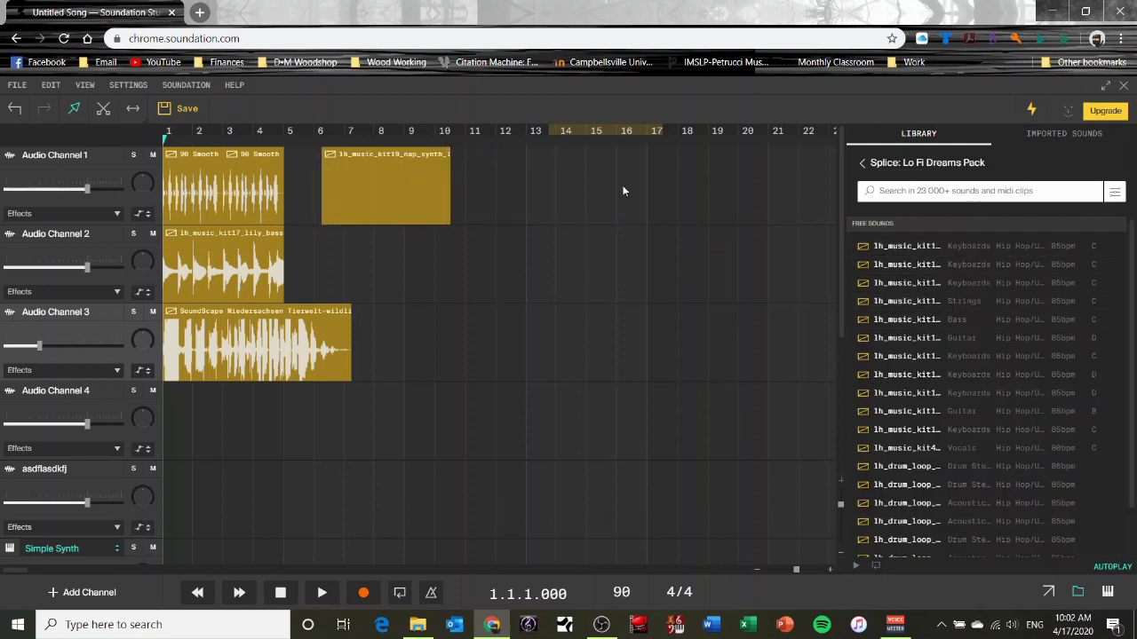
pyautogui.moveTo(1008, 300); pyautogui.dragTo(499, 183)
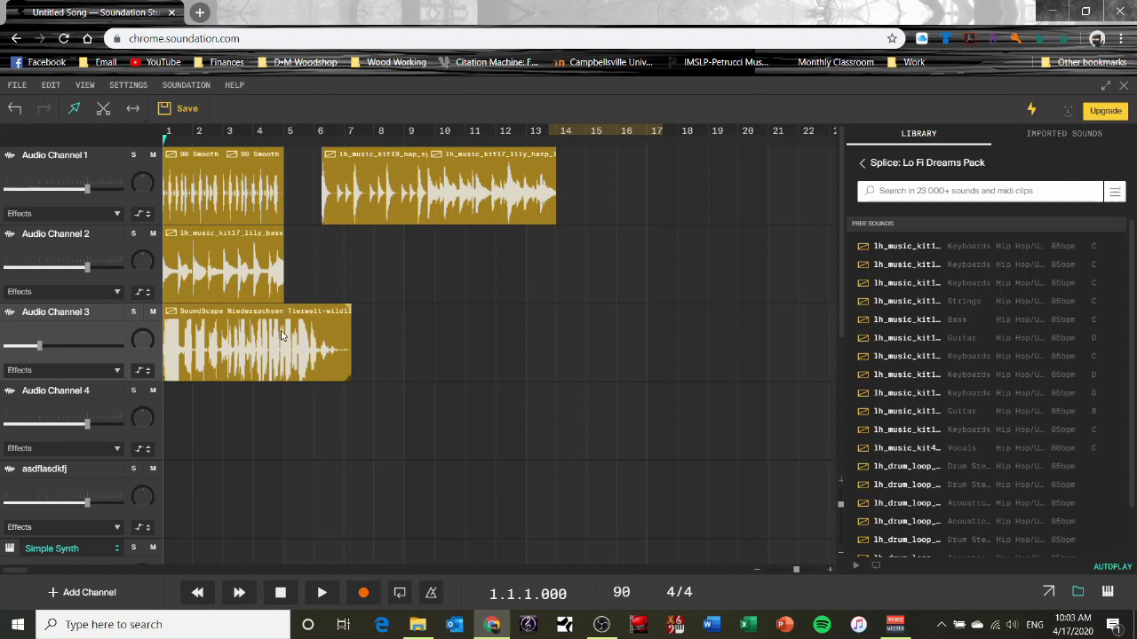
pyautogui.scroll(-5, 30, 216)
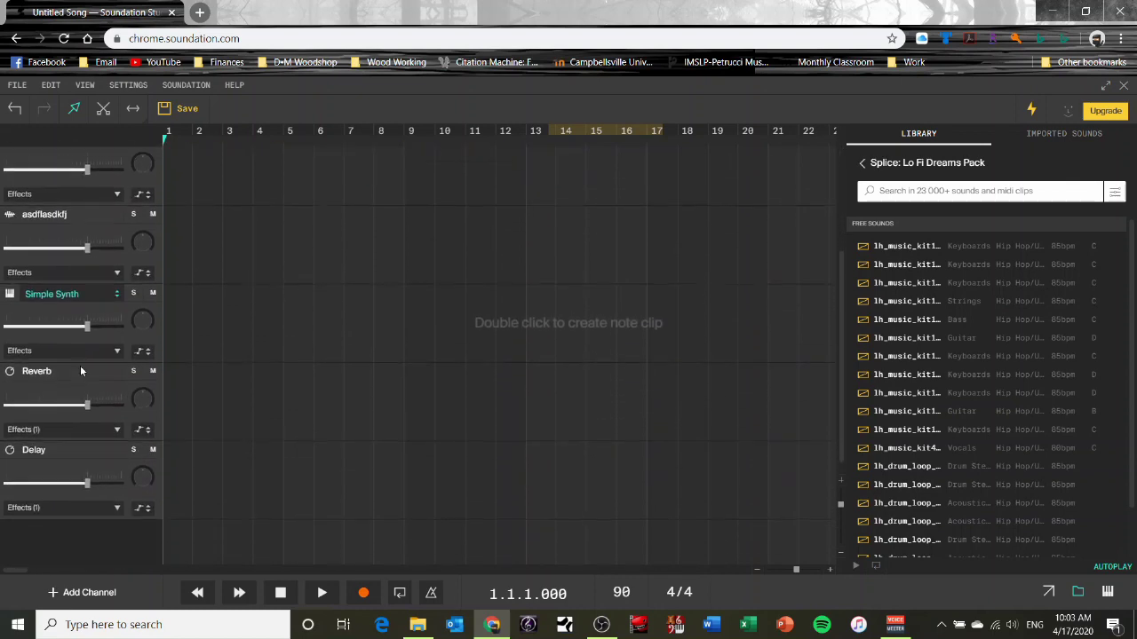
pyautogui.scroll(5, 44, 429)
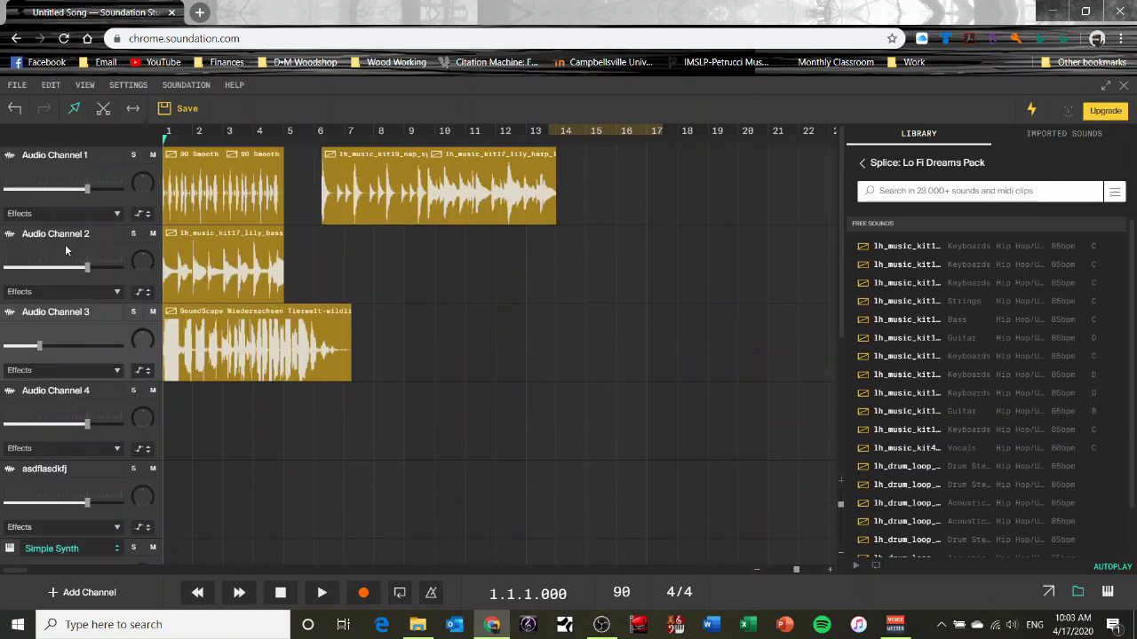
# Step: Add a Reverb effect to Audio Channel 3 and close its settings window
pyautogui.click(117, 214)
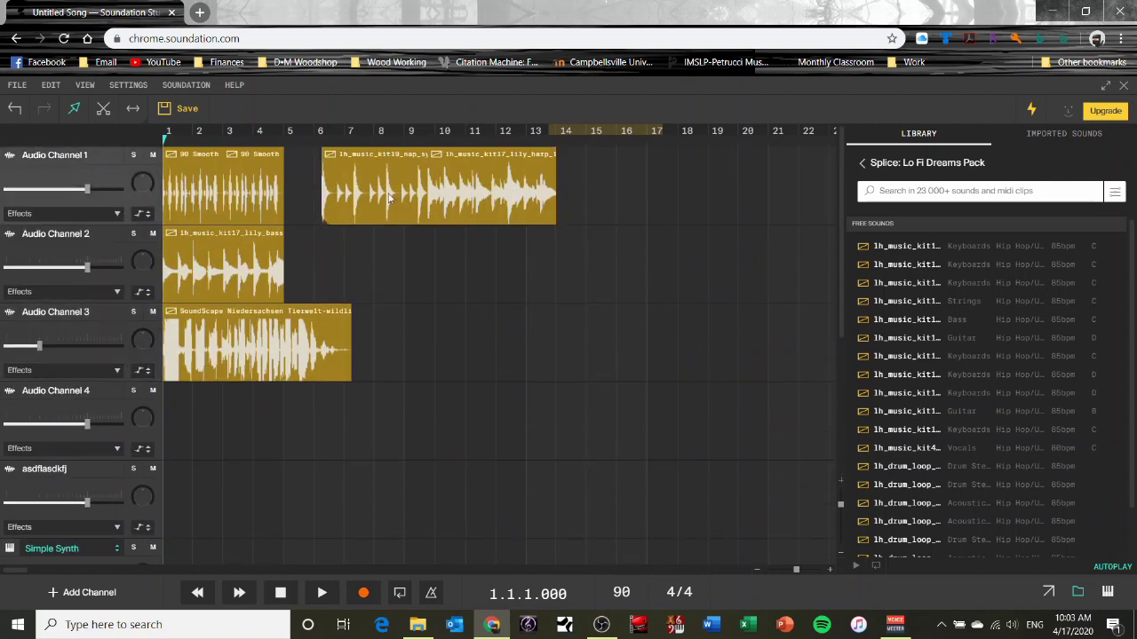
pyautogui.click(117, 372)
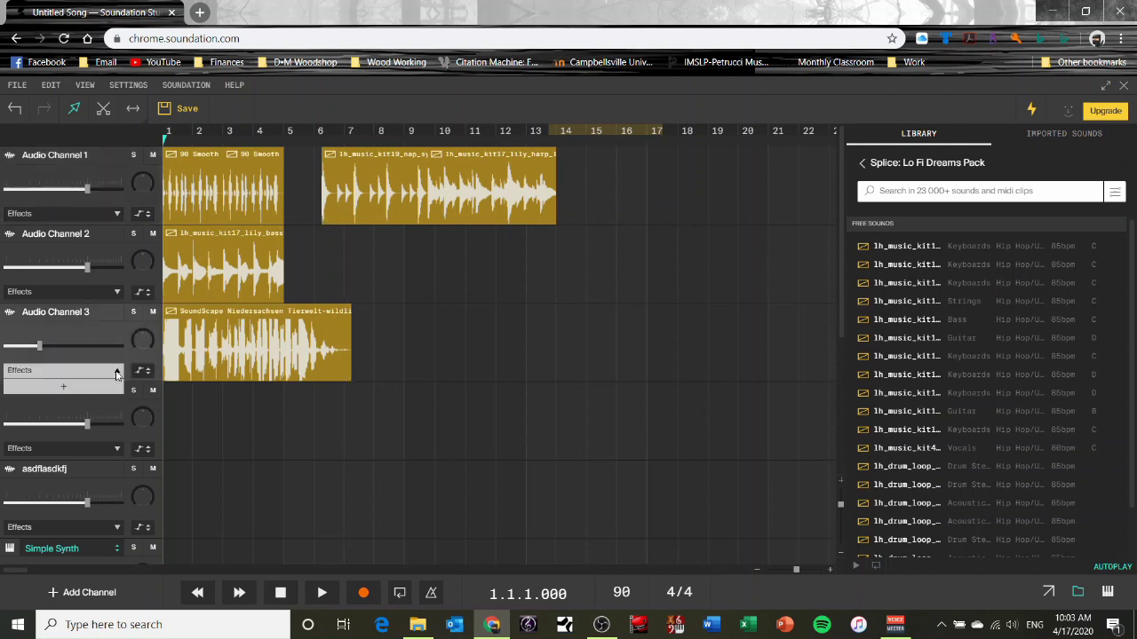
pyautogui.click(75, 388)
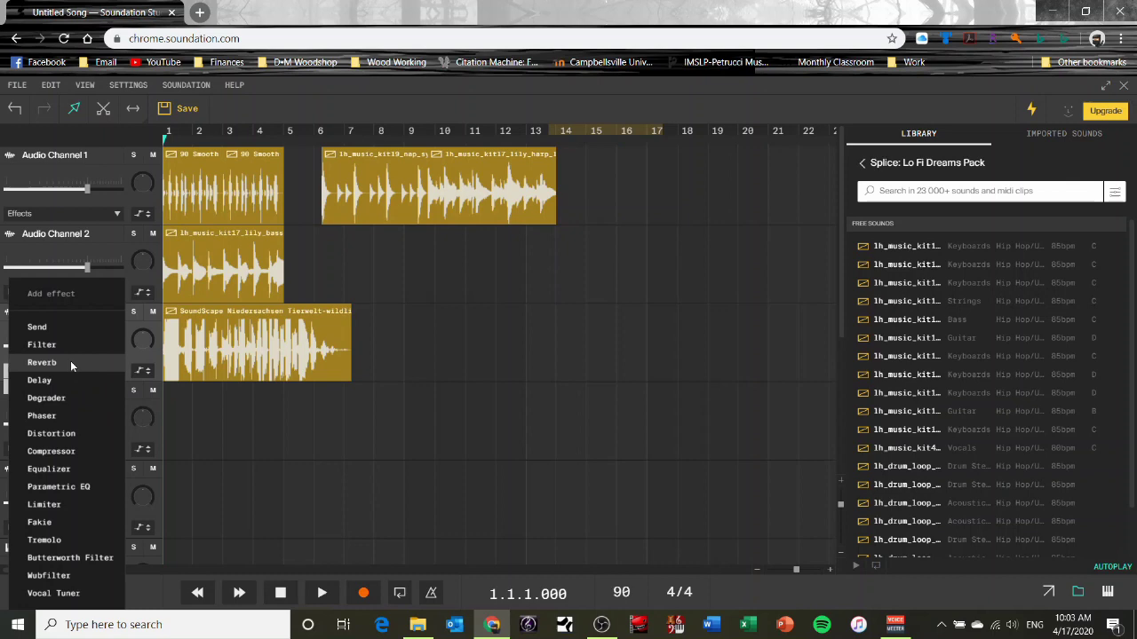
pyautogui.click(70, 360)
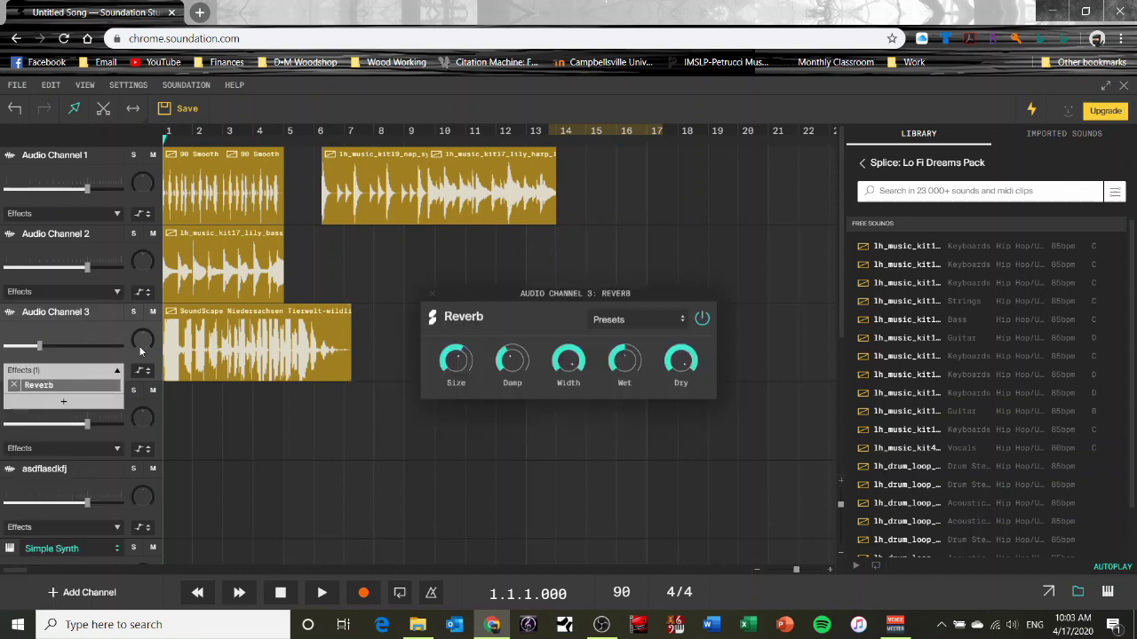
pyautogui.scroll(-4, 48, 374)
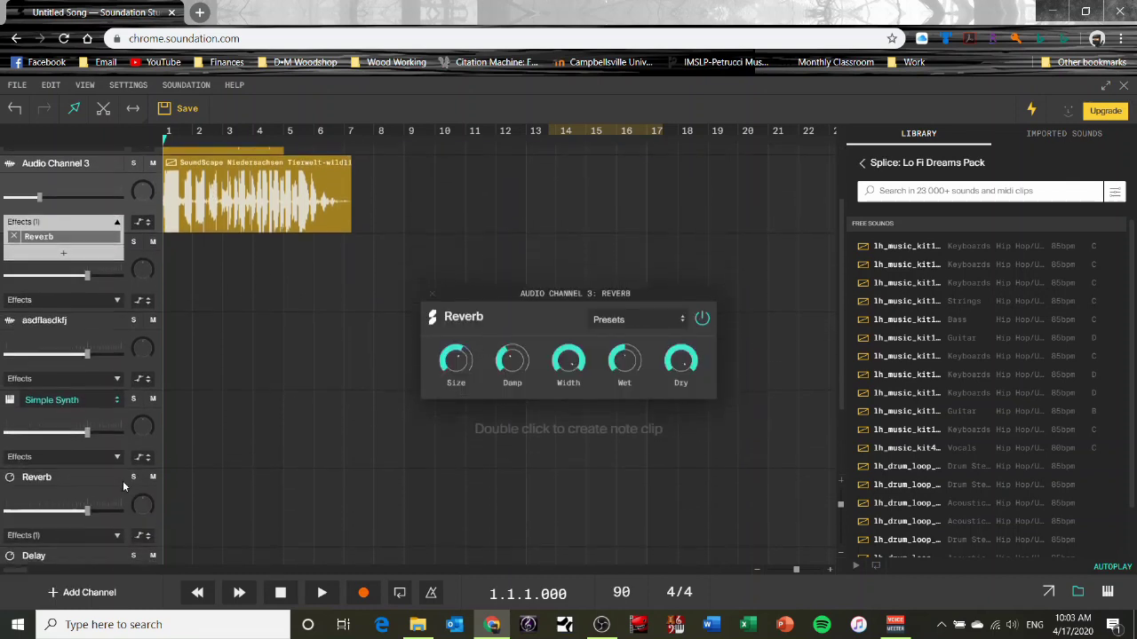
pyautogui.scroll(3, 177, 444)
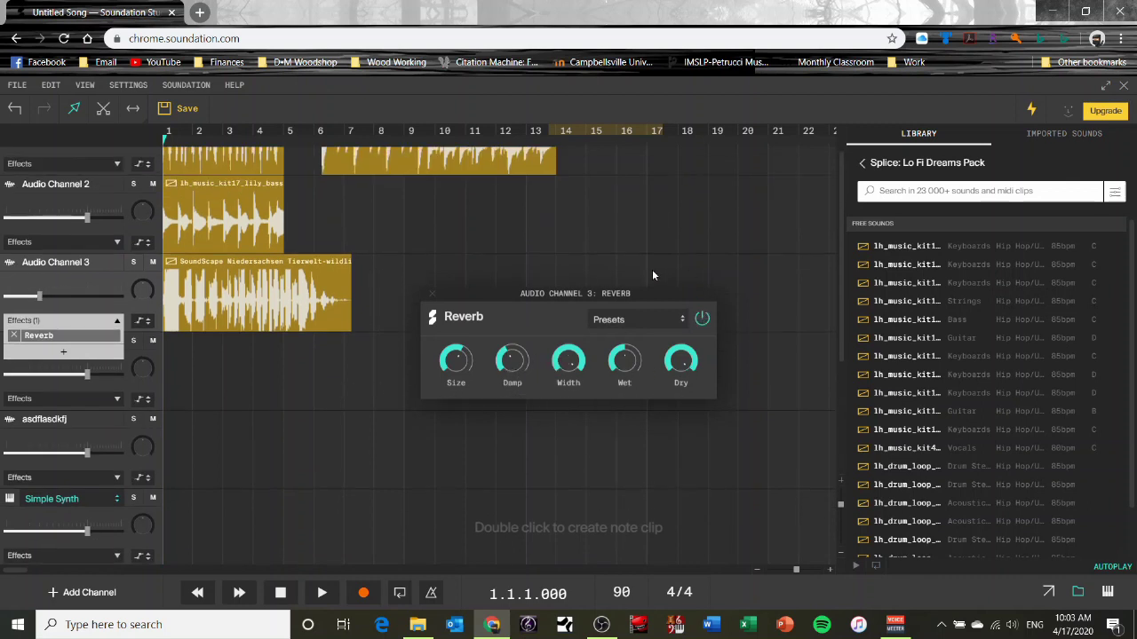
pyautogui.click(432, 296)
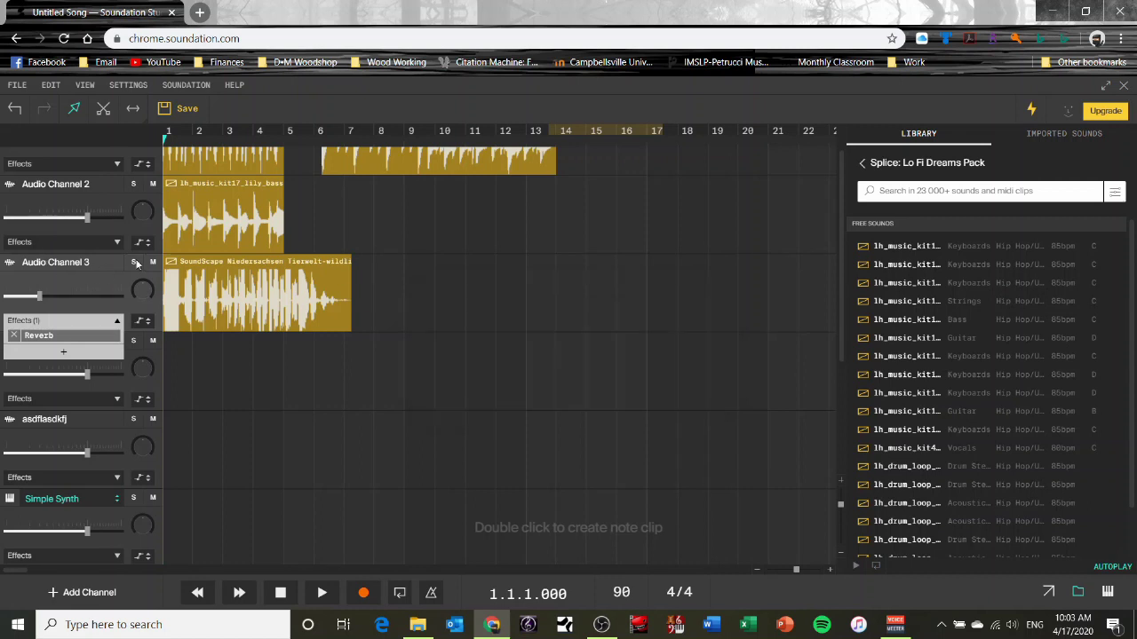
# Step: Solo Audio Channel 3, collapse its effects list, and try switching the channel between mute and solo
pyautogui.scroll(1, 308, 329)
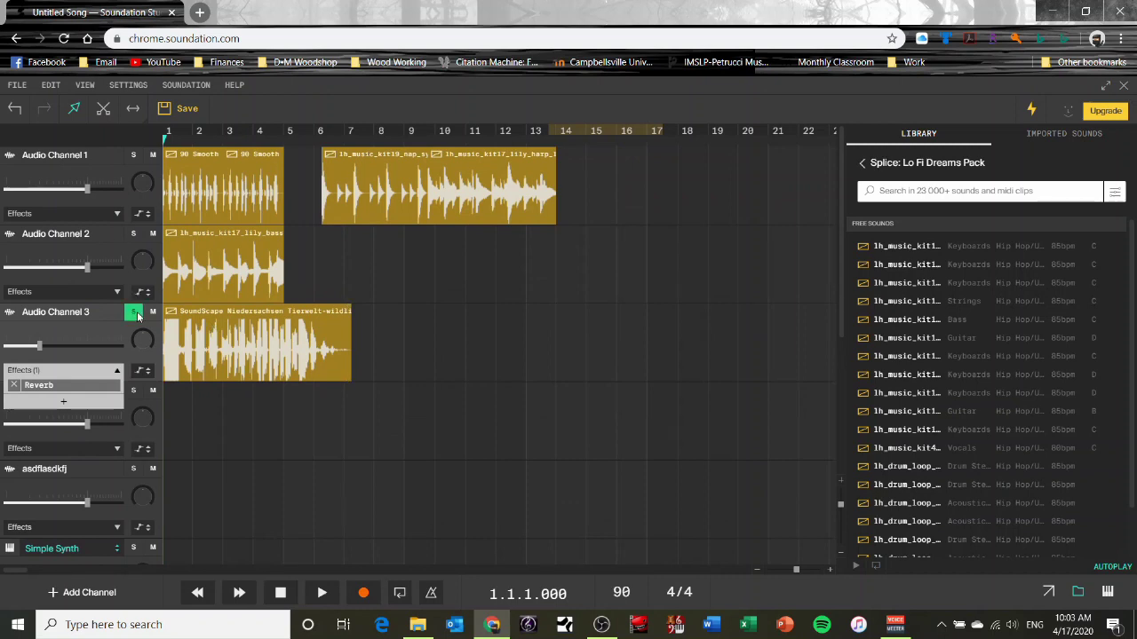
pyautogui.click(136, 314)
pyautogui.click(136, 313)
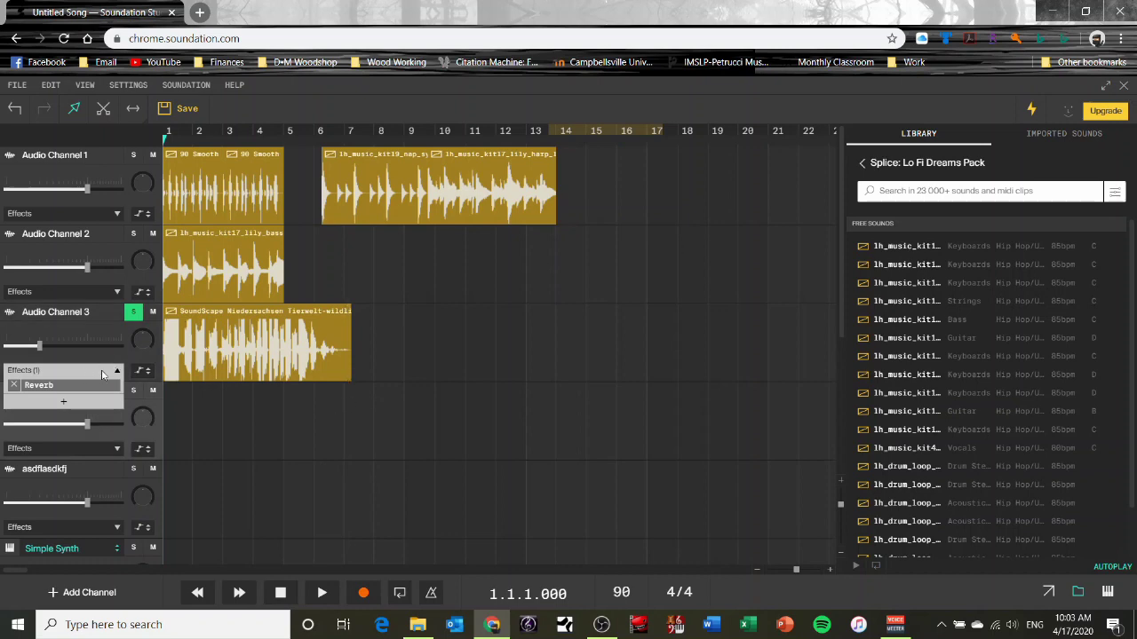
pyautogui.click(117, 370)
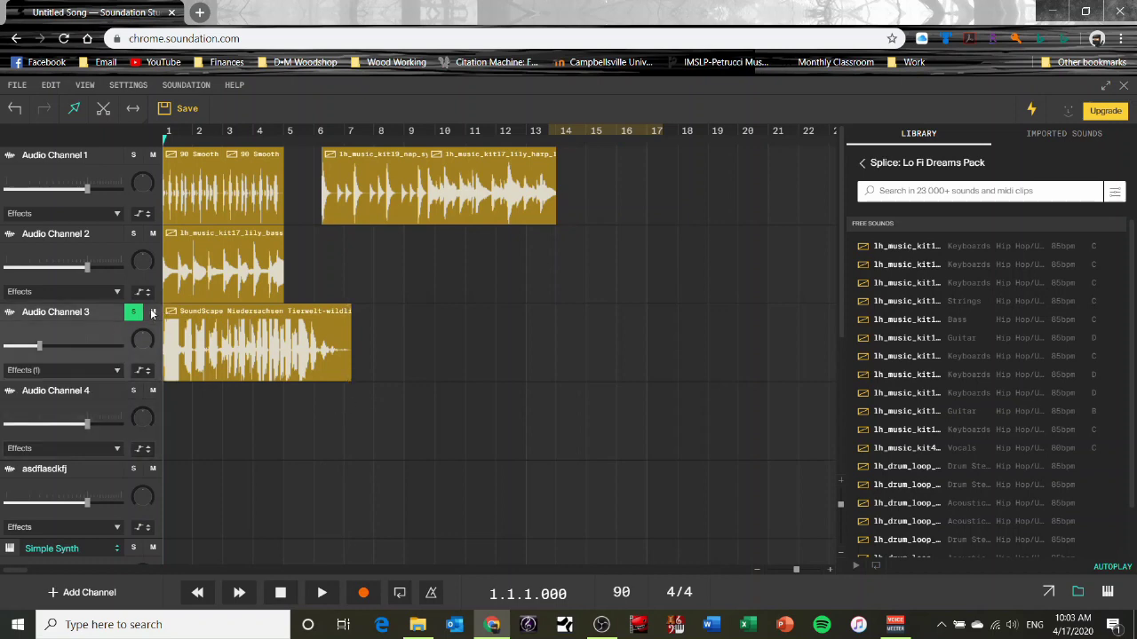
pyautogui.click(153, 312)
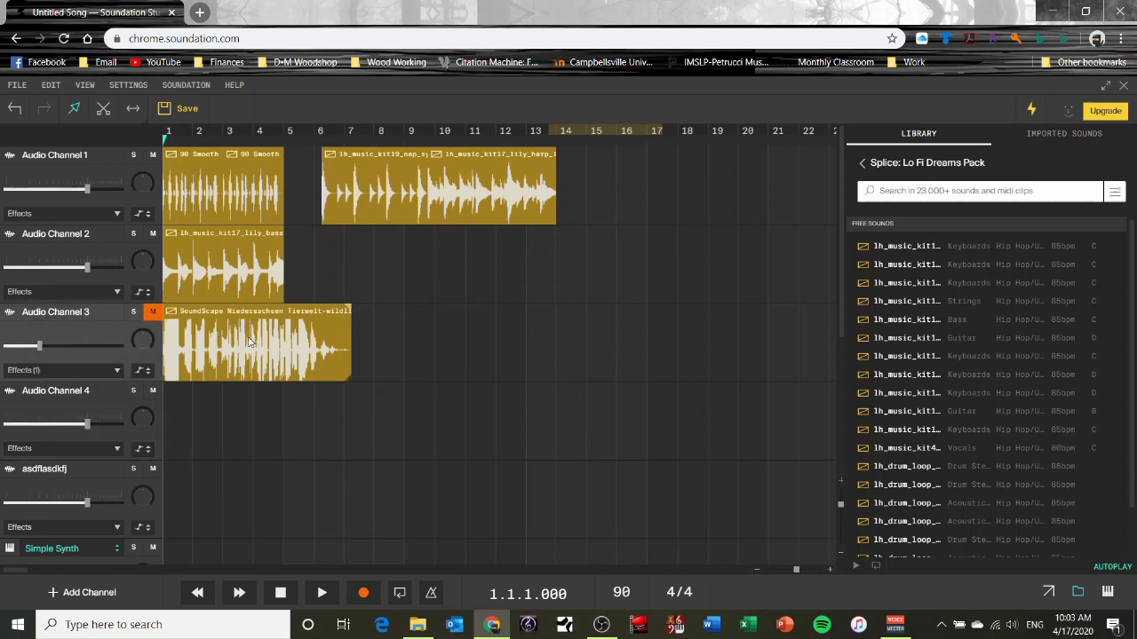
pyautogui.click(134, 312)
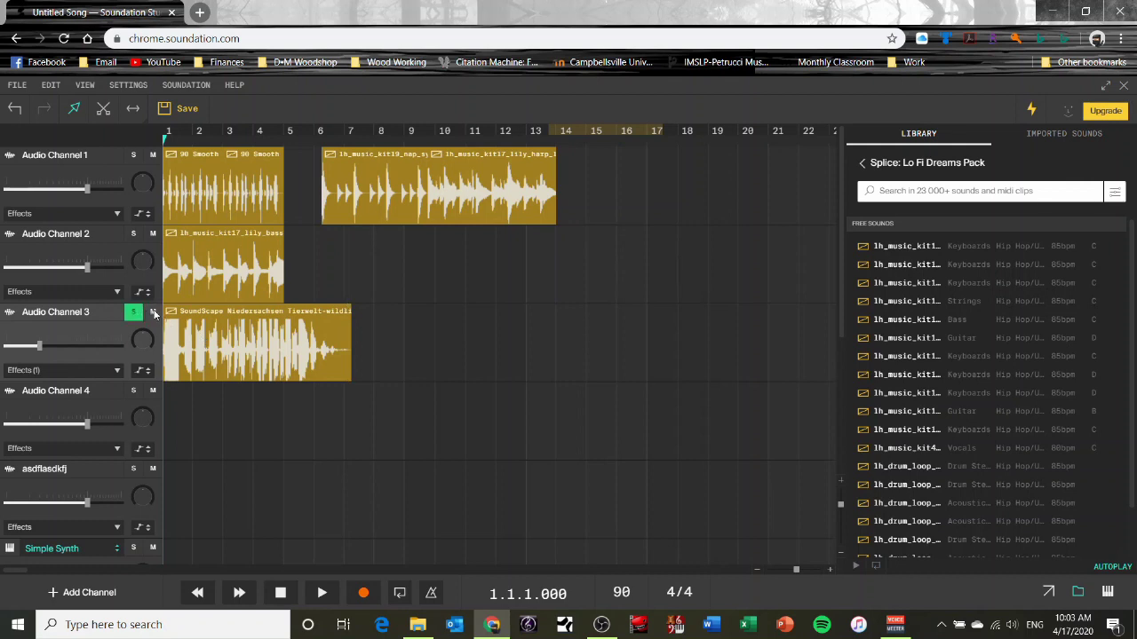
# Step: Try soloing Audio Channels 2 and 3 together, and then muting both of them instead
pyautogui.click(133, 235)
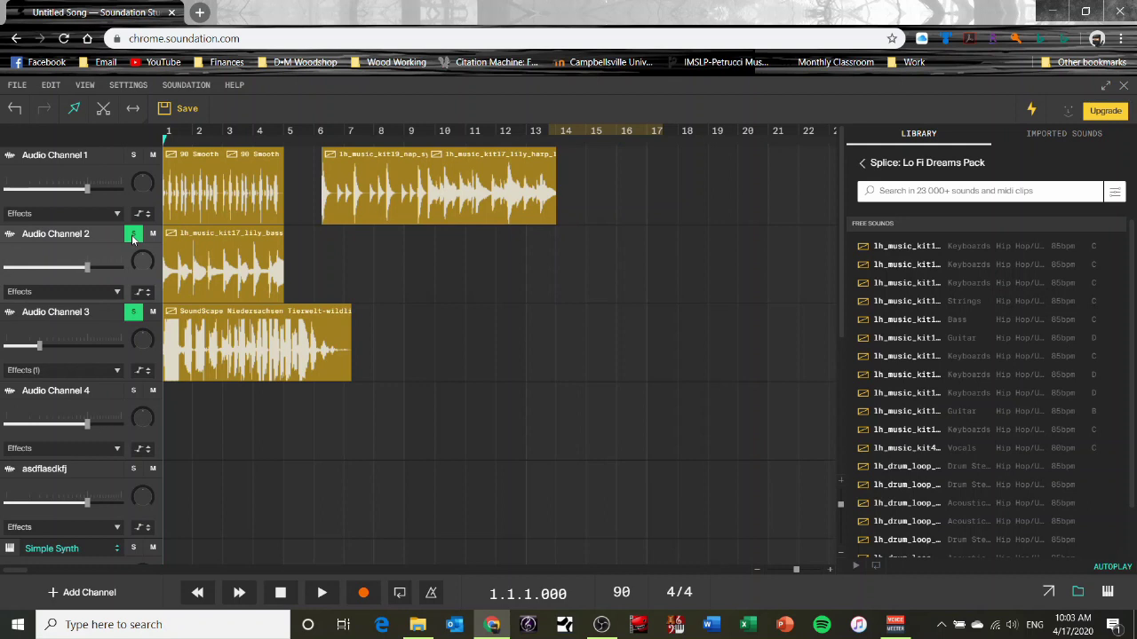
pyautogui.click(133, 311)
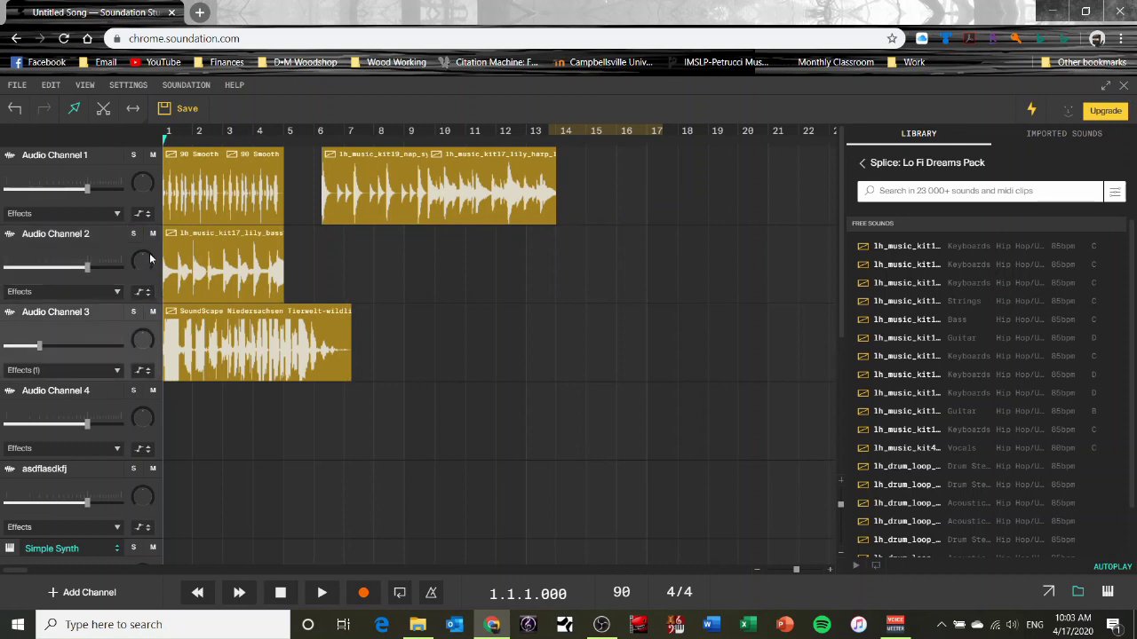
pyautogui.click(152, 233)
pyautogui.click(153, 314)
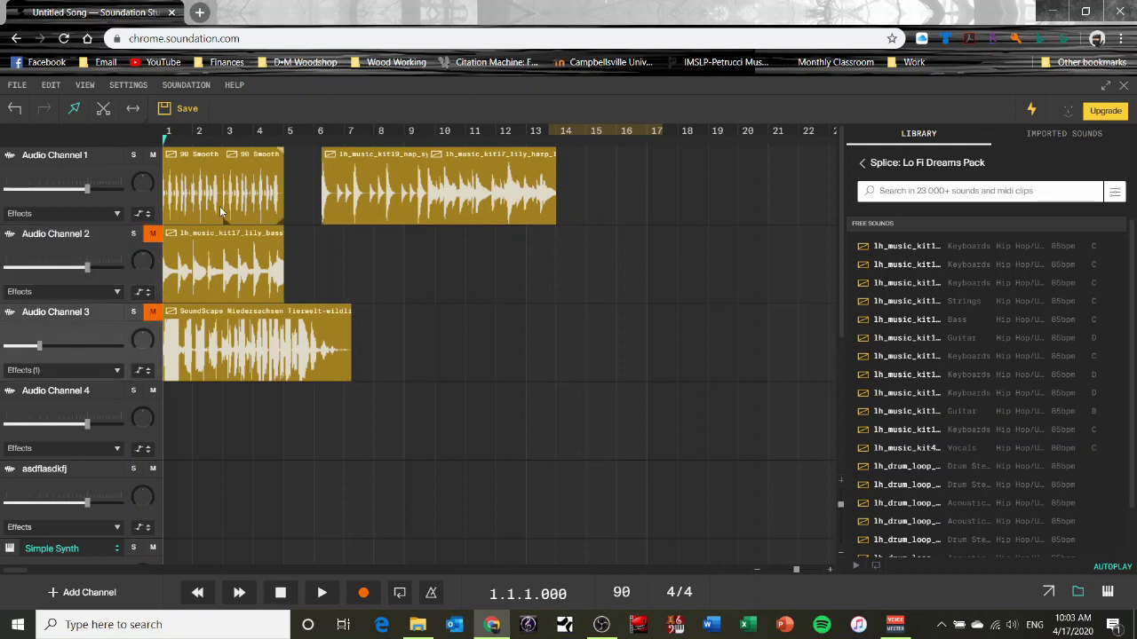
# Step: Clear the mutes on Audio Channels 2 and 3, and play back the song with only Audio Channel 3 soloed
pyautogui.click(153, 234)
pyautogui.click(154, 314)
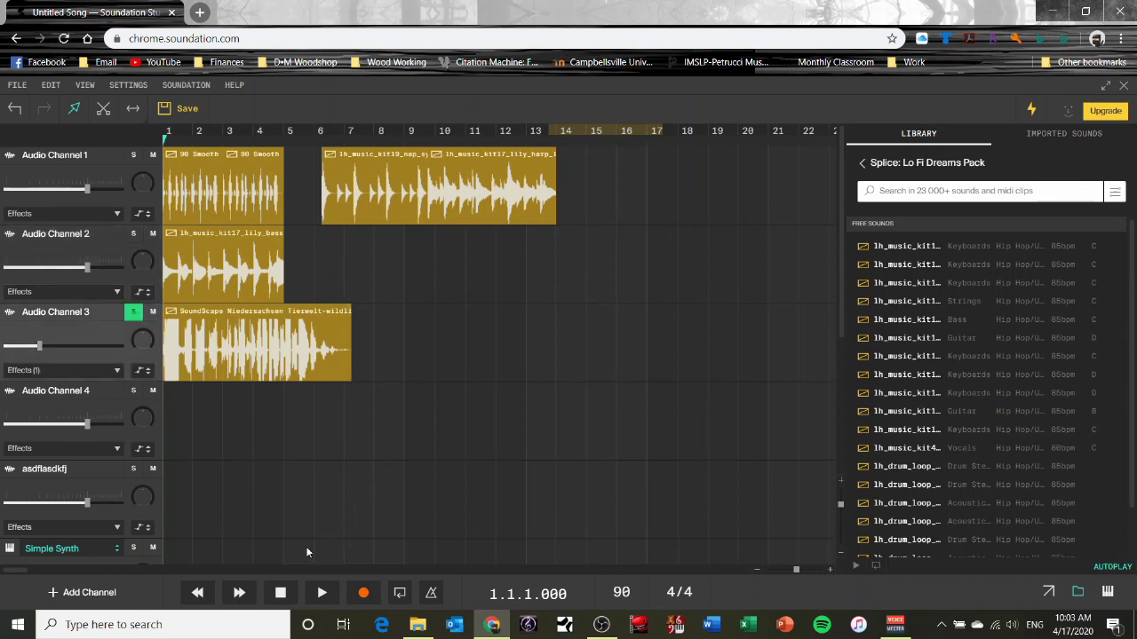
pyautogui.click(321, 593)
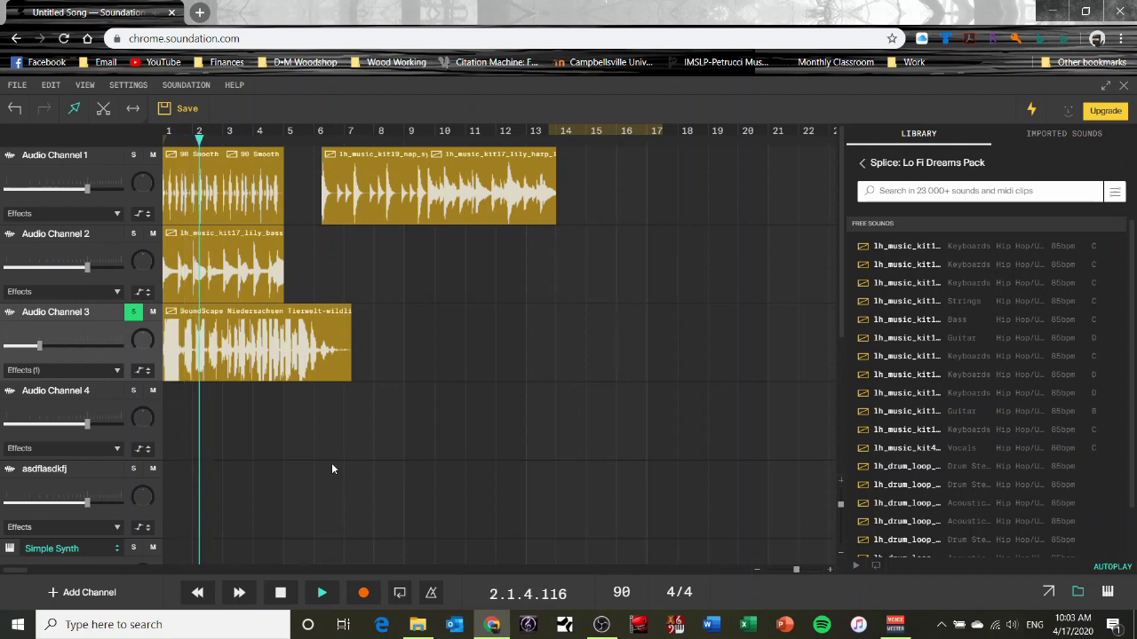
pyautogui.click(280, 595)
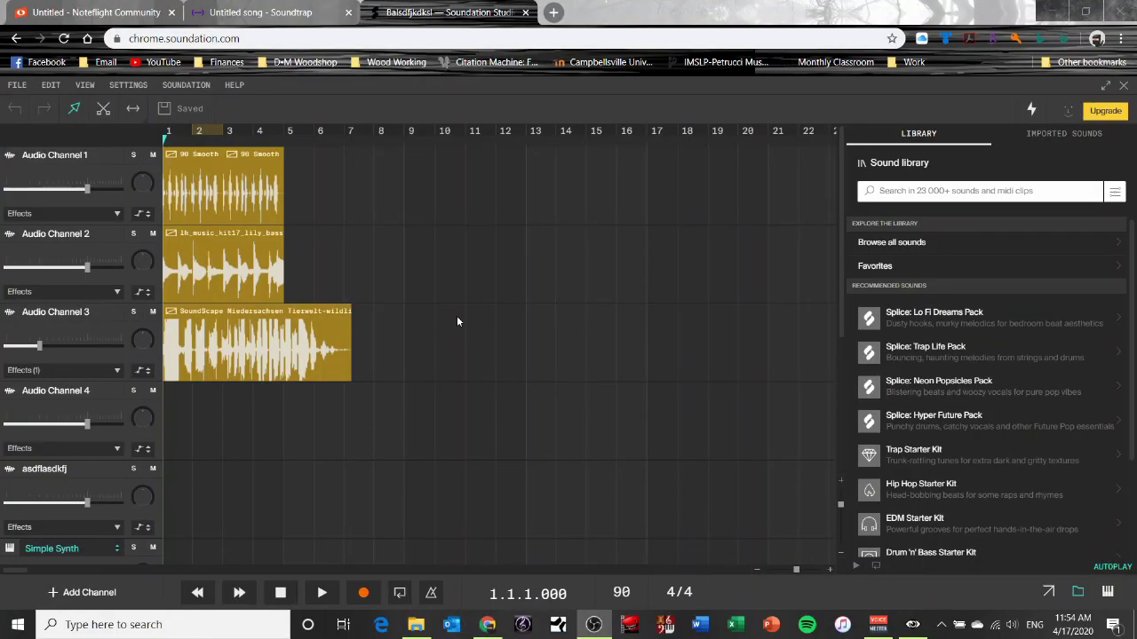
# Step: Export the song's audio in the LO-RES MP3 format at 192 kbps
pyautogui.scroll(-1, 266, 222)
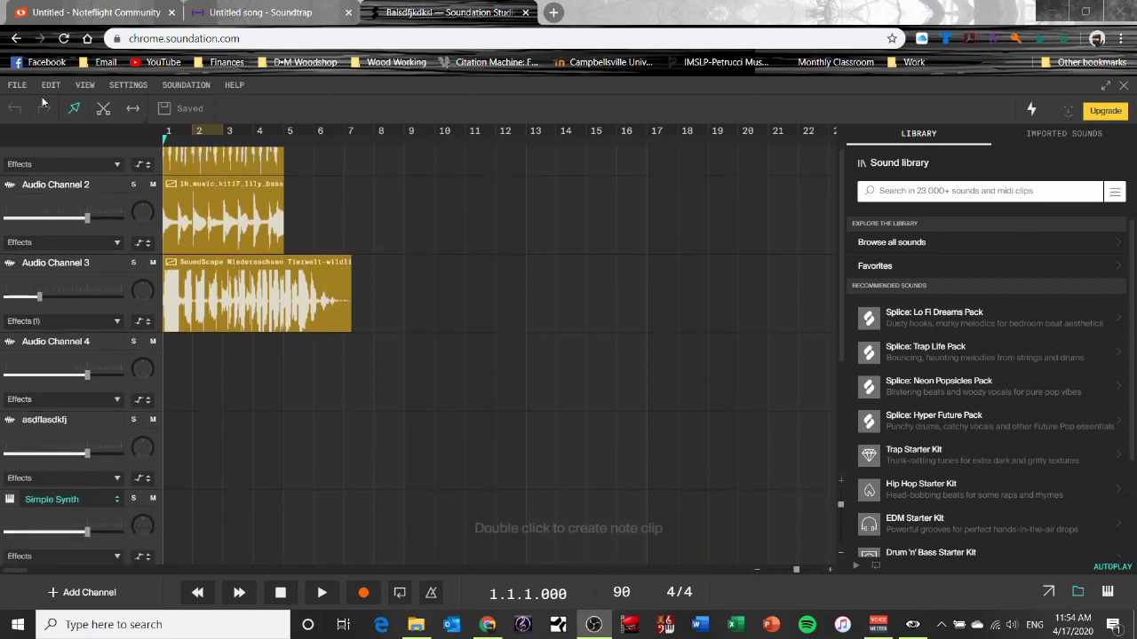
pyautogui.click(22, 89)
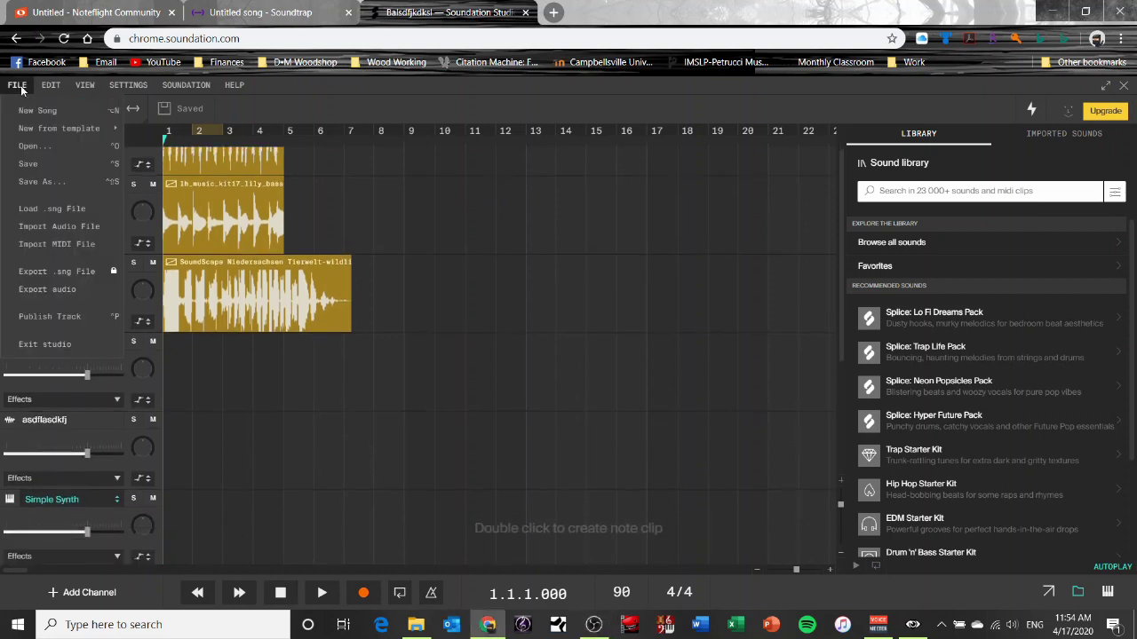
pyautogui.click(75, 296)
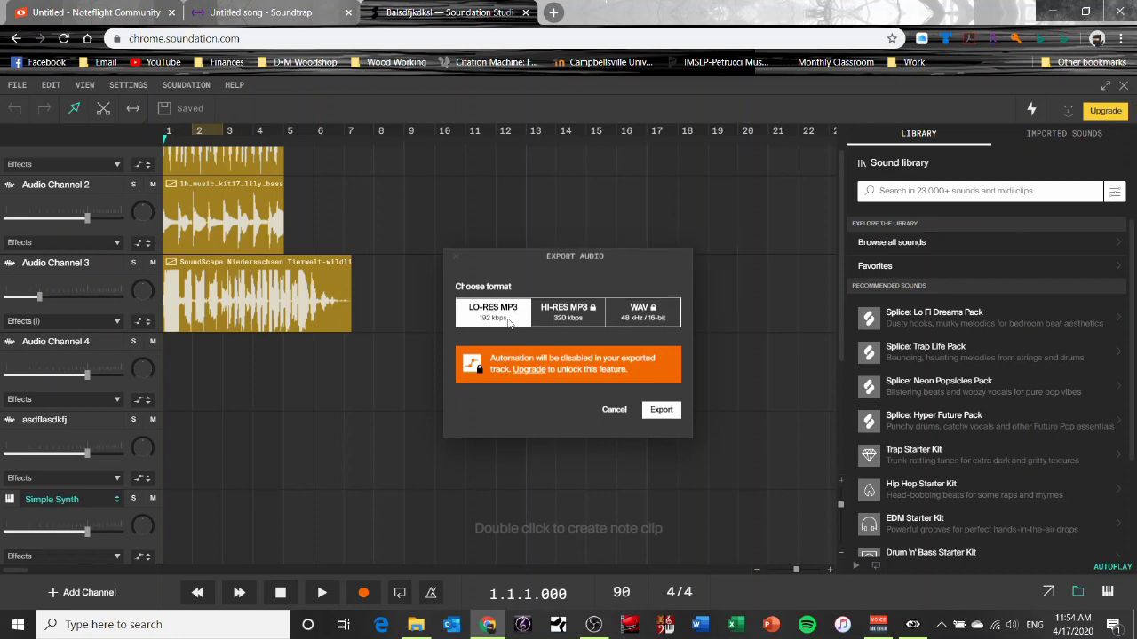
pyautogui.click(659, 409)
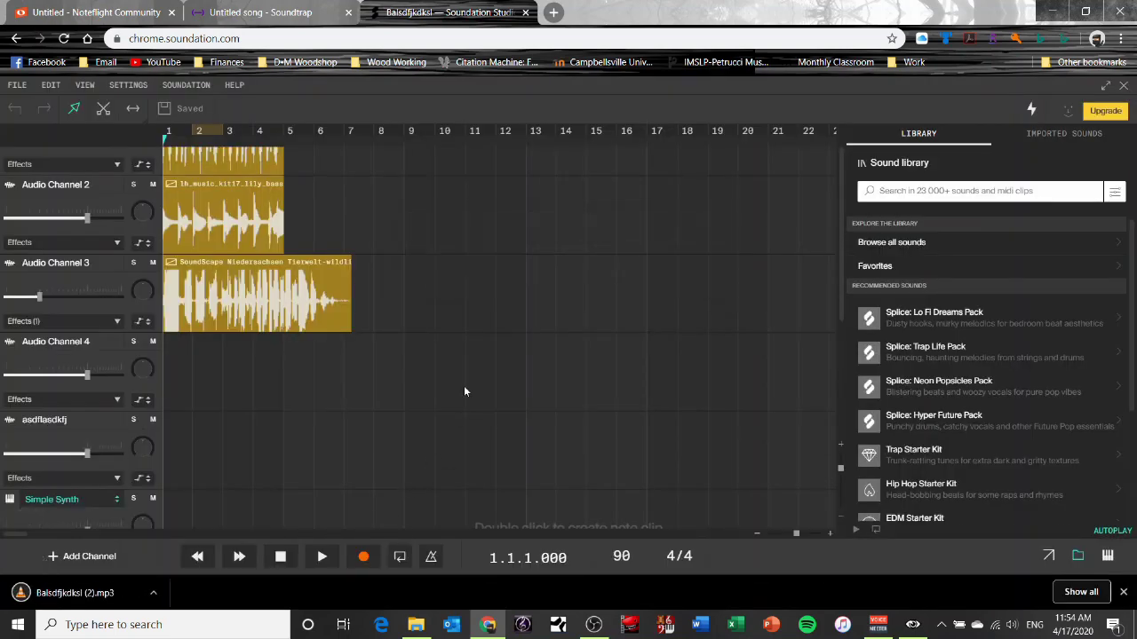
# Step: Switch to the Untitled song in Soundtrap and examine the project's audio and MIDI export options
pyautogui.scroll(-1, 358, 238)
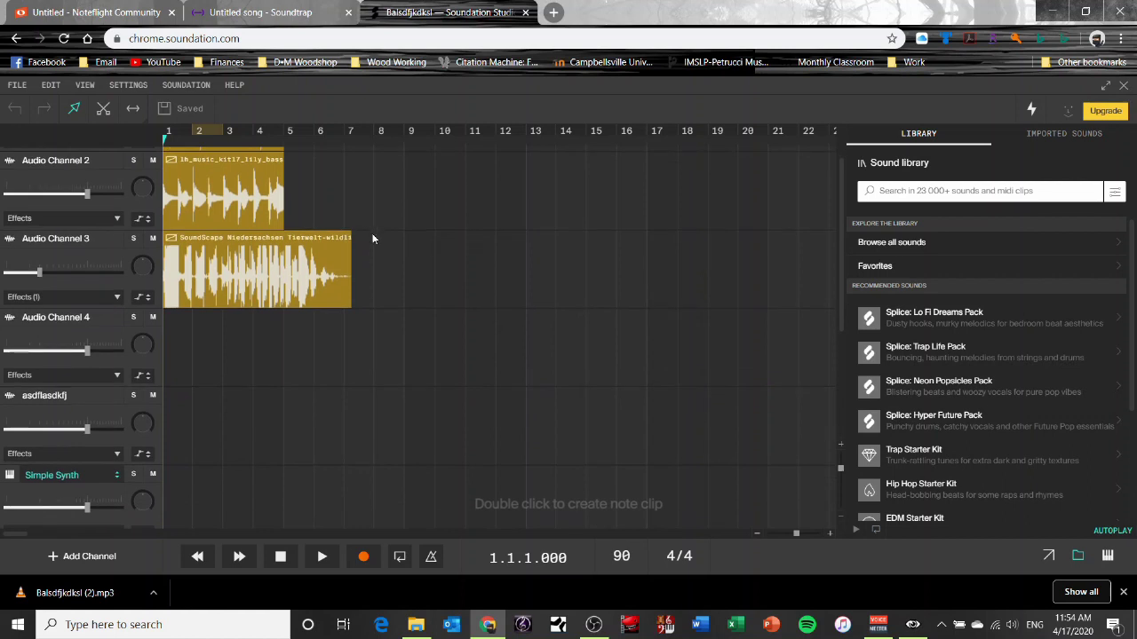
pyautogui.click(278, 12)
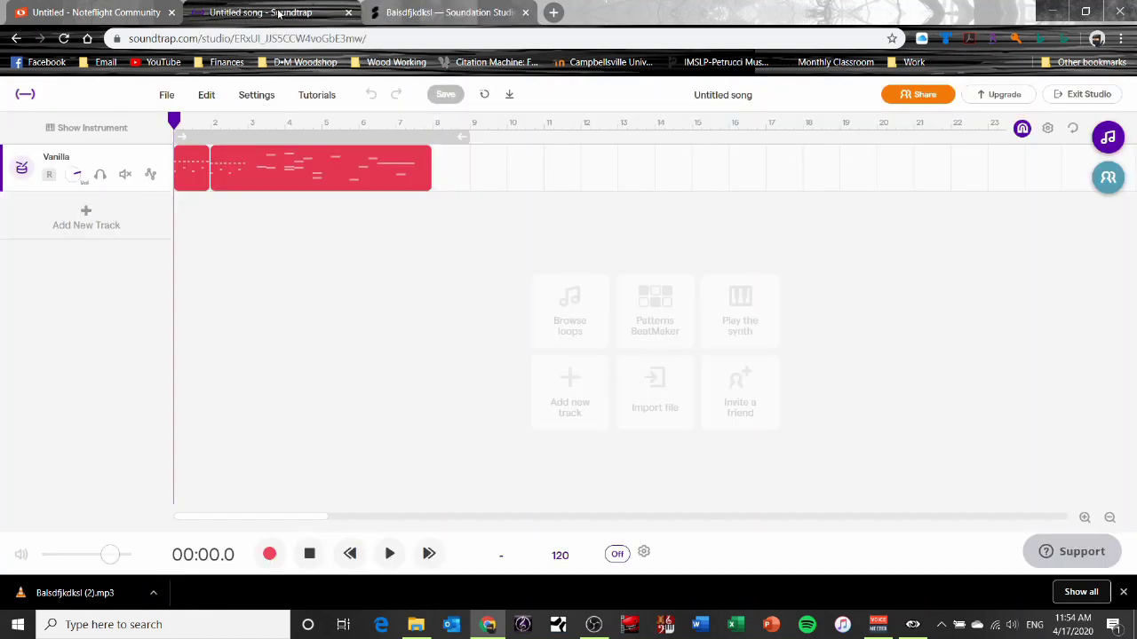
pyautogui.click(168, 97)
pyautogui.moveTo(241, 338)
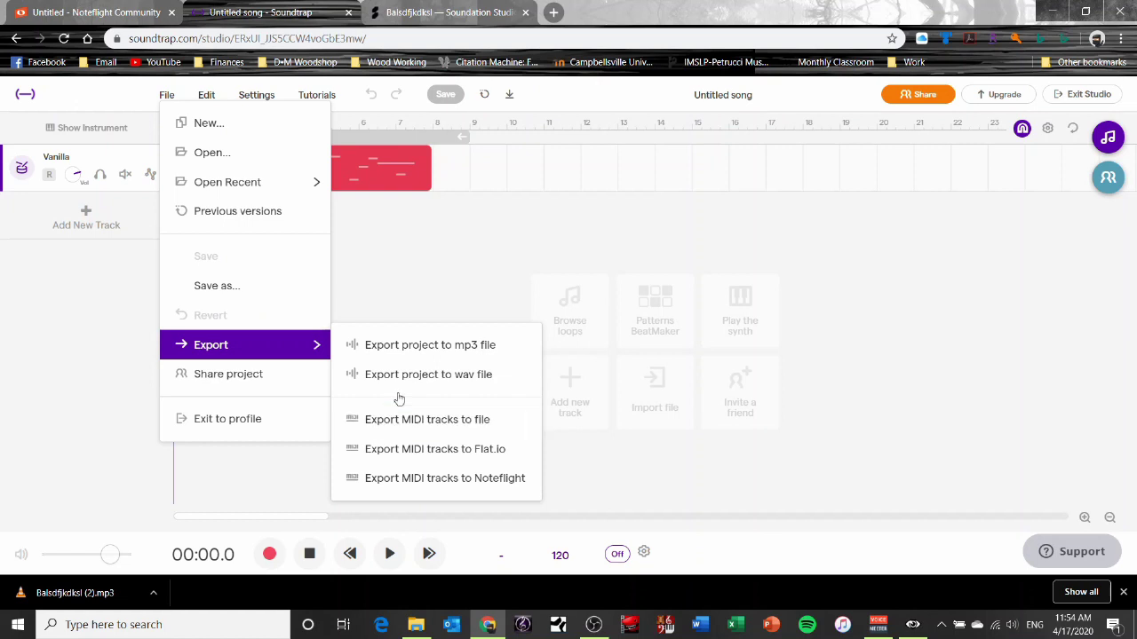
# Step: Switch to the untitled piano and guitar tab score in Noteflight and open its export function
pyautogui.click(48, 11)
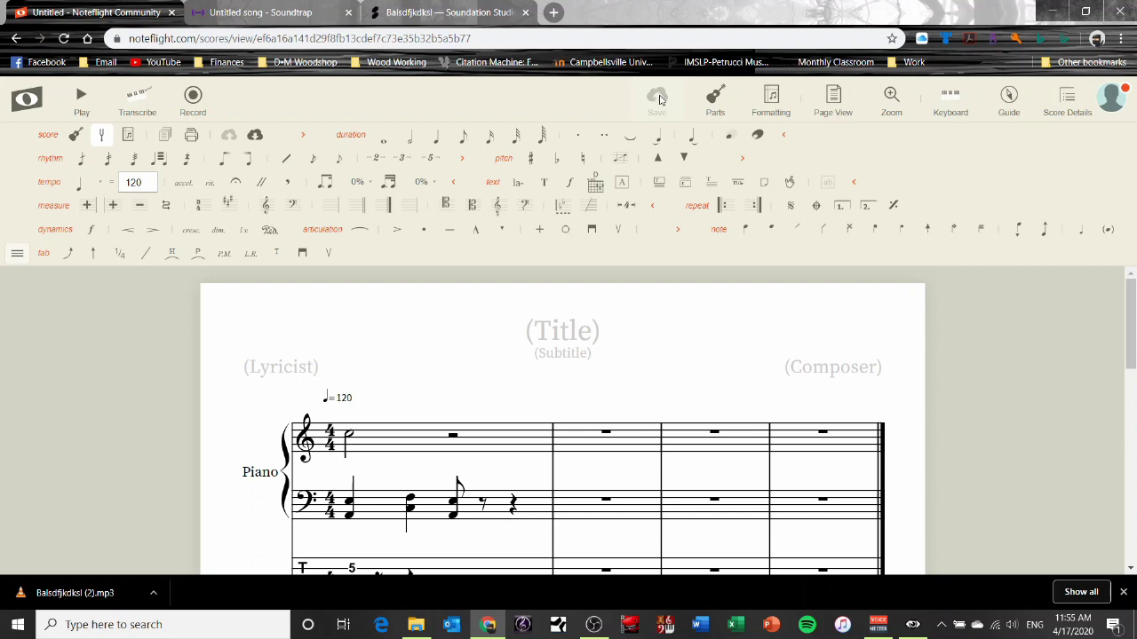
pyautogui.click(255, 137)
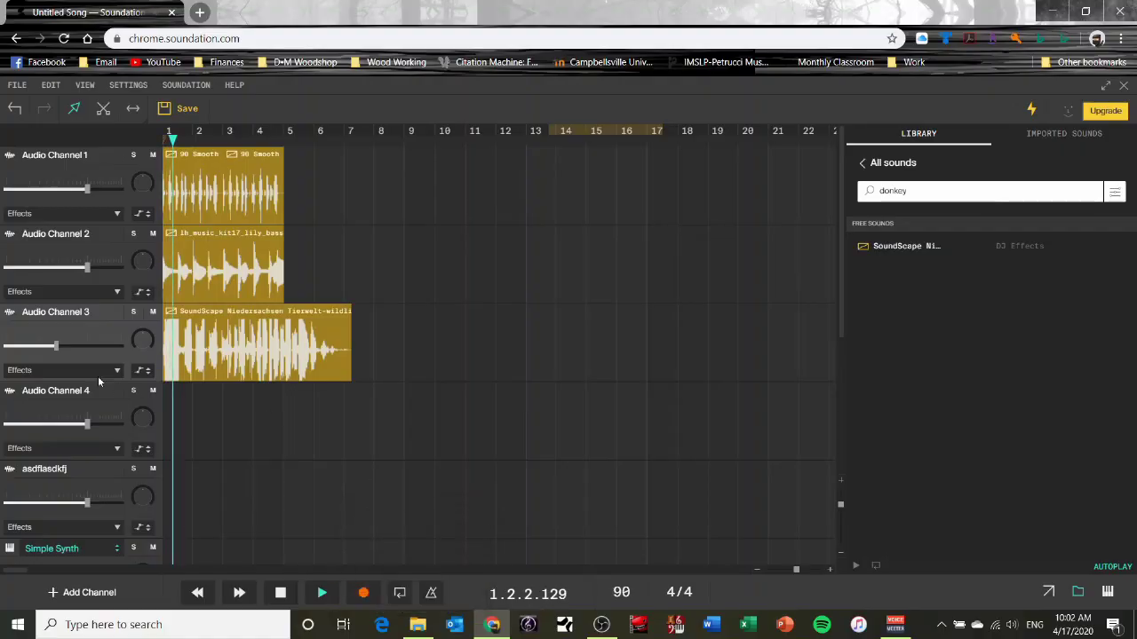
# Step: Back in the Soundation song, lower the volume of Audio Channel 3 to about -15.45 dB during playback
pyautogui.moveTo(55, 346); pyautogui.dragTo(40, 350)
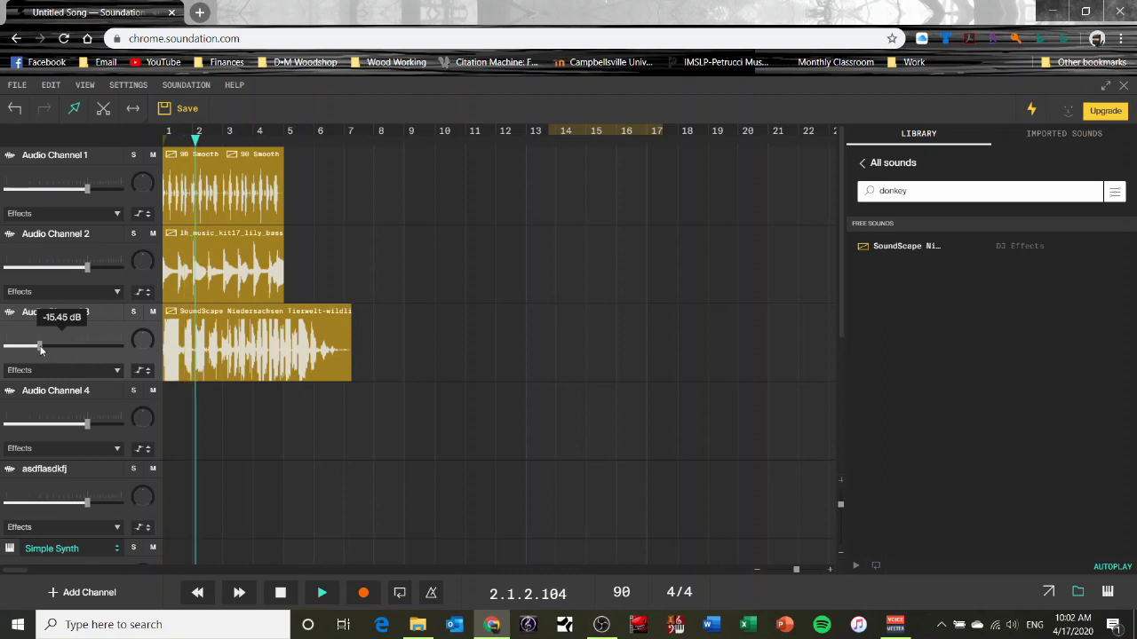